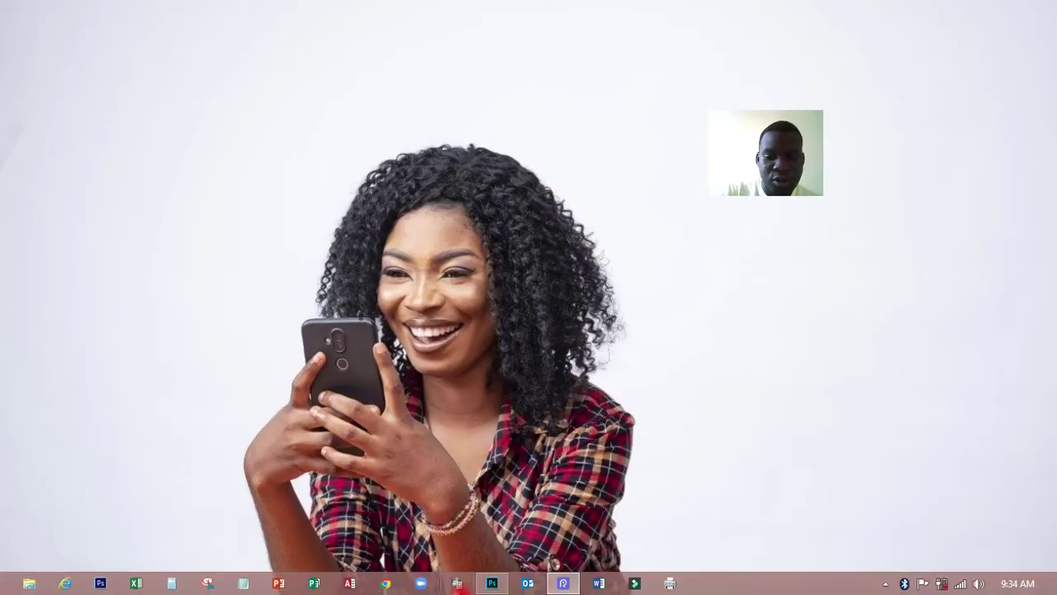
# Switch to Photoshop and open the JPEG image named 1 from the RETOUCHING folder.
pyautogui.click(490, 584)
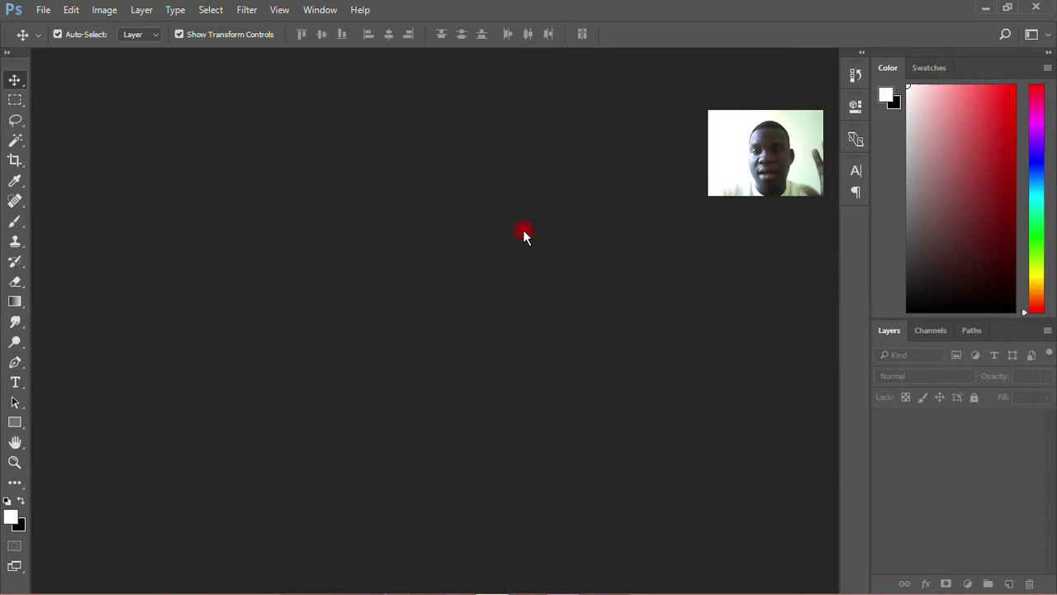
pyautogui.click(43, 10)
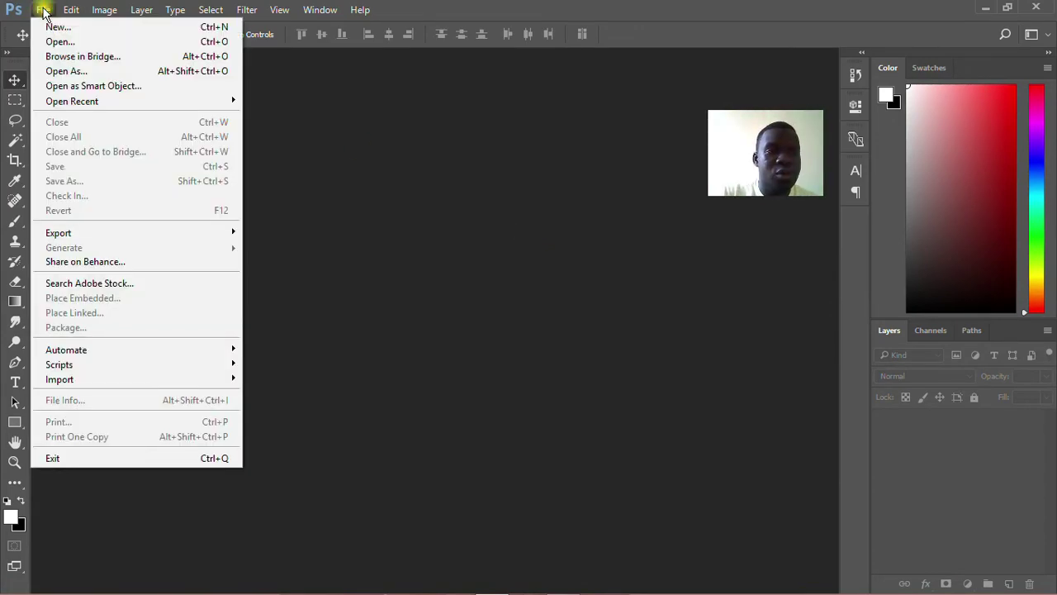
pyautogui.click(58, 41)
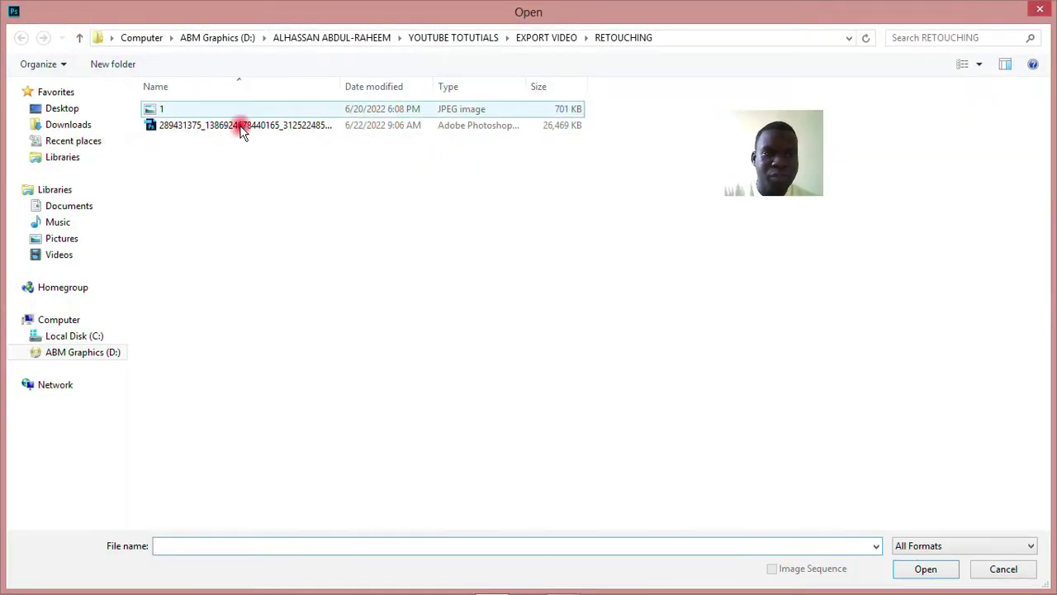
pyautogui.doubleClick(188, 109)
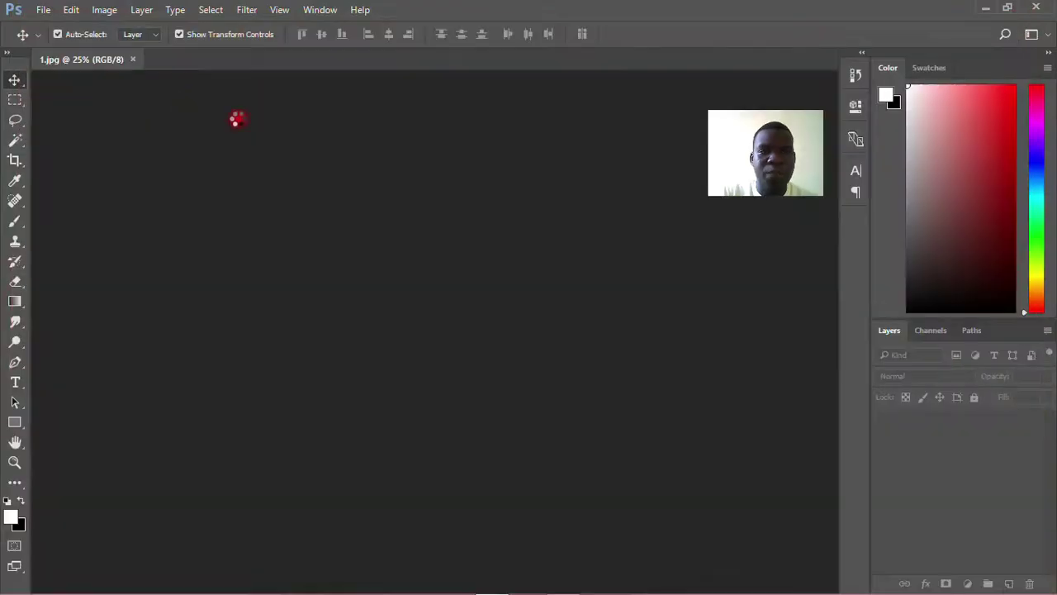
# Duplicate the portrait's Background layer twice.
pyautogui.scroll(-2, 416, 330)
pyautogui.scroll(4, 413, 382)
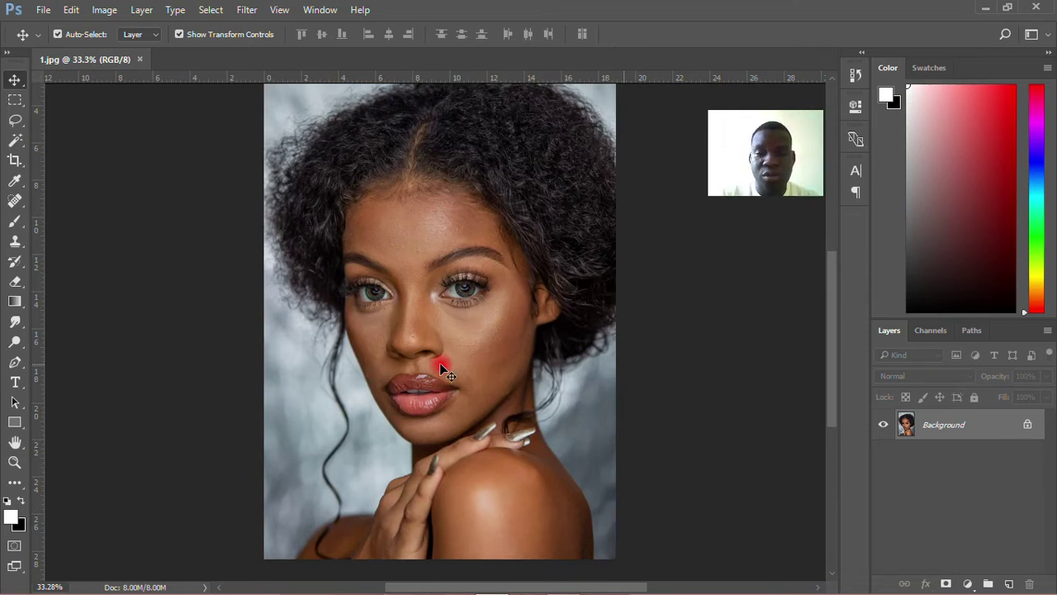
pyautogui.scroll(-1, 396, 333)
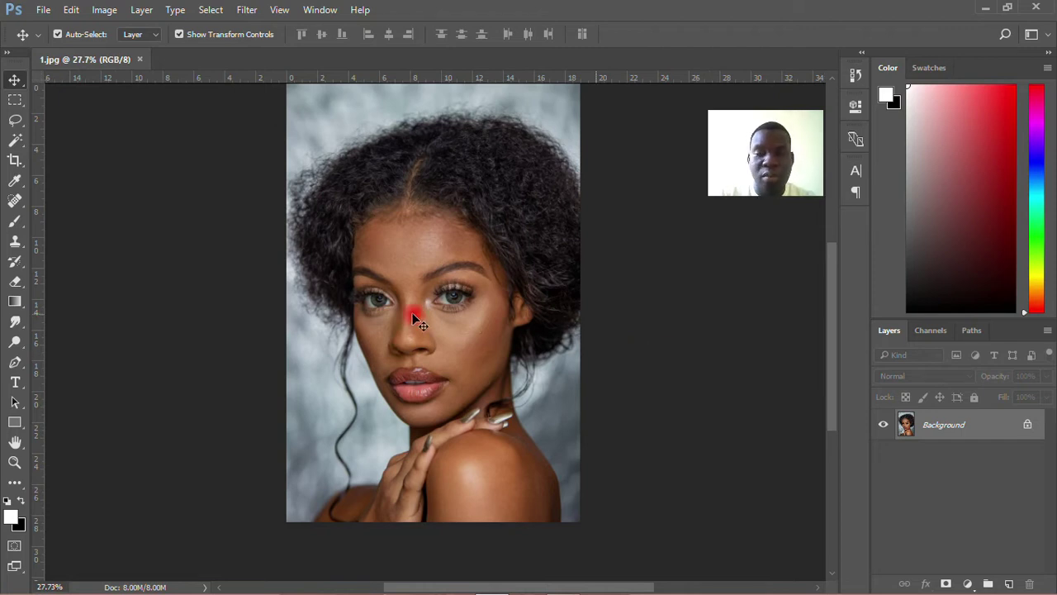
pyautogui.scroll(-1, 520, 377)
pyautogui.scroll(2, 488, 290)
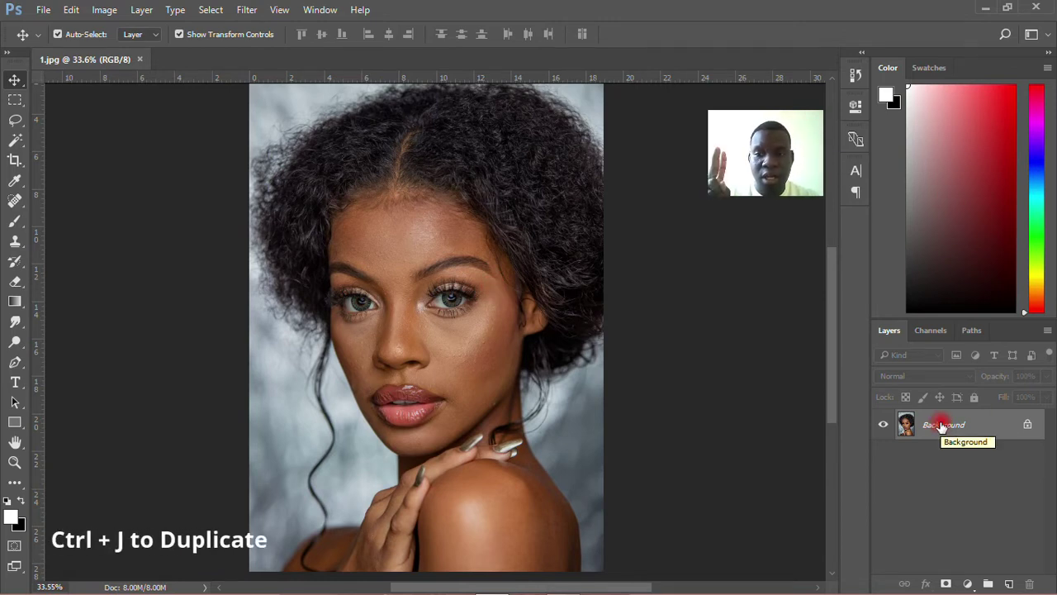
pyautogui.hotkey('ctrl', 'j')
pyautogui.hotkey('ctrl', 'j')
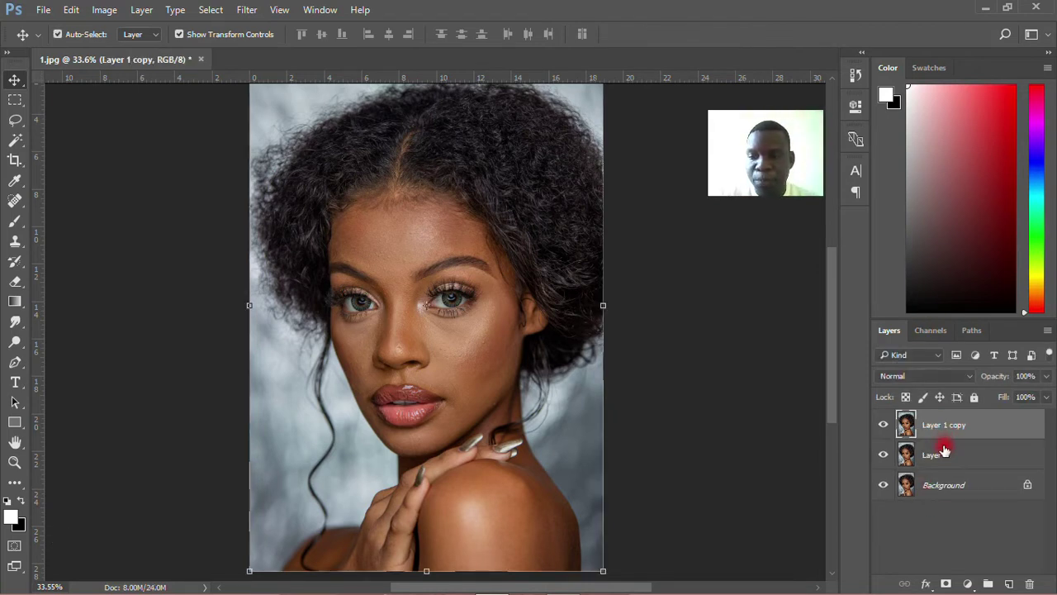
# Rename the lower duplicate layer COLOR and the upper duplicate layer TEXTURE.
pyautogui.doubleClick(935, 455)
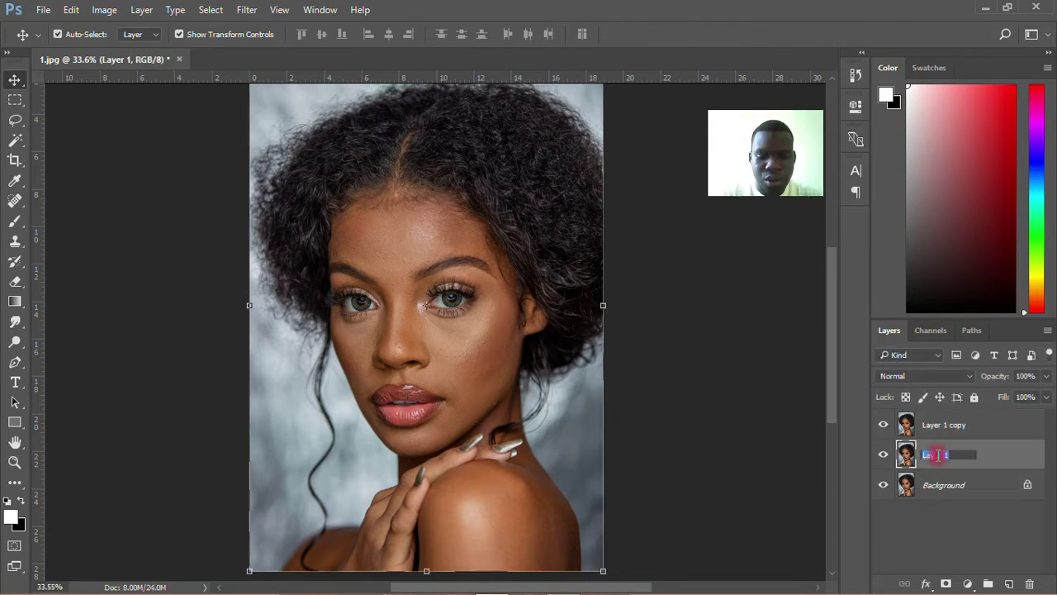
pyautogui.write('c')
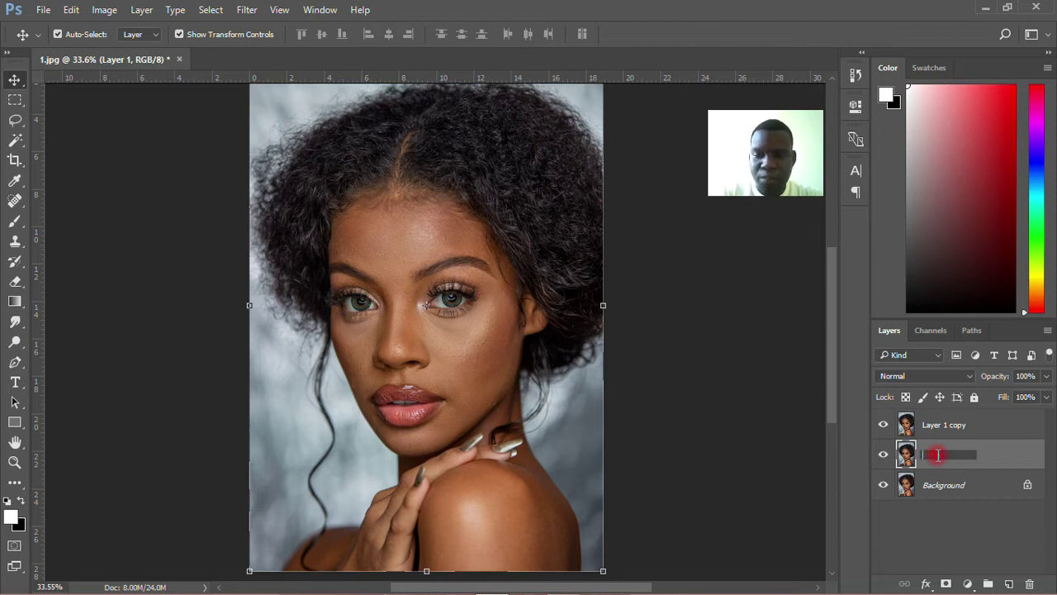
pyautogui.write('cOLOR')
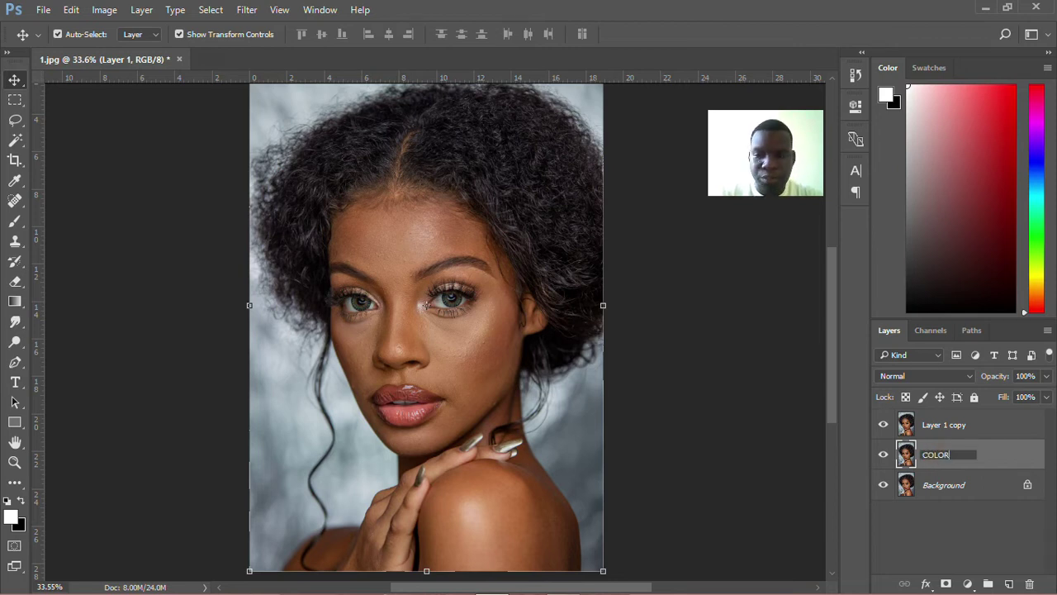
pyautogui.click(944, 425)
pyautogui.doubleClick(944, 425)
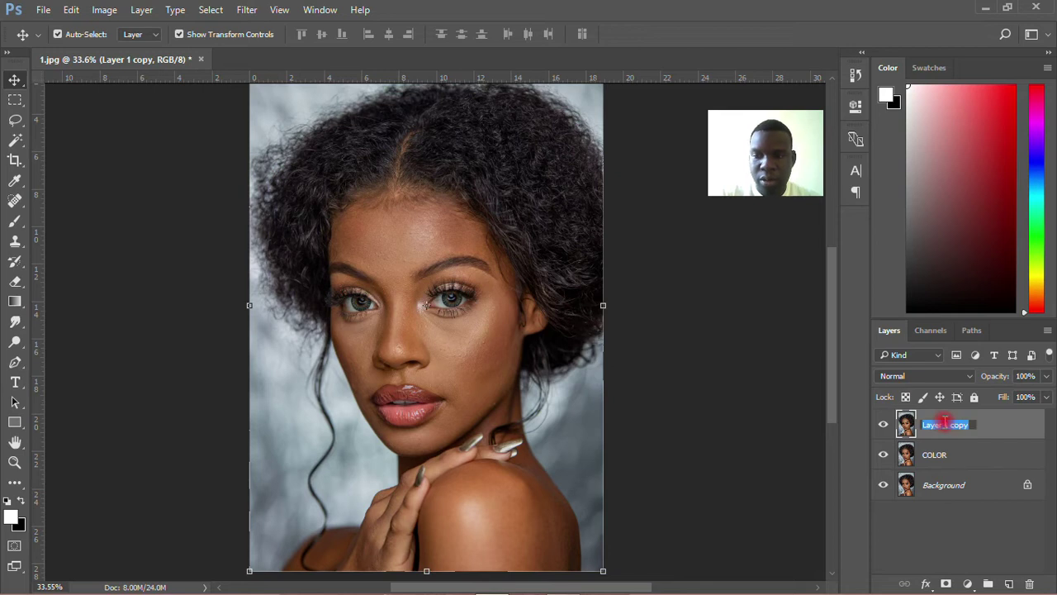
pyautogui.write('TEXT')
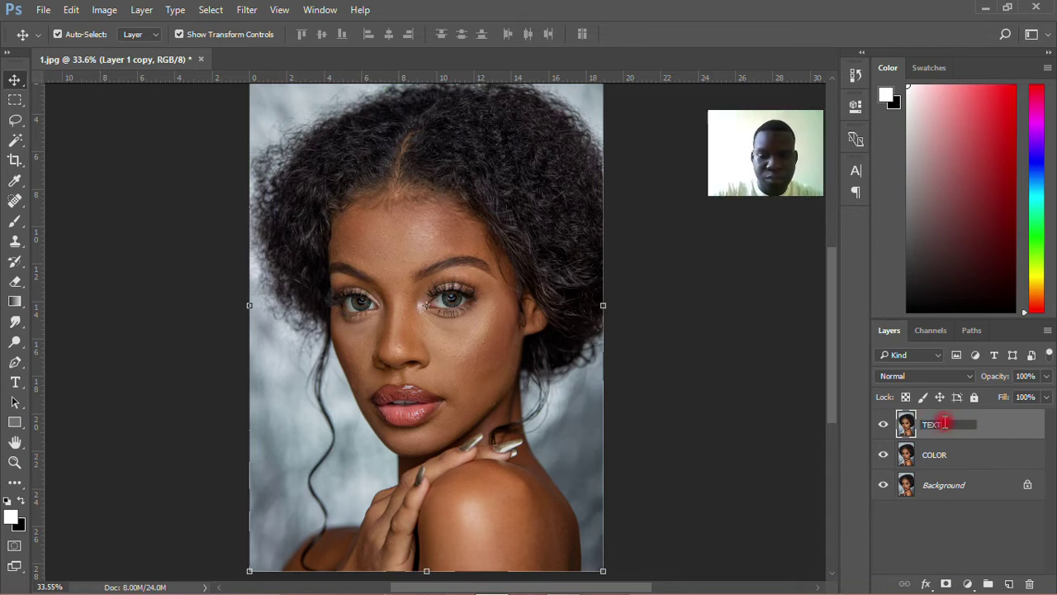
pyautogui.write('URE')
pyautogui.press('Return')
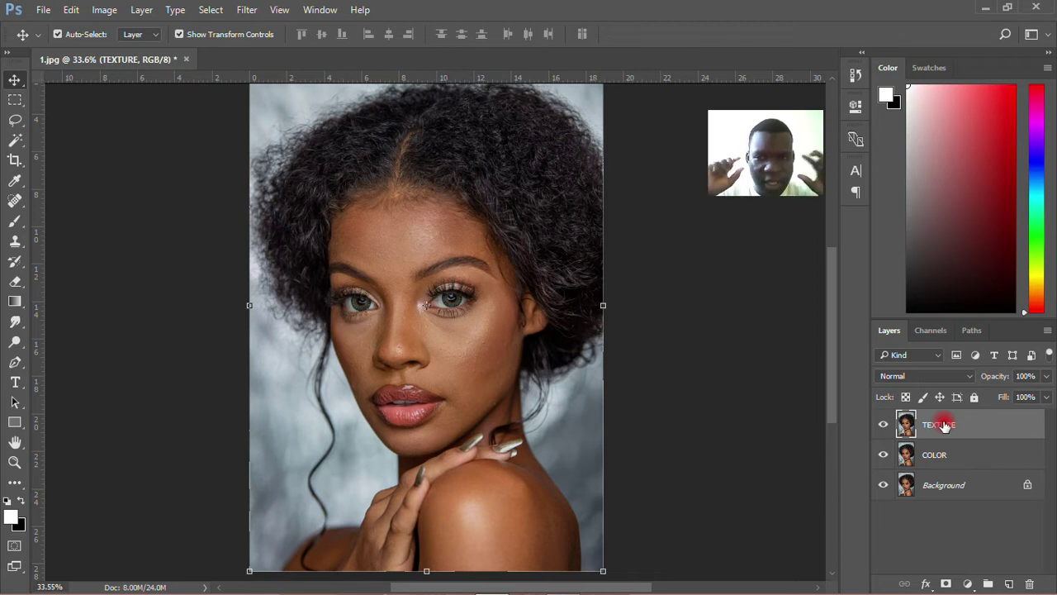
# Hide the TEXTURE layer and open the Dust & Scratches filter for the COLOR layer.
pyautogui.click(883, 424)
pyautogui.click(929, 454)
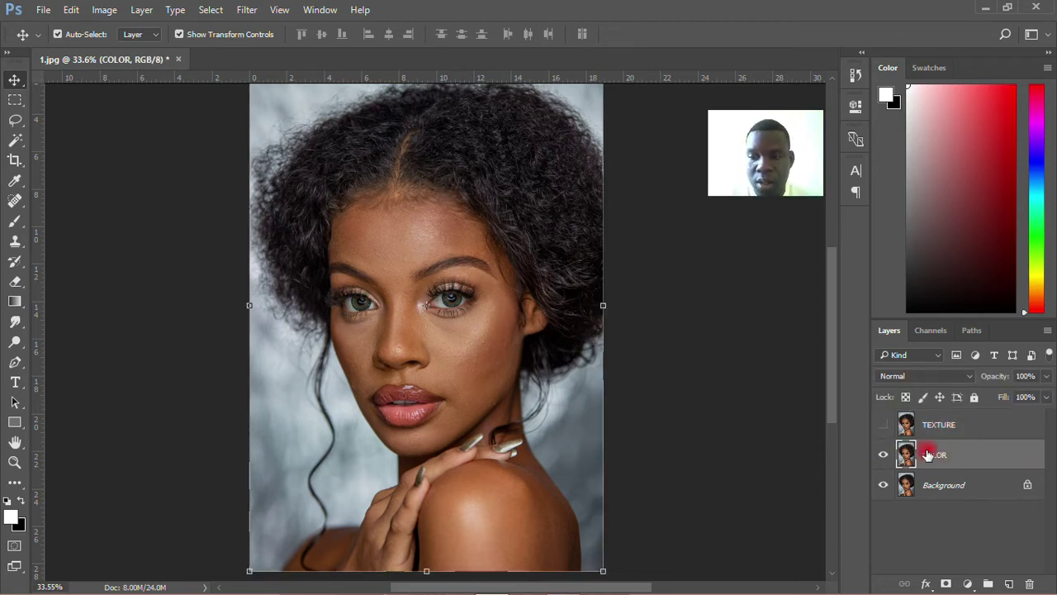
pyautogui.click(247, 10)
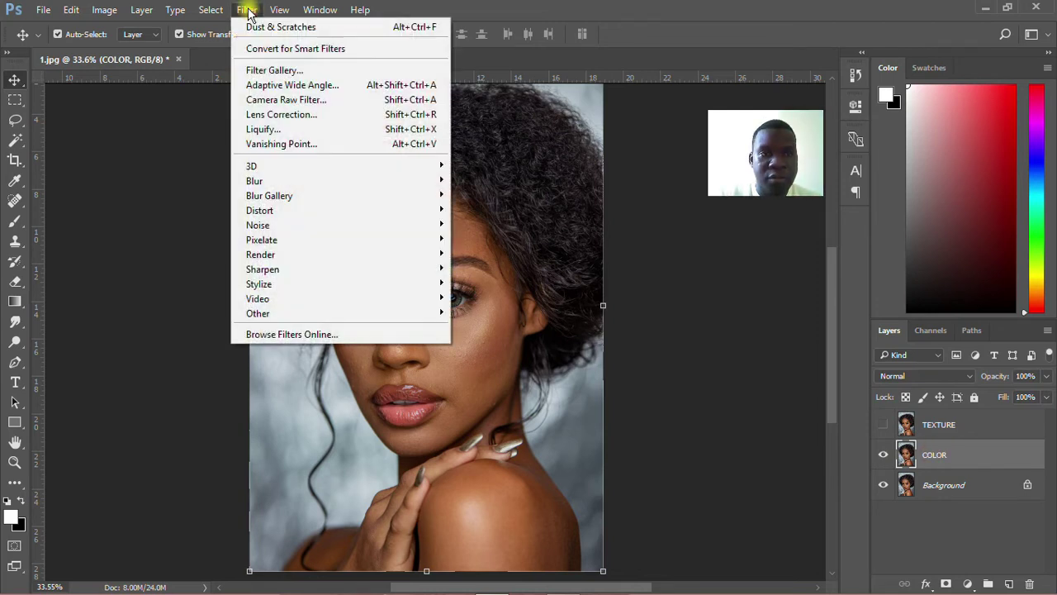
pyautogui.moveTo(300, 225)
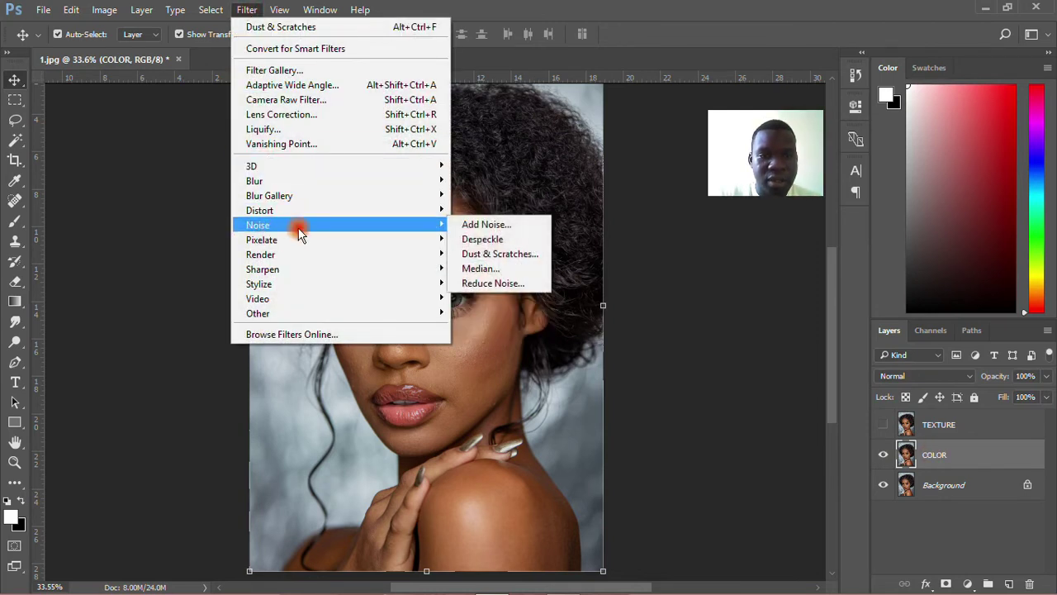
pyautogui.click(487, 255)
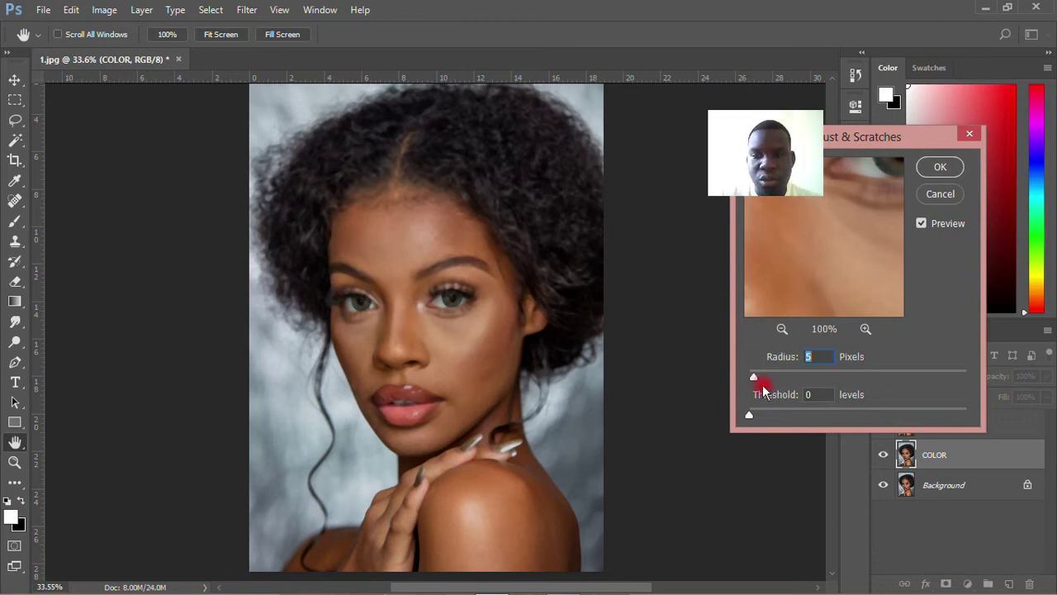
# Try Dust & Scratches radii of 1, 27 and 7 pixels while checking the skin in the preview.
pyautogui.moveTo(754, 379); pyautogui.dragTo(746, 379)
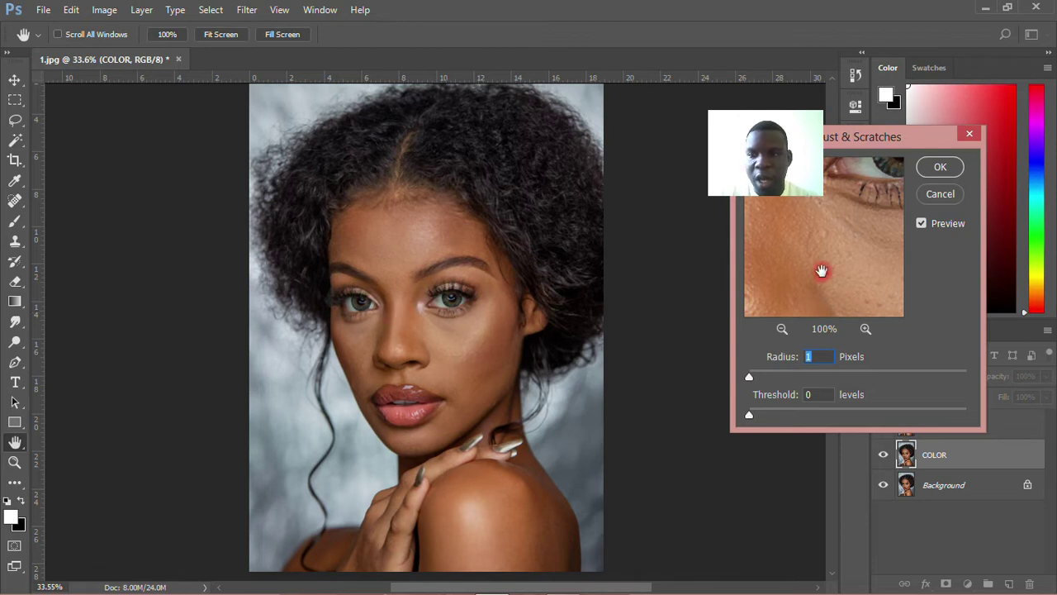
pyautogui.moveTo(878, 137); pyautogui.dragTo(598, 180)
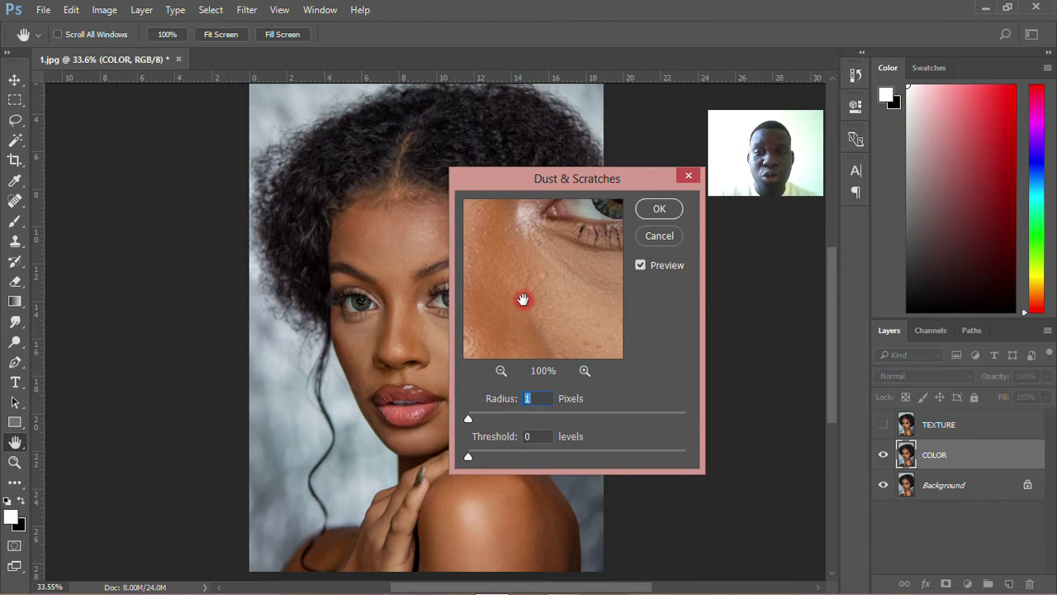
pyautogui.moveTo(523, 299); pyautogui.dragTo(550, 266)
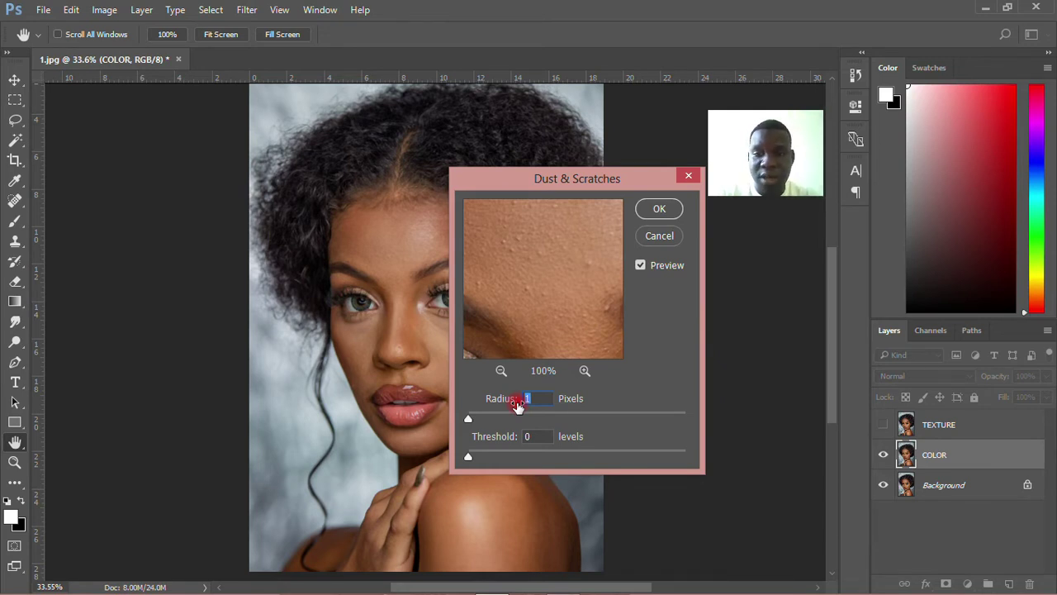
pyautogui.click(468, 420)
pyautogui.moveTo(478, 422); pyautogui.dragTo(500, 423)
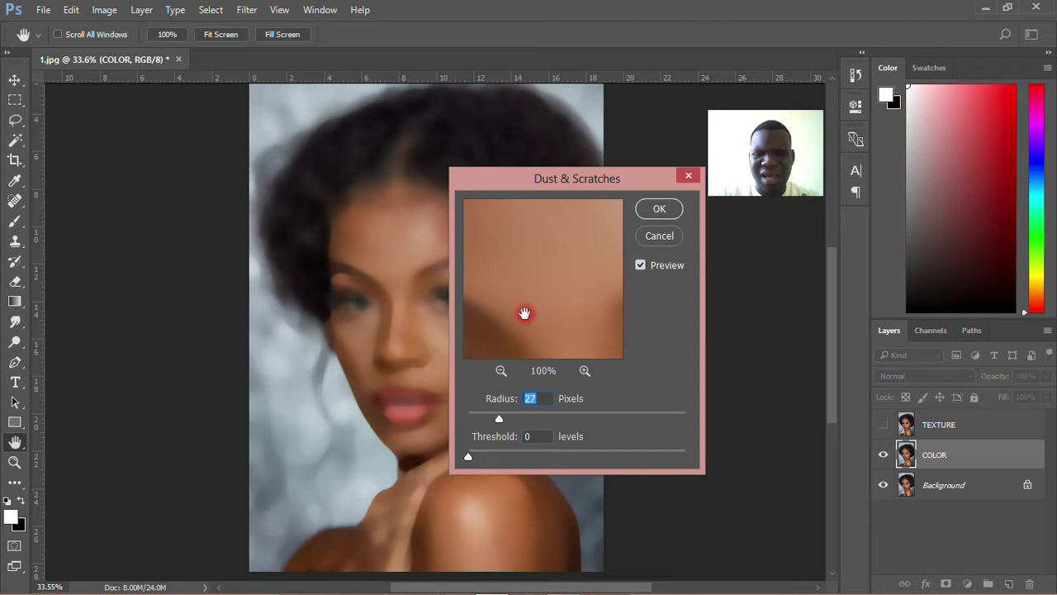
pyautogui.moveTo(499, 419); pyautogui.dragTo(475, 420)
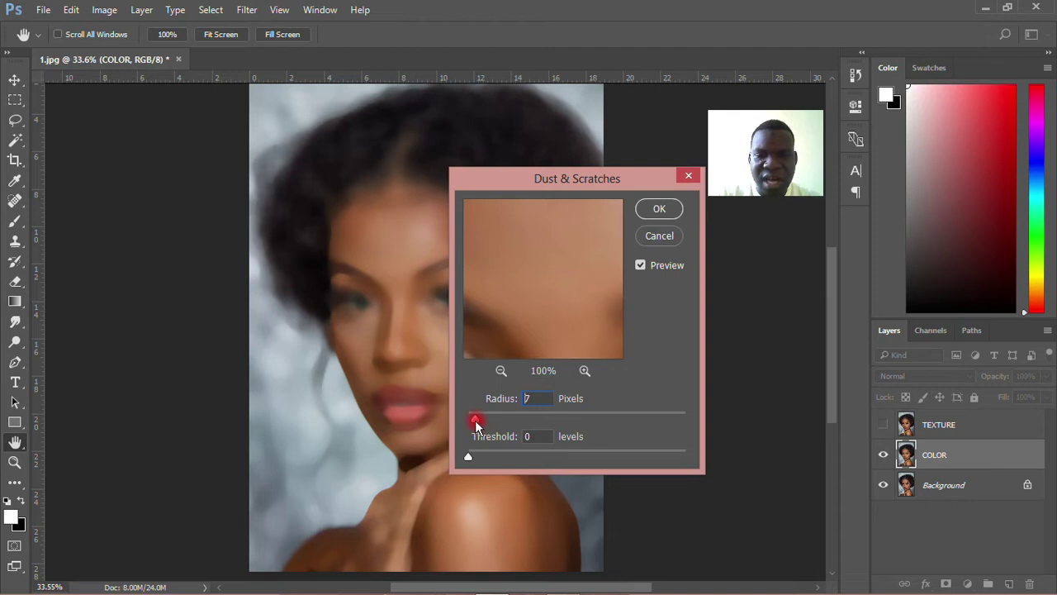
# Set the radius to 5 pixels and apply the Dust & Scratches filter to the COLOR layer.
pyautogui.click(527, 399)
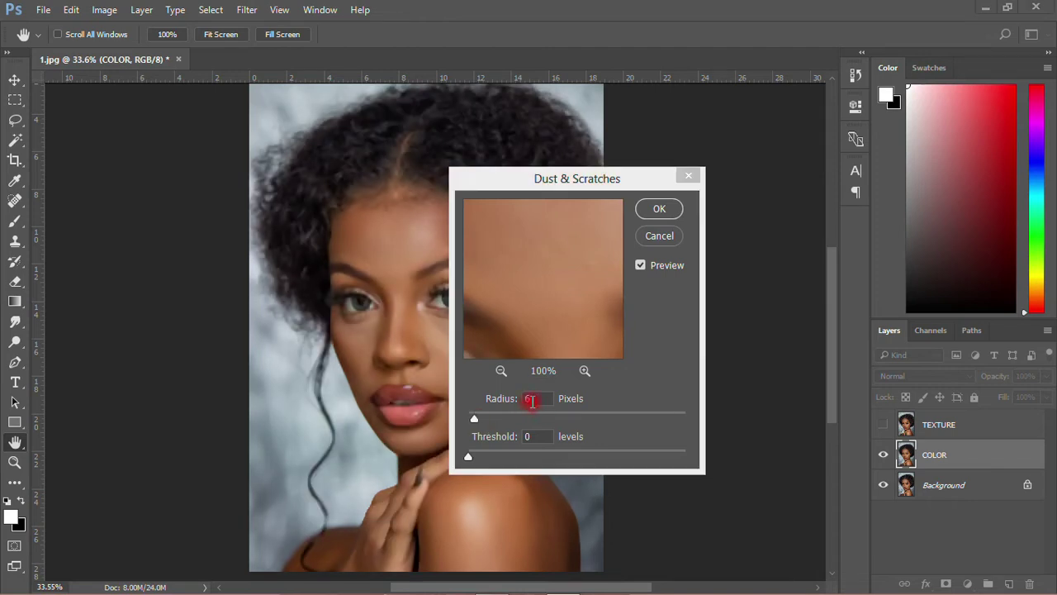
pyautogui.doubleClick(532, 398)
pyautogui.write('5')
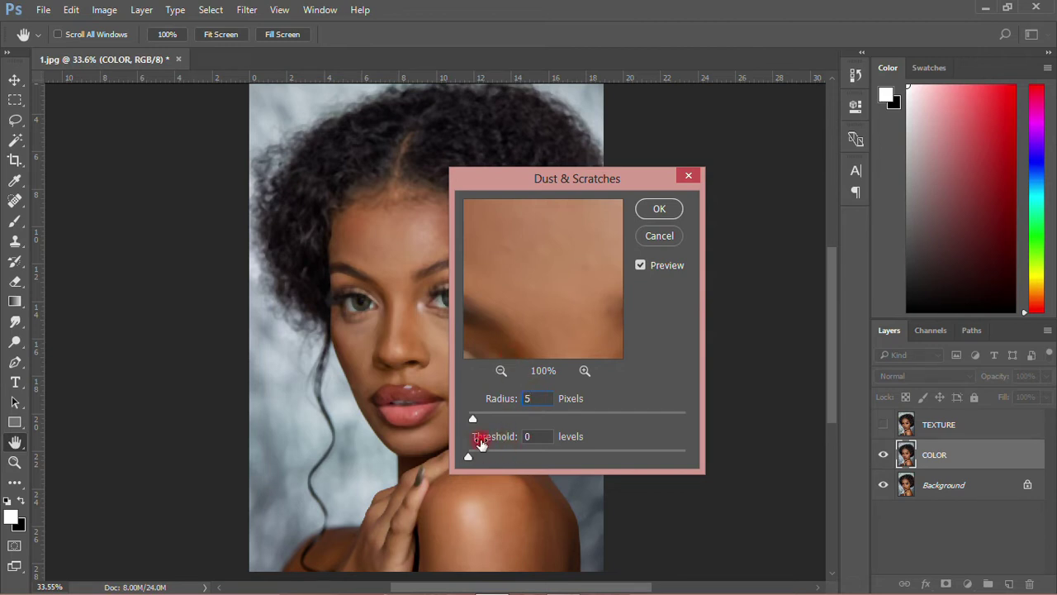
pyautogui.click(665, 210)
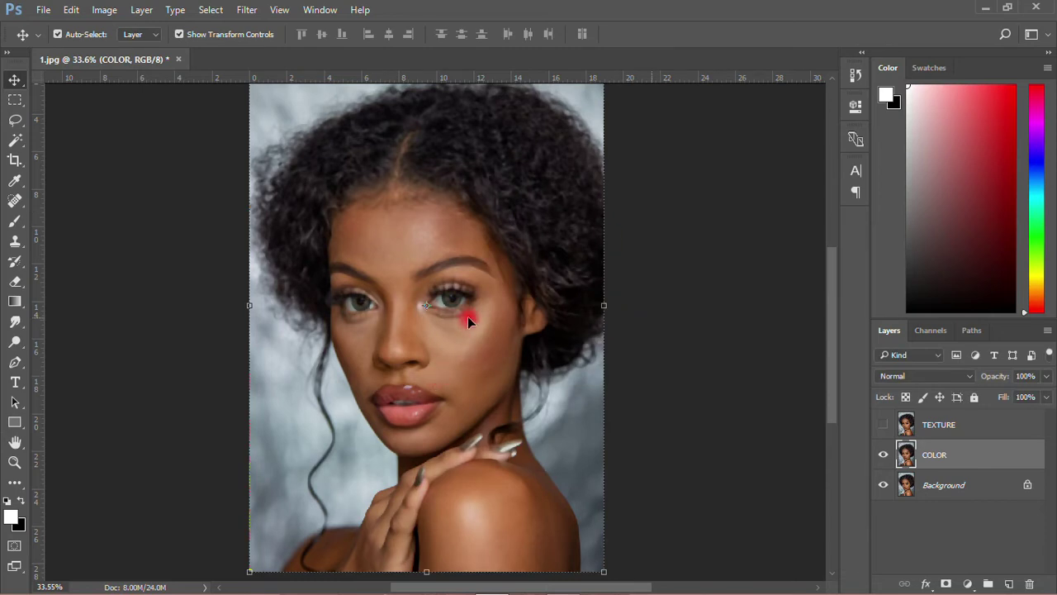
# Show the TEXTURE layer again and set its blend mode to Linear Light.
pyautogui.doubleClick(927, 426)
pyautogui.click(988, 427)
pyautogui.click(883, 427)
pyautogui.click(886, 427)
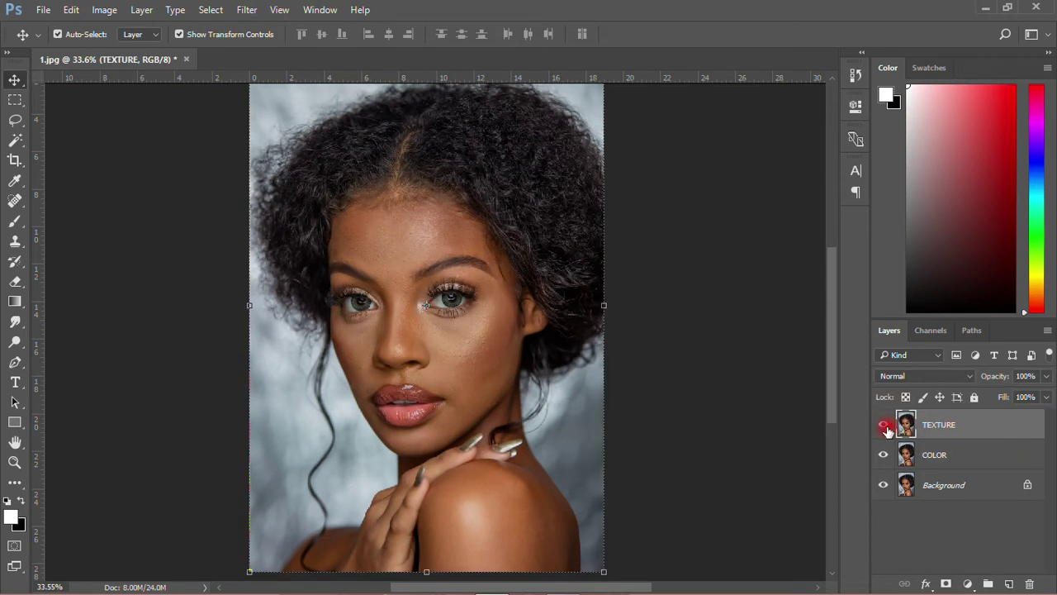
pyautogui.click(902, 377)
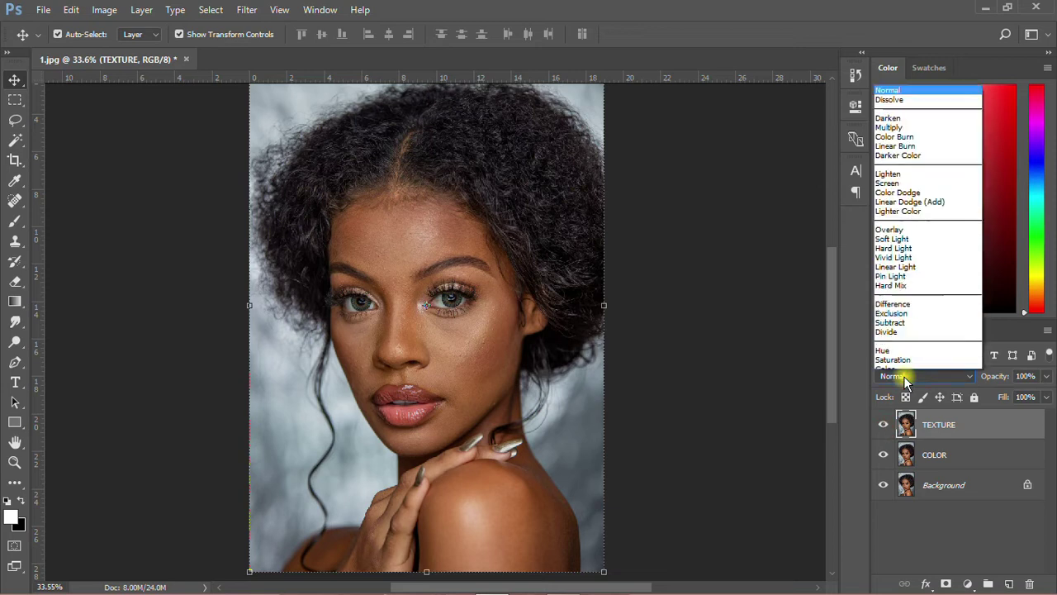
pyautogui.click(906, 379)
pyautogui.click(907, 378)
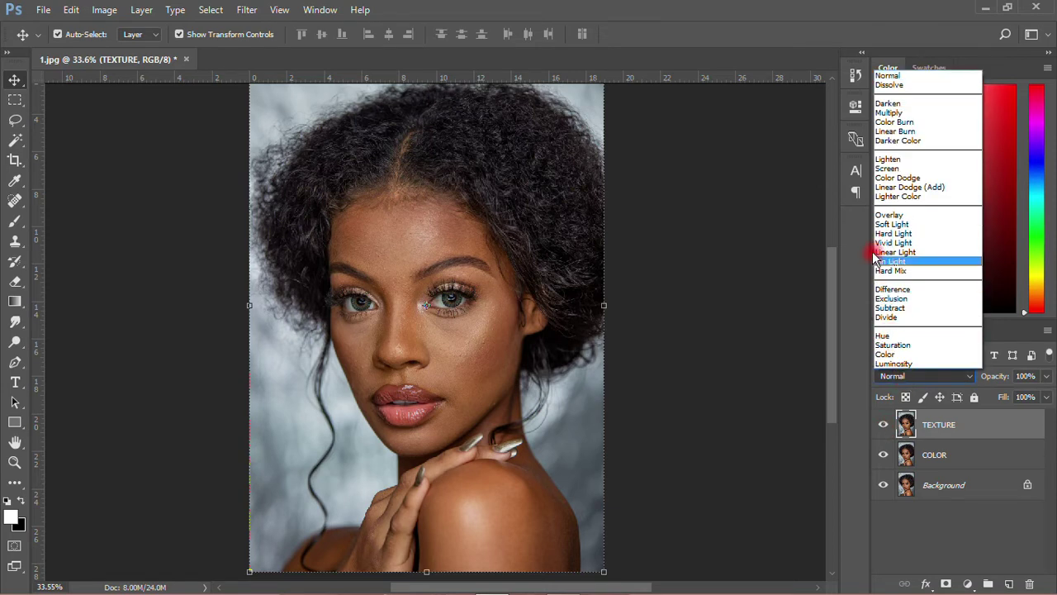
pyautogui.click(884, 252)
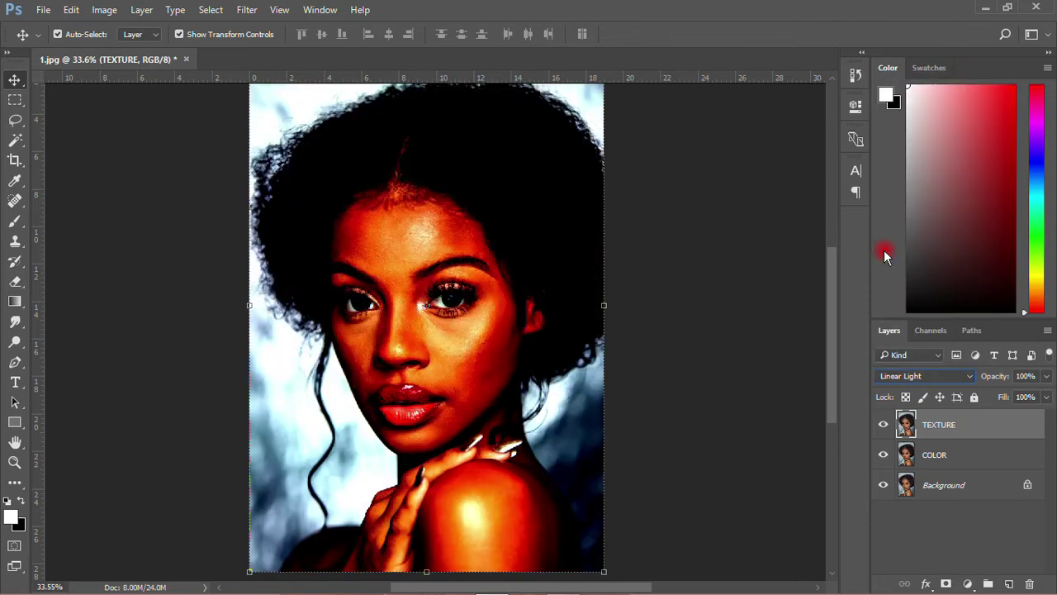
# Start Apply Image on the TEXTURE layer with COLOR as the source layer and Subtract as the blending mode.
pyautogui.click(105, 11)
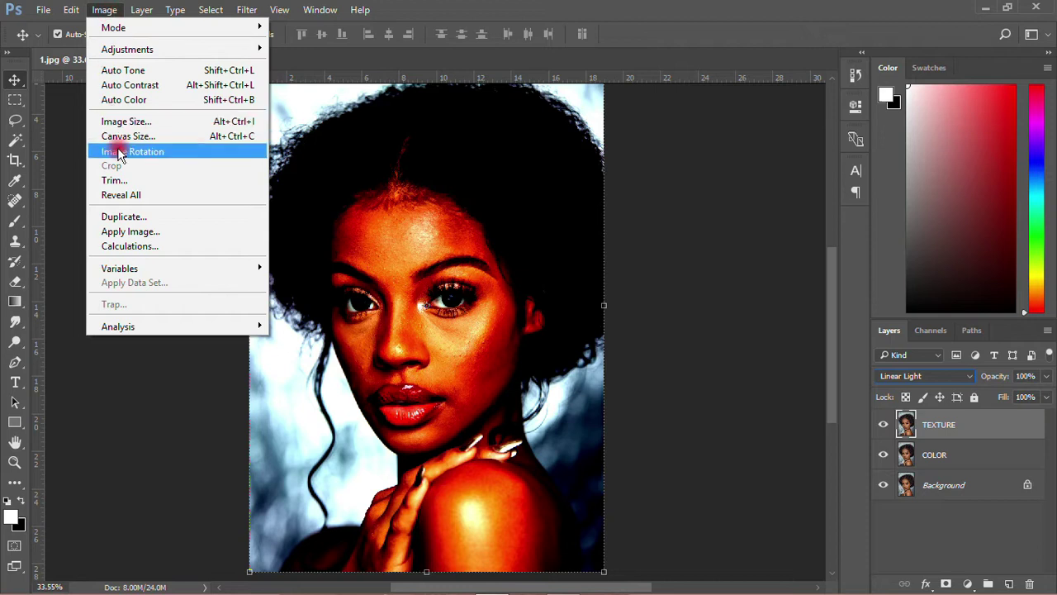
pyautogui.click(131, 233)
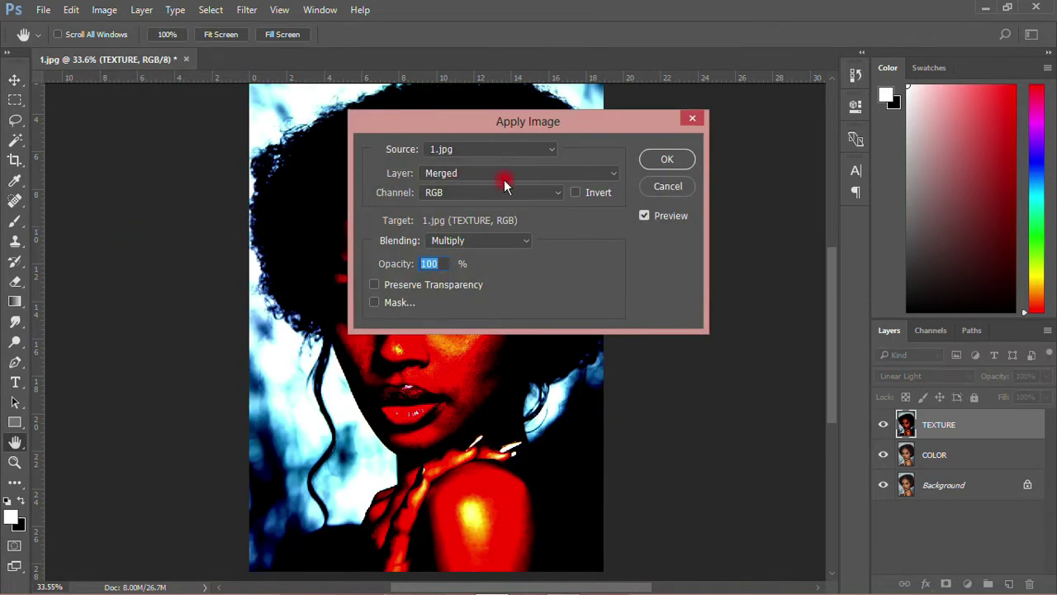
pyautogui.moveTo(462, 123); pyautogui.dragTo(672, 211)
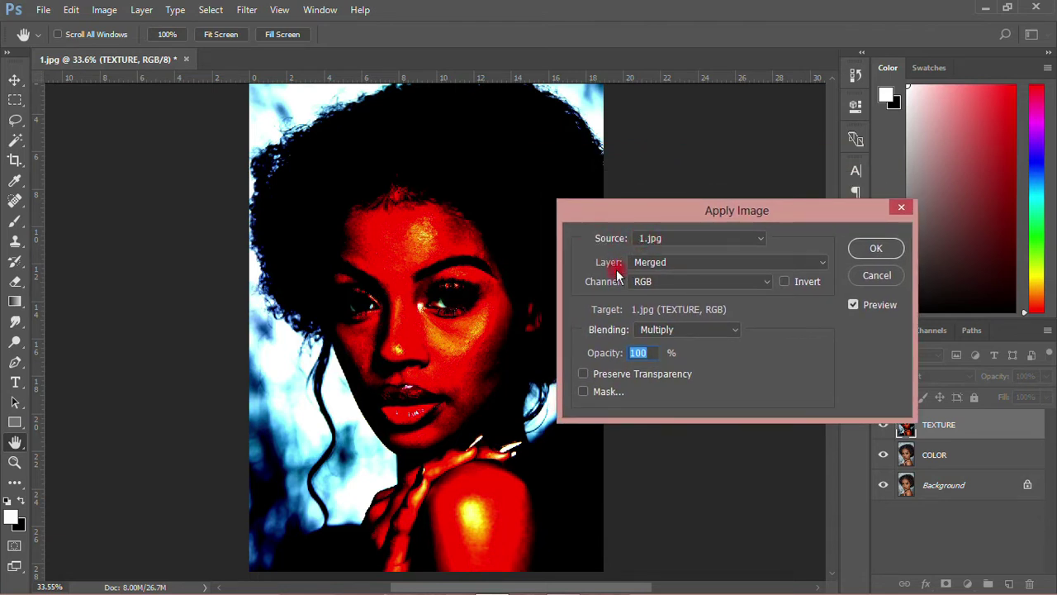
pyautogui.click(657, 262)
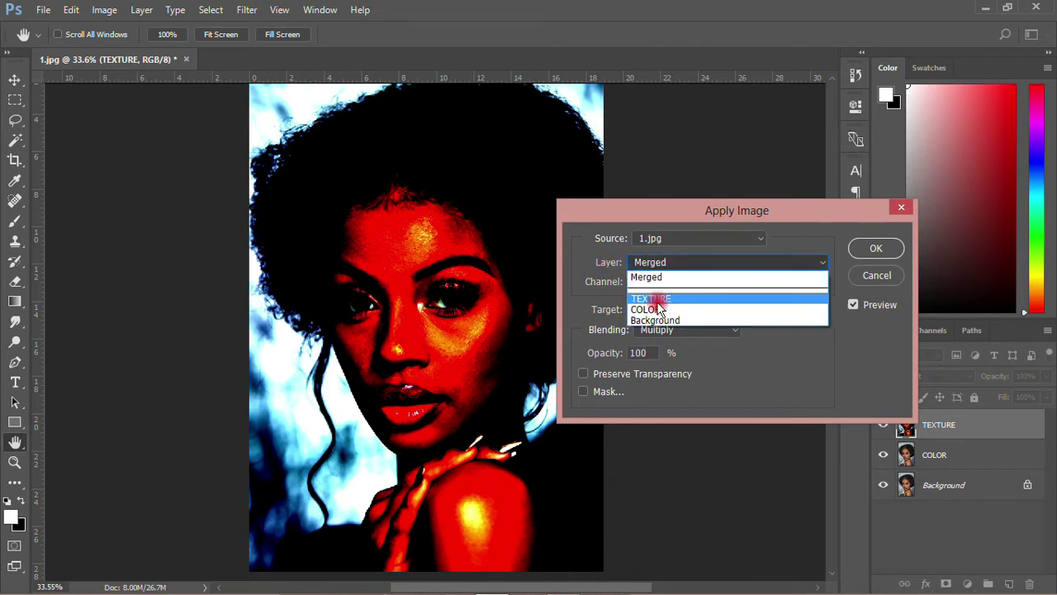
pyautogui.click(658, 304)
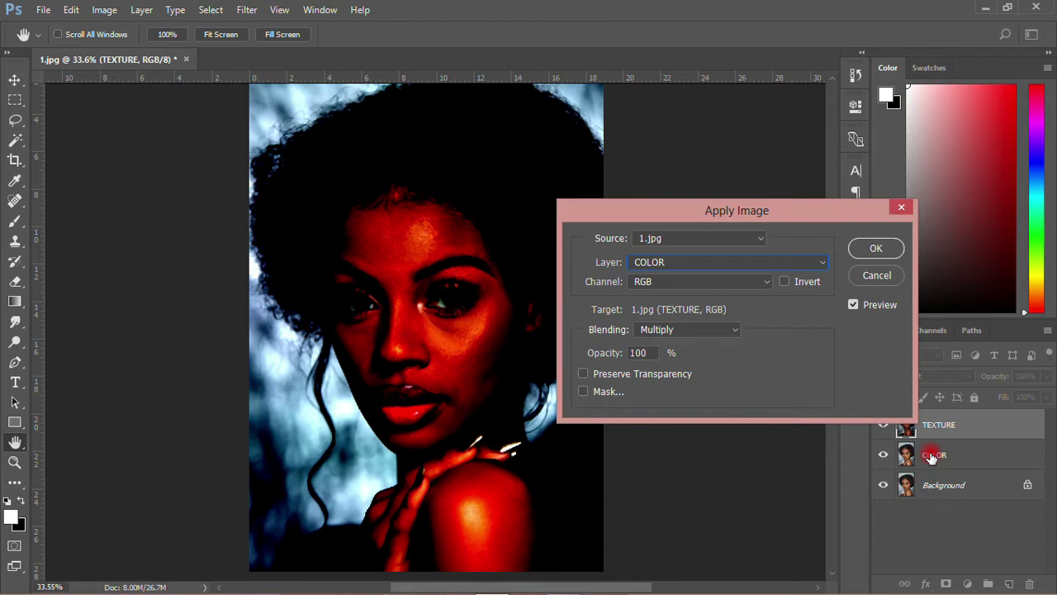
pyautogui.click(682, 332)
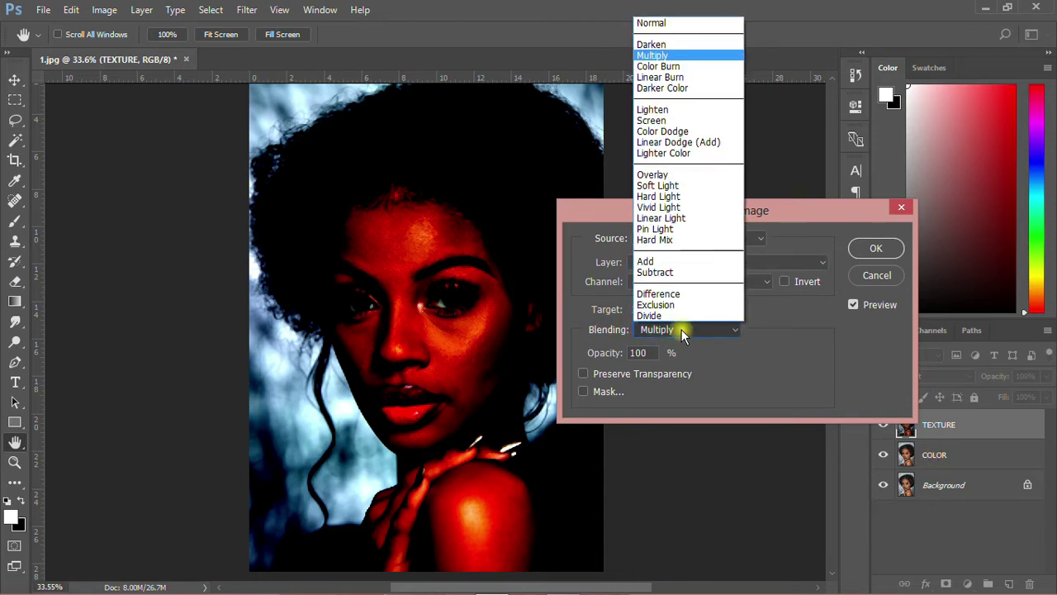
pyautogui.click(661, 273)
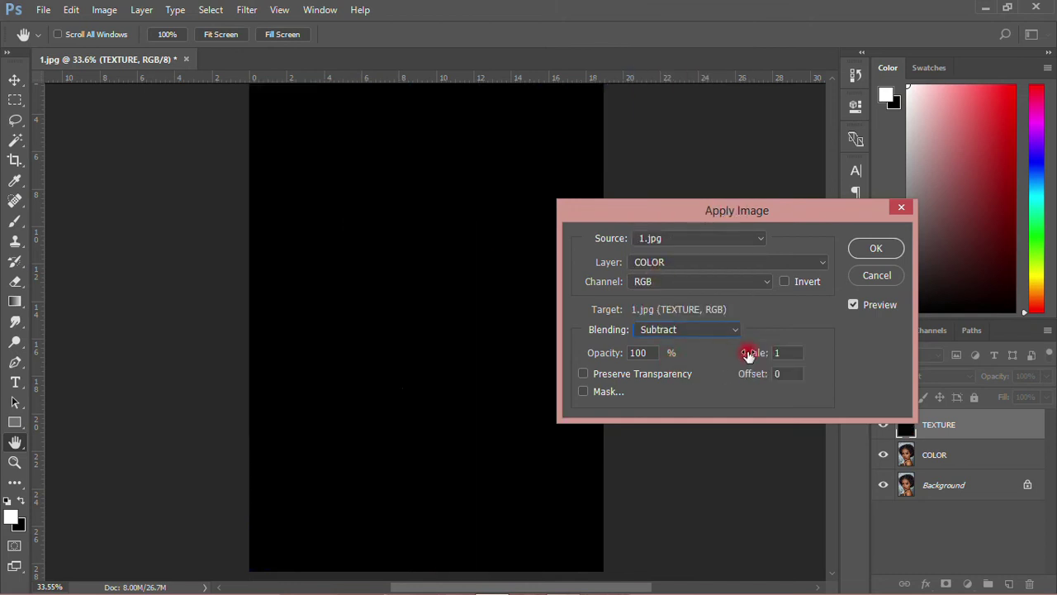
# Set the Apply Image scale to 2 and offset to 128, and apply it to the TEXTURE layer.
pyautogui.doubleClick(781, 353)
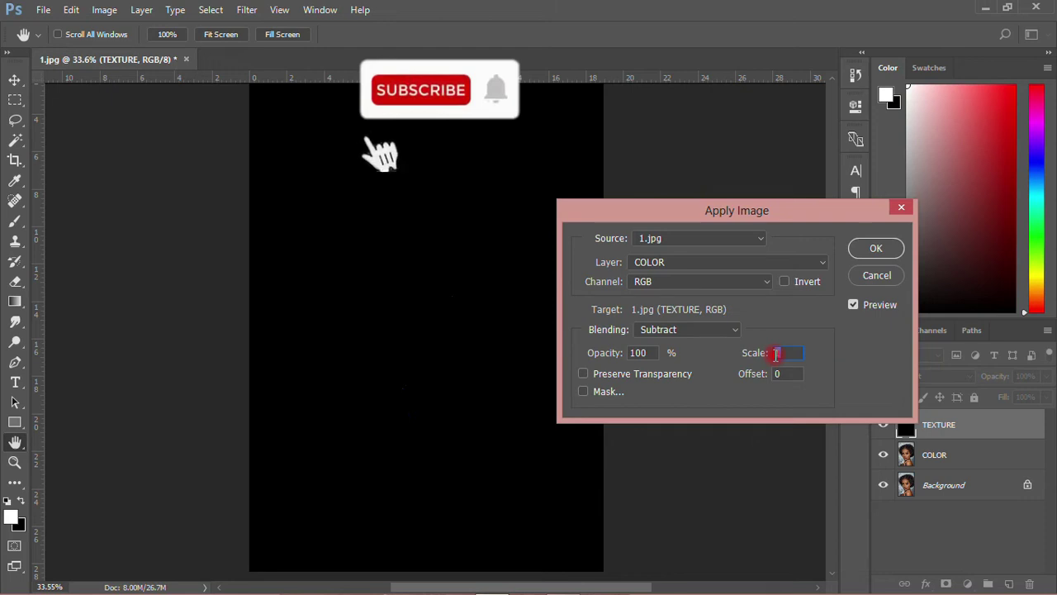
pyautogui.write('2')
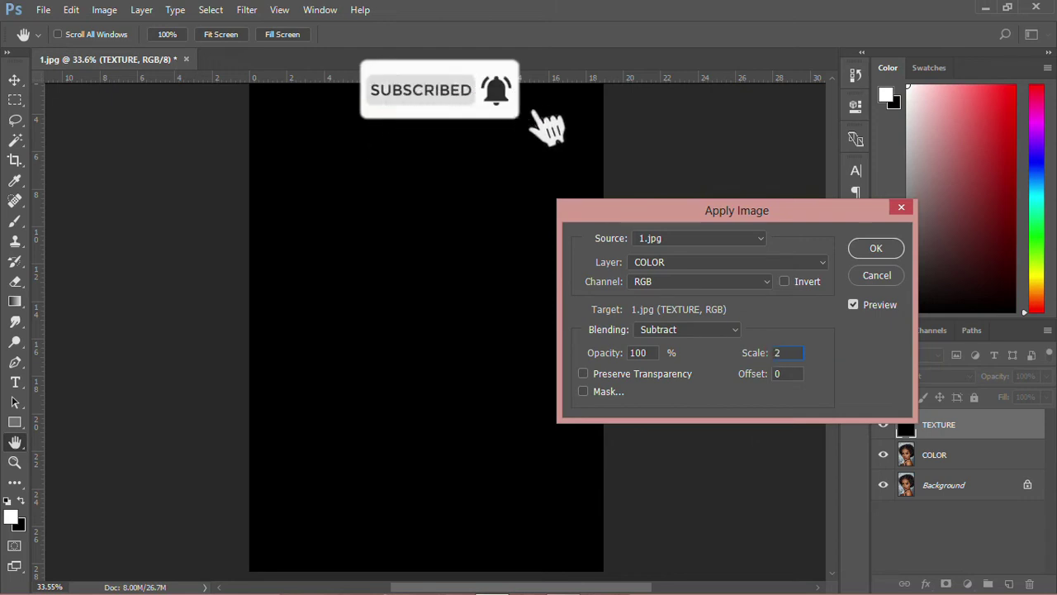
pyautogui.click(776, 376)
pyautogui.doubleClick(779, 376)
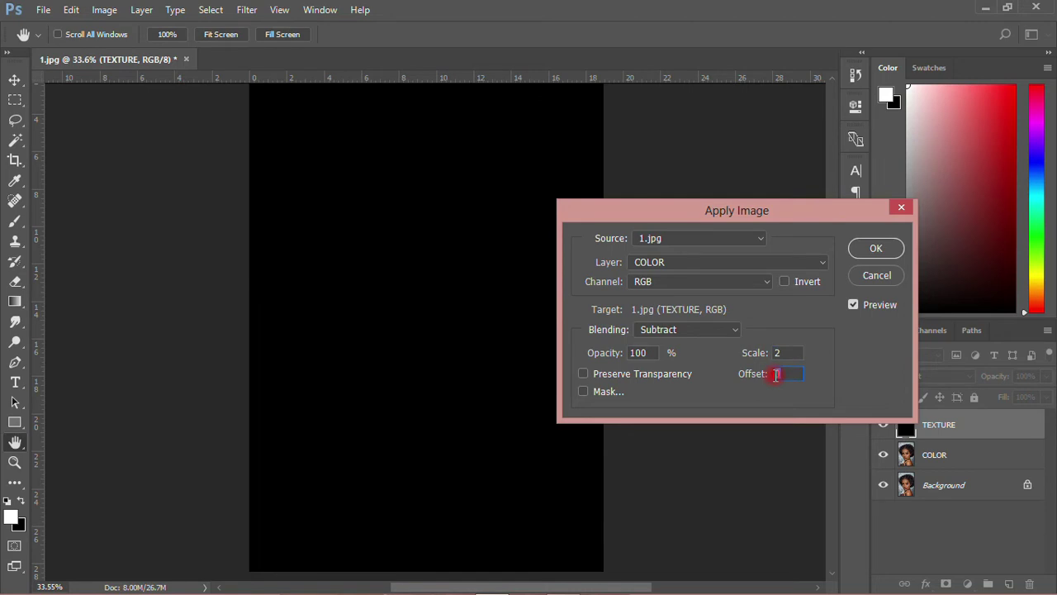
pyautogui.write('128')
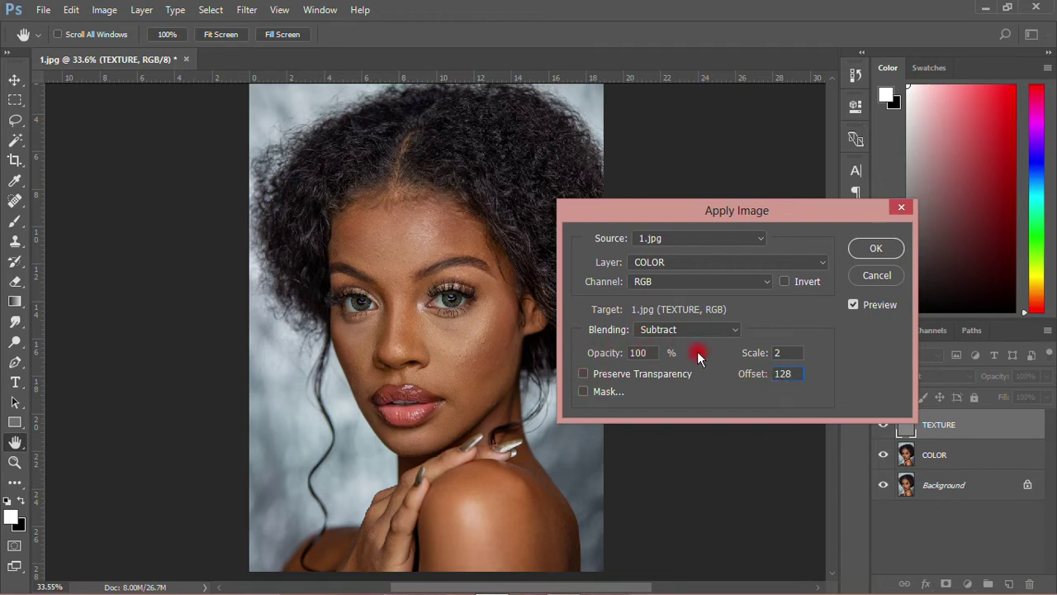
pyautogui.click(865, 249)
pyautogui.press('v')
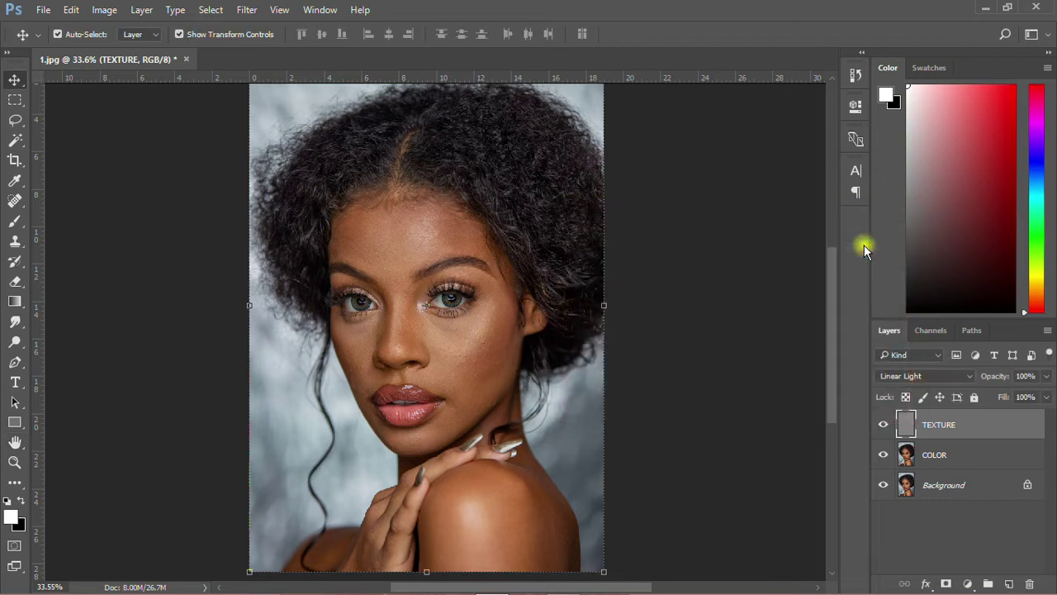
# Group the TEXTURE and COLOR layers and rename the group FS.
pyautogui.scroll(-1, 389, 379)
pyautogui.scroll(4, 377, 348)
pyautogui.scroll(1, 429, 272)
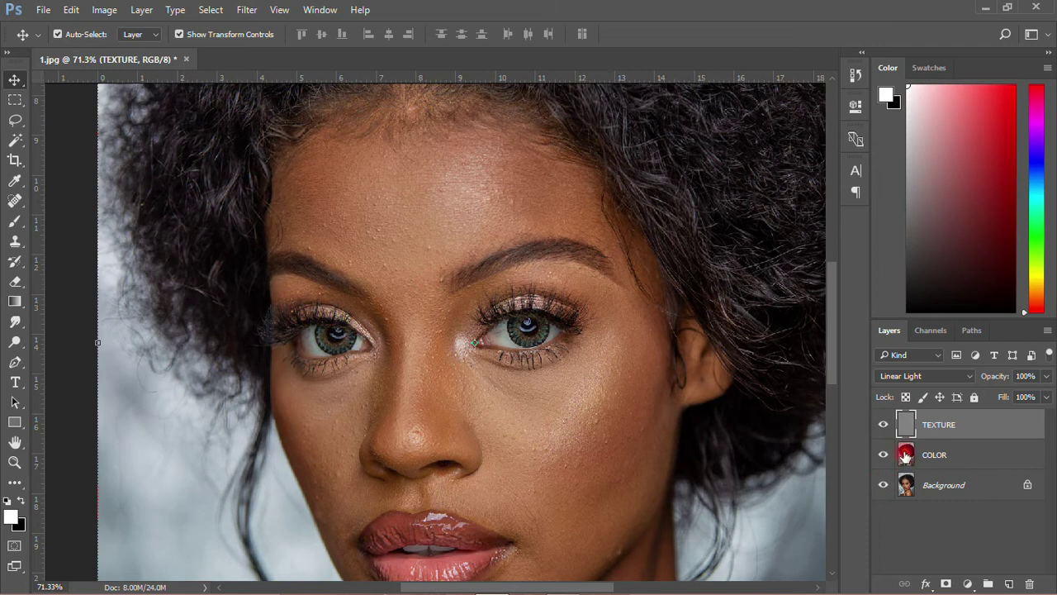
pyautogui.doubleClick(947, 460)
pyautogui.click(982, 426)
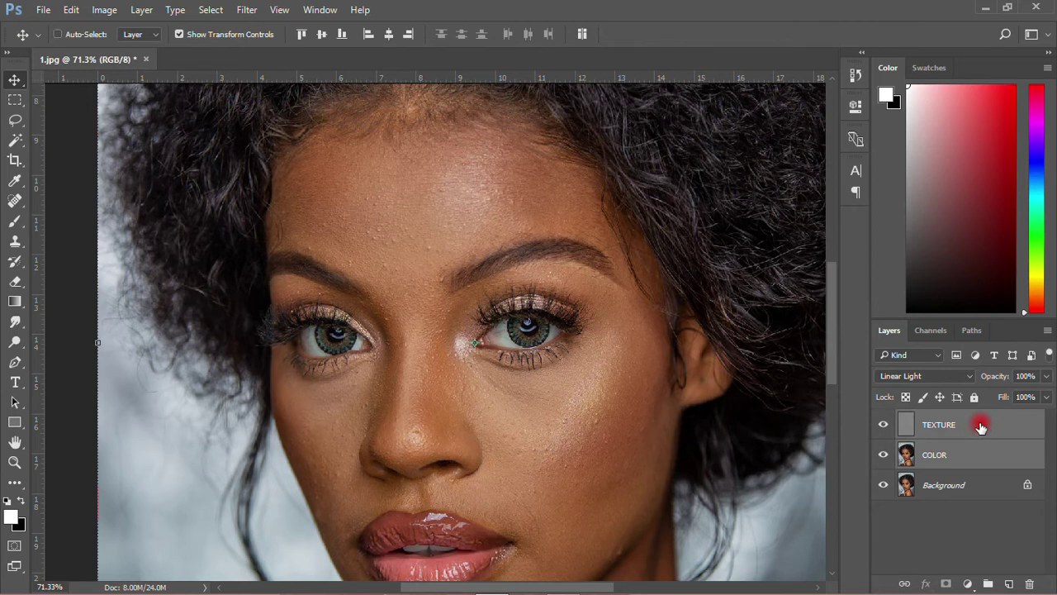
pyautogui.hotkey('ctrl', 'g')
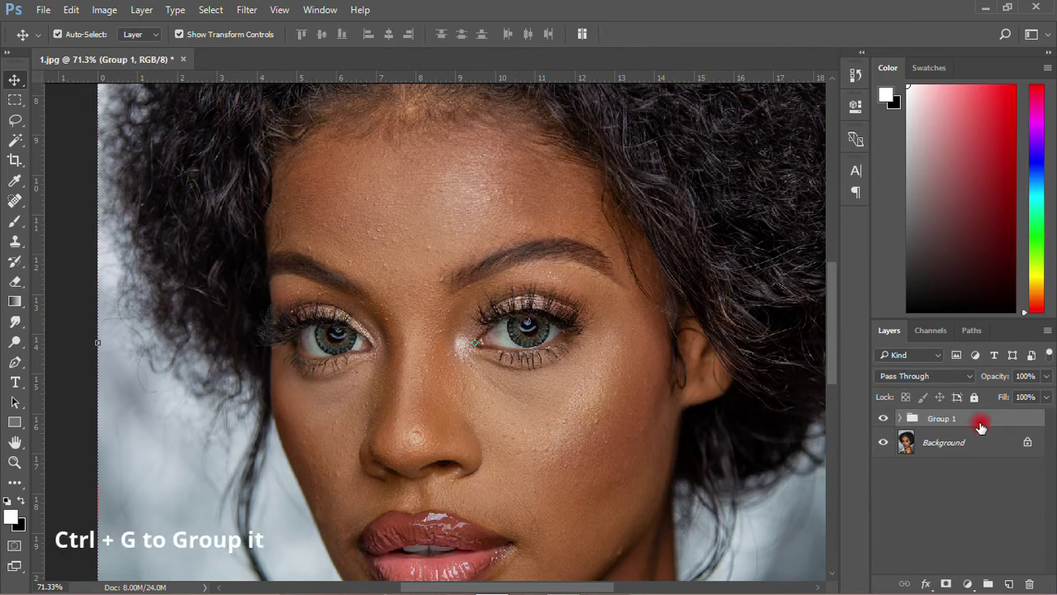
pyautogui.doubleClick(944, 418)
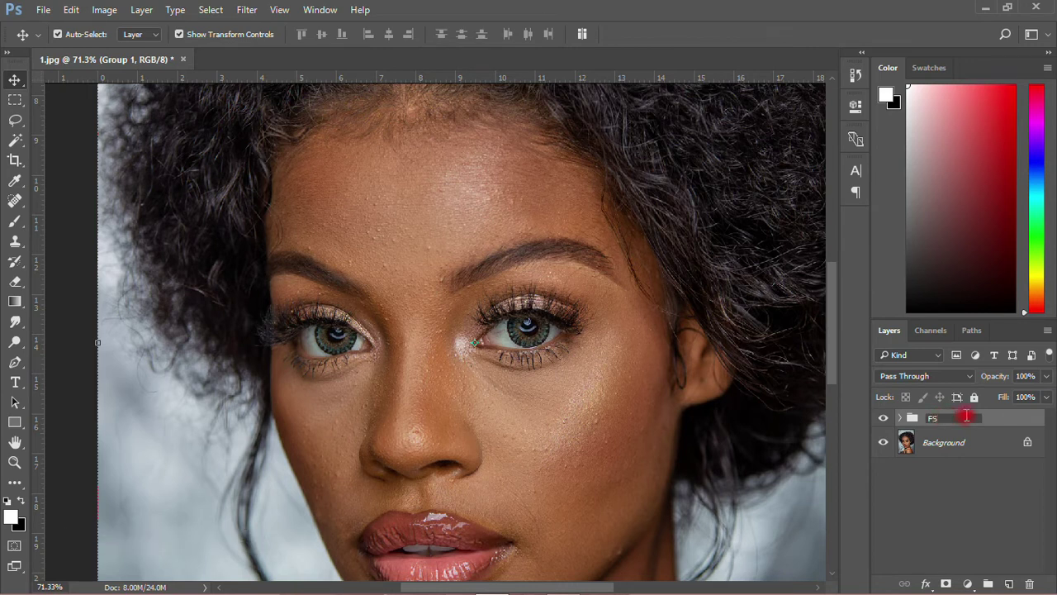
pyautogui.press('Return')
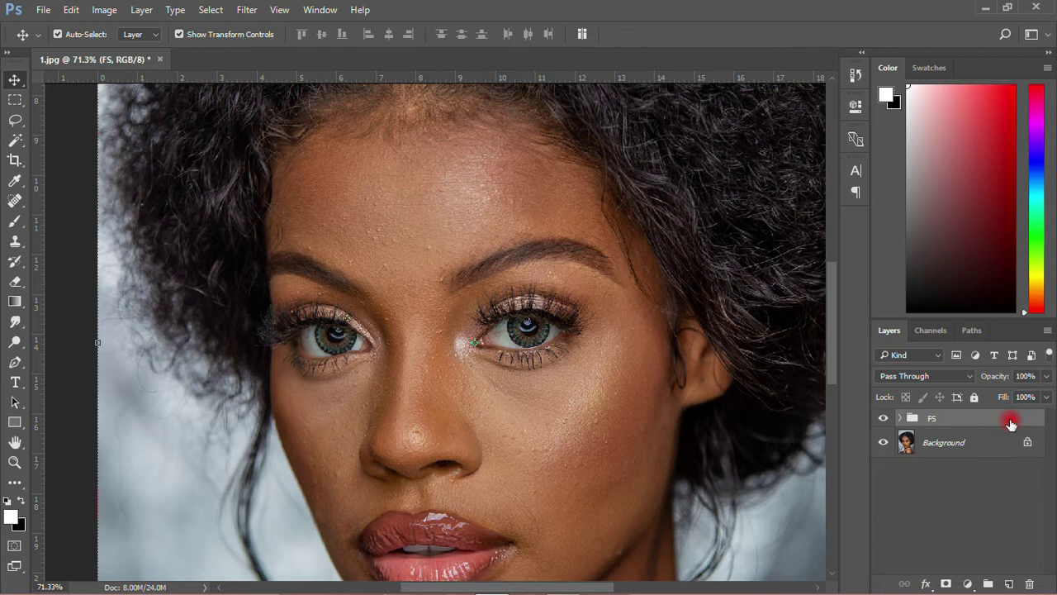
# Select the COLOR layer inside the FS group and set up the Lasso tool with a 20 px feather.
pyautogui.click(901, 420)
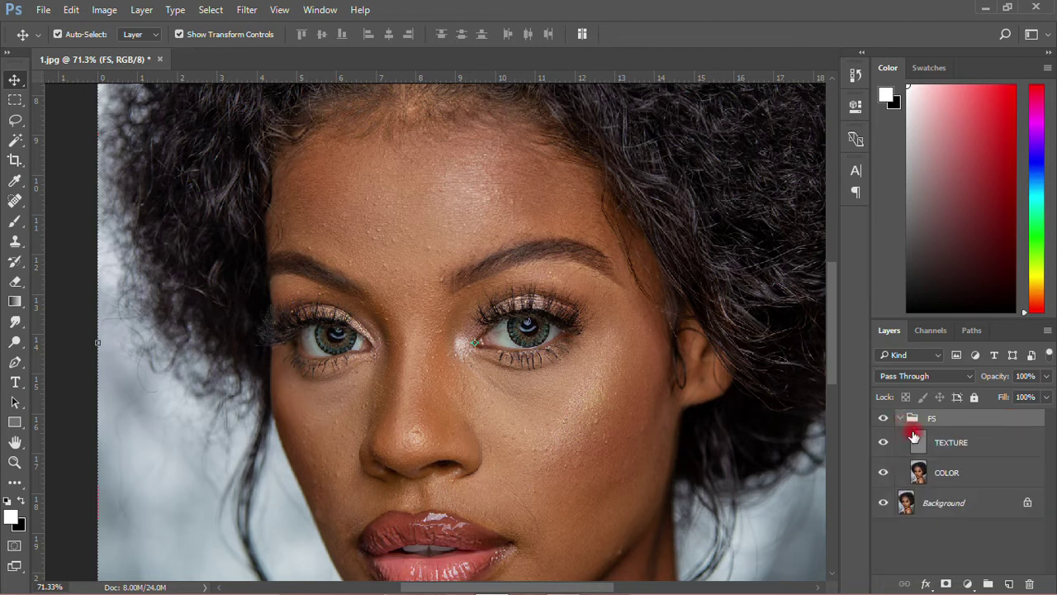
pyautogui.click(950, 467)
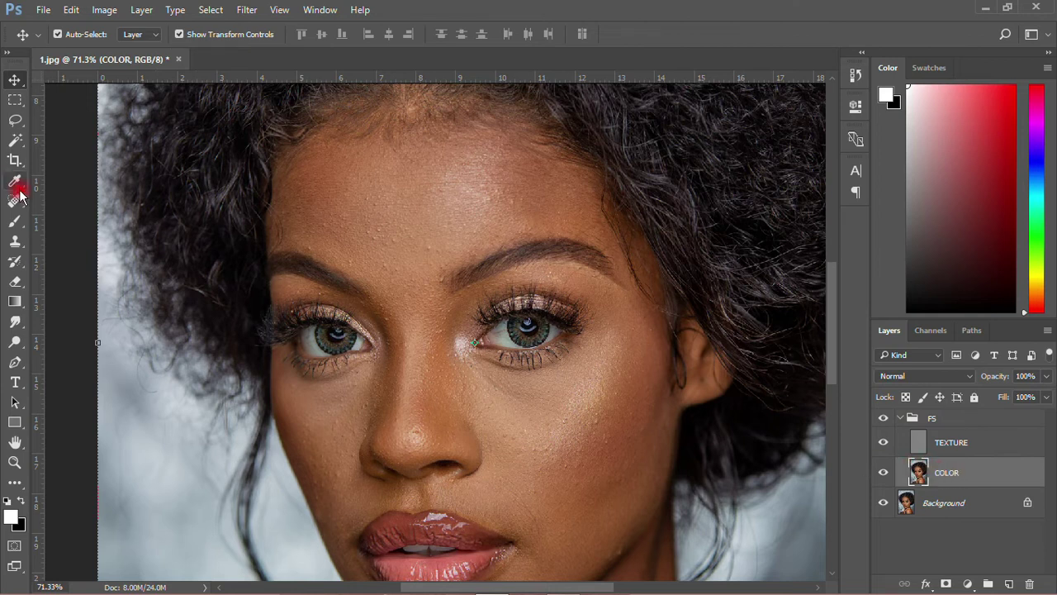
pyautogui.moveTo(16, 124); pyautogui.dragTo(68, 126)
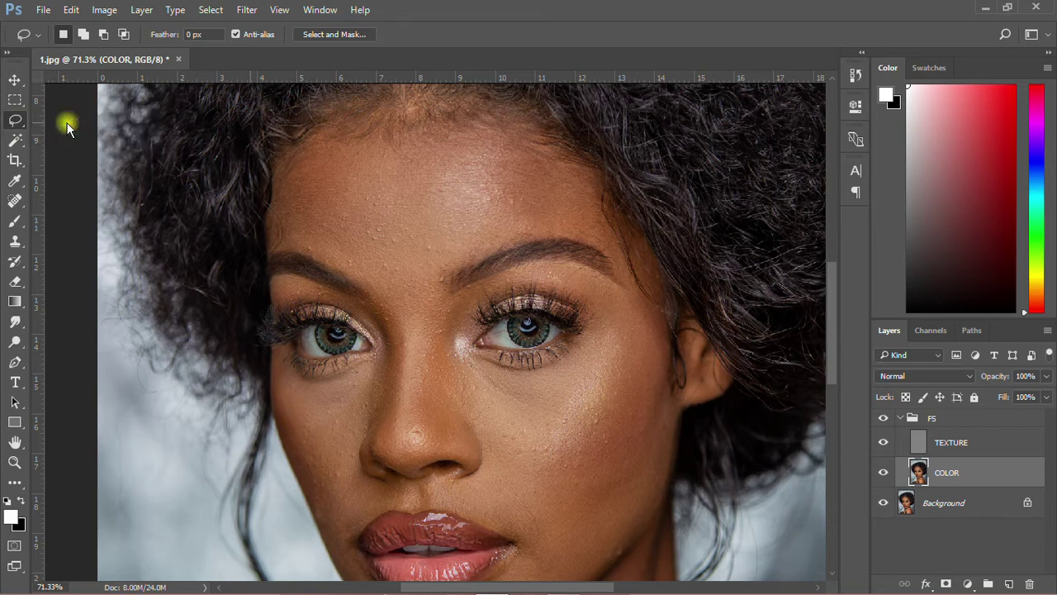
pyautogui.click(179, 36)
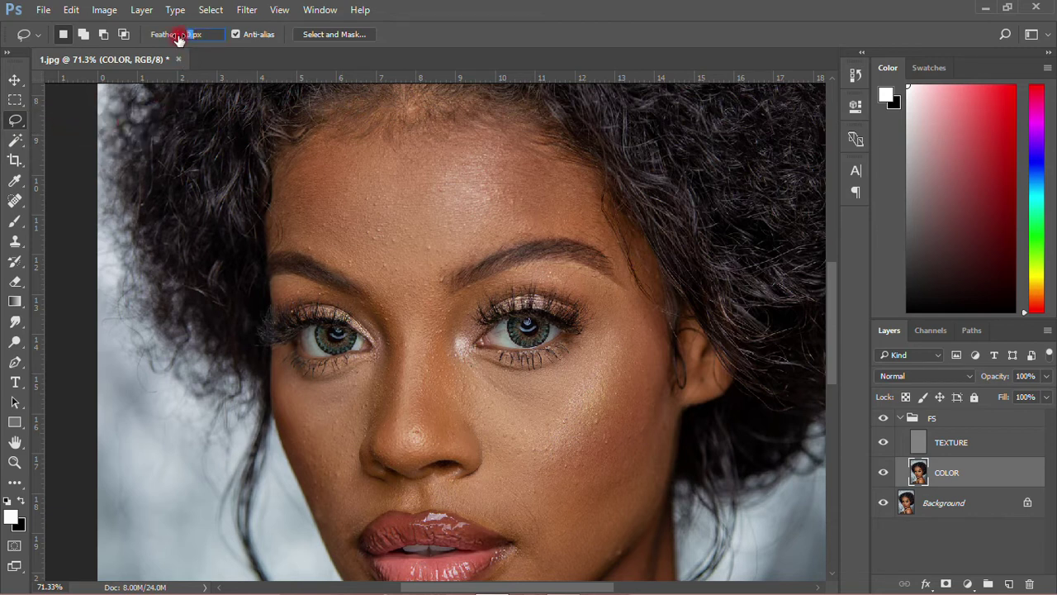
pyautogui.write('20')
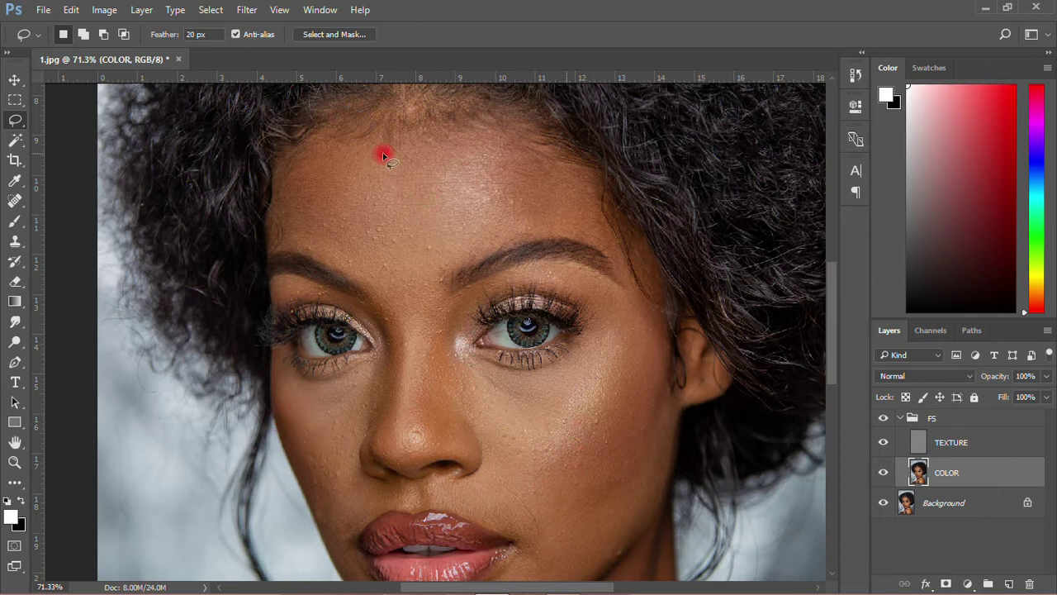
# Lasso the forehead skin above the eyebrows and apply a Gaussian Blur with a 40 pixel radius.
pyautogui.moveTo(284, 245)
pyautogui.mouseDown()
pyautogui.moveTo(379, 285)
pyautogui.moveTo(428, 289)
pyautogui.moveTo(485, 246)
pyautogui.moveTo(573, 221)
pyautogui.moveTo(576, 199)
pyautogui.moveTo(566, 178)
pyautogui.moveTo(477, 147)
pyautogui.moveTo(412, 141)
pyautogui.moveTo(290, 175)
pyautogui.moveTo(284, 238)
pyautogui.mouseUp()
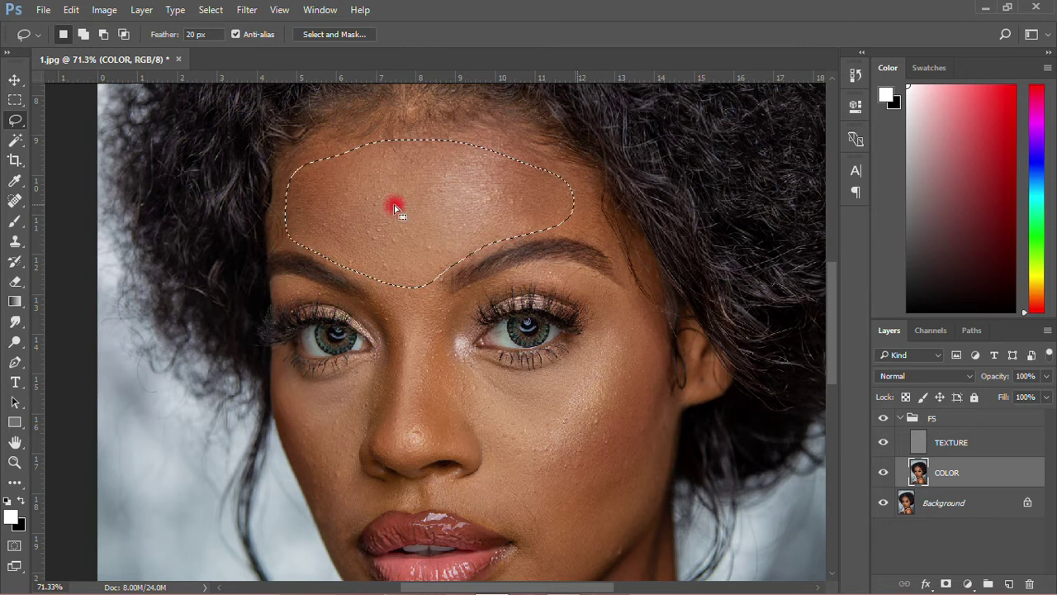
pyautogui.click(248, 10)
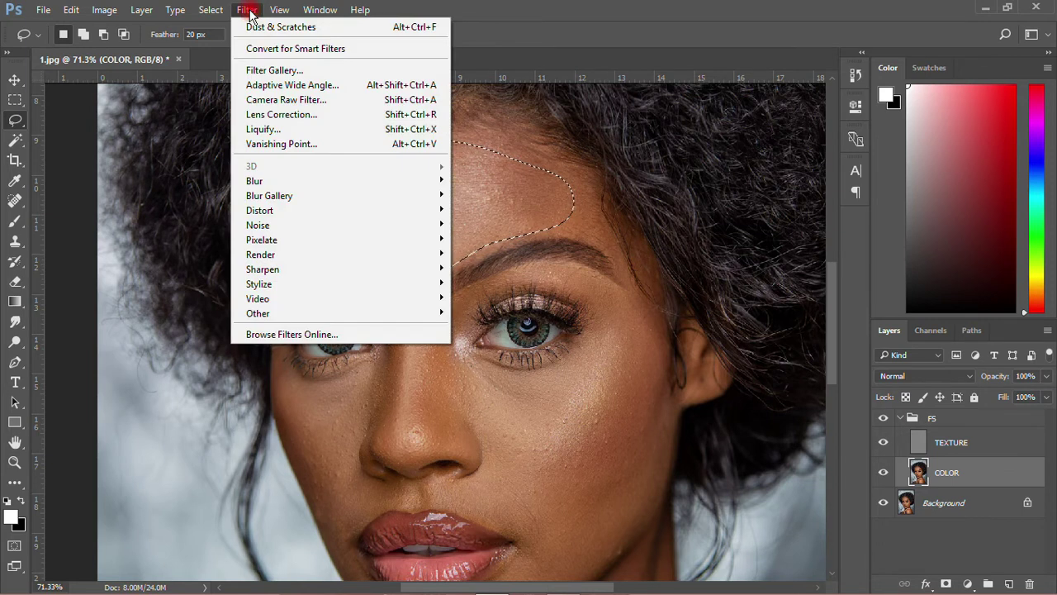
pyautogui.moveTo(254, 180)
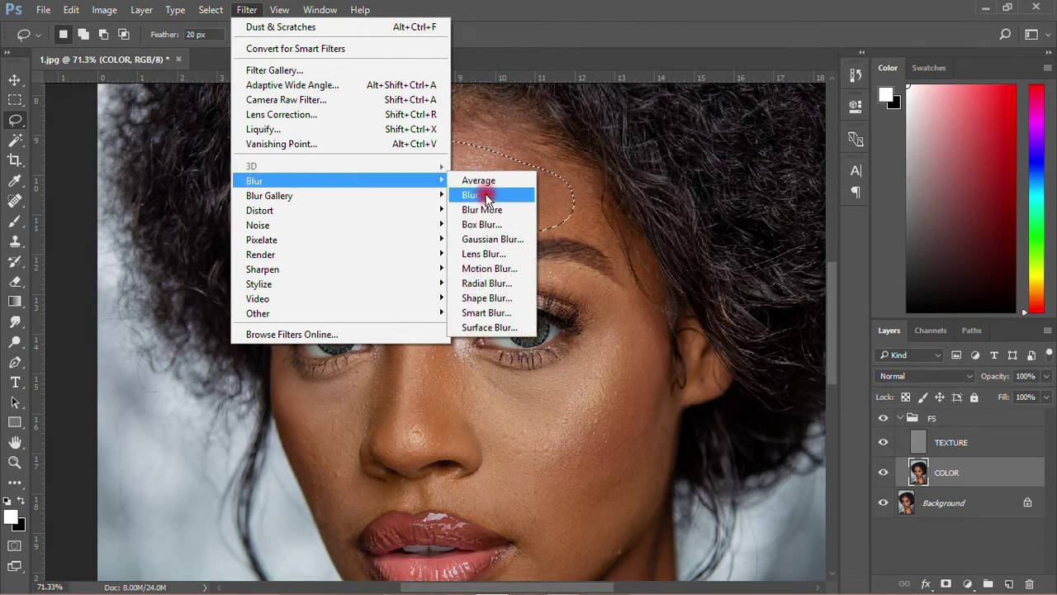
pyautogui.click(499, 241)
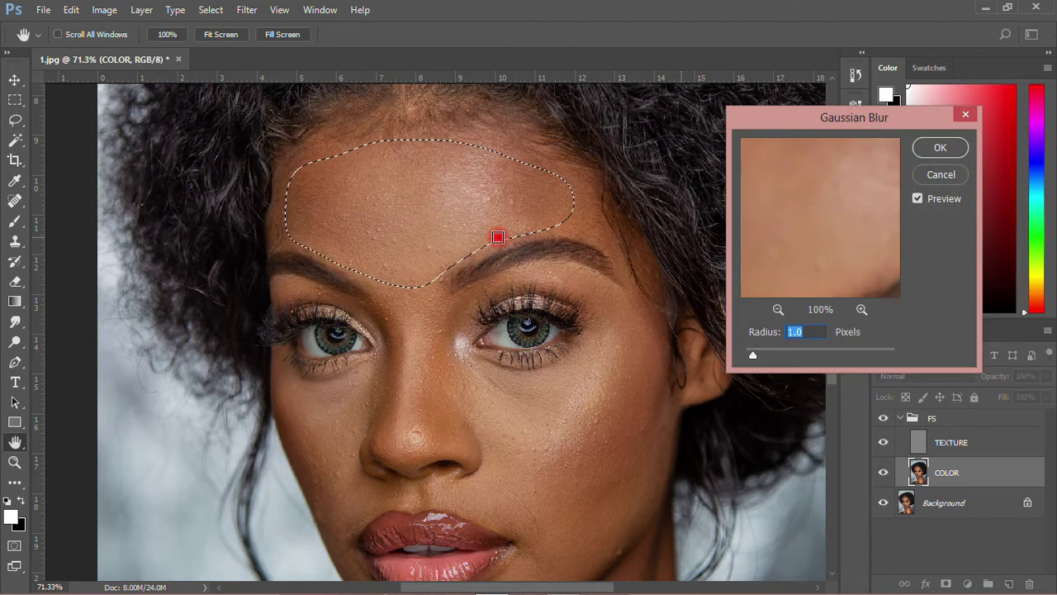
pyautogui.moveTo(748, 353); pyautogui.dragTo(744, 357)
pyautogui.moveTo(806, 355); pyautogui.dragTo(822, 355)
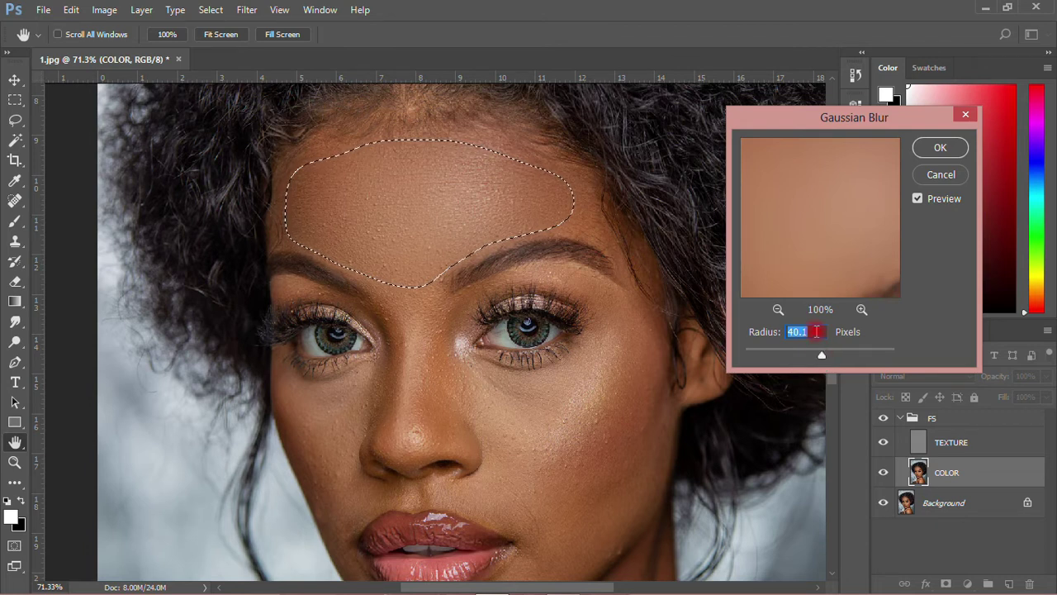
pyautogui.write('40')
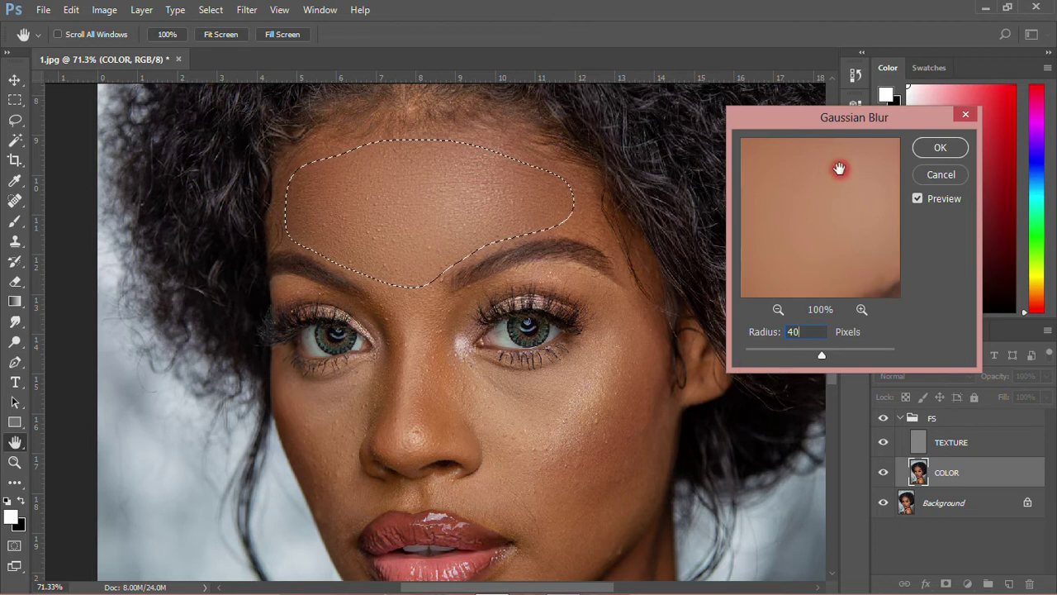
pyautogui.click(923, 154)
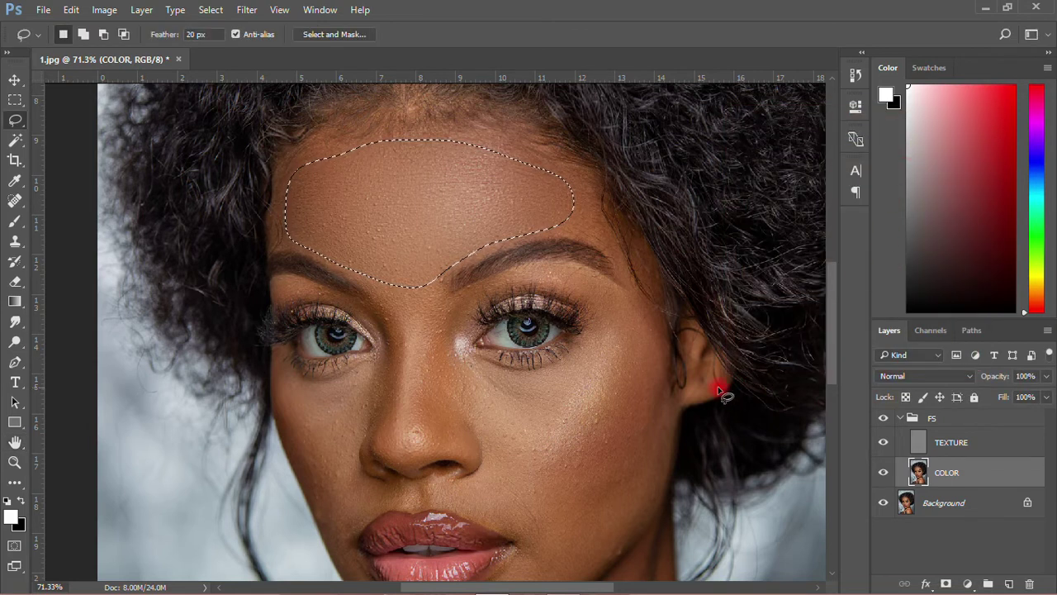
# Lasso the cheek beside the visible ear, from below the eye to the jaw, and apply a 40 pixel Gaussian Blur.
pyautogui.moveTo(473, 362)
pyautogui.mouseDown()
pyautogui.moveTo(541, 376)
pyautogui.moveTo(626, 330)
pyautogui.moveTo(644, 361)
pyautogui.moveTo(656, 468)
pyautogui.moveTo(629, 533)
pyautogui.moveTo(600, 557)
pyautogui.moveTo(488, 484)
pyautogui.moveTo(493, 432)
pyautogui.moveTo(470, 385)
pyautogui.moveTo(473, 362)
pyautogui.mouseUp()
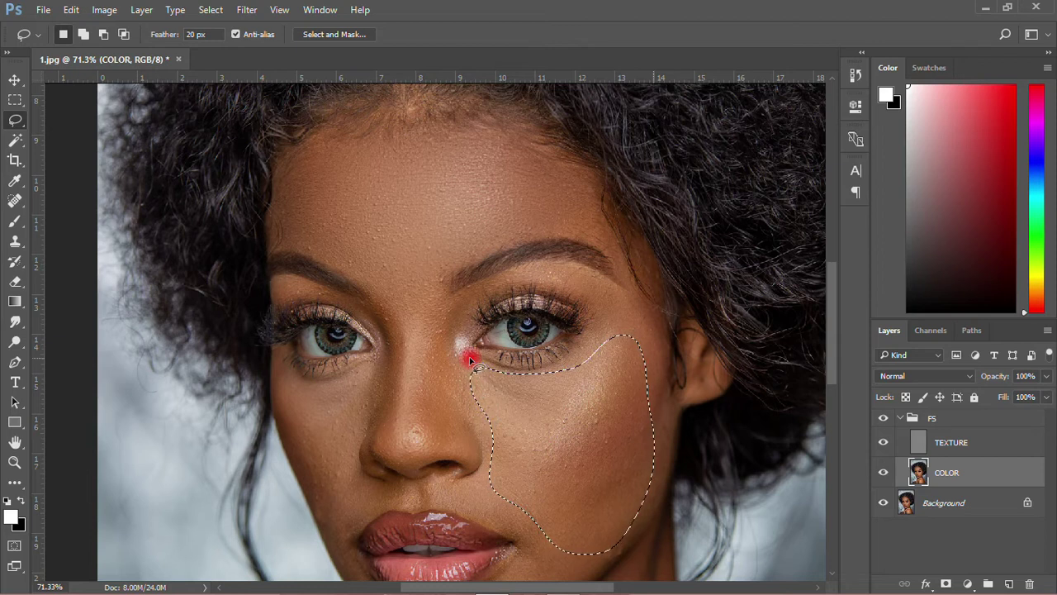
pyautogui.click(247, 9)
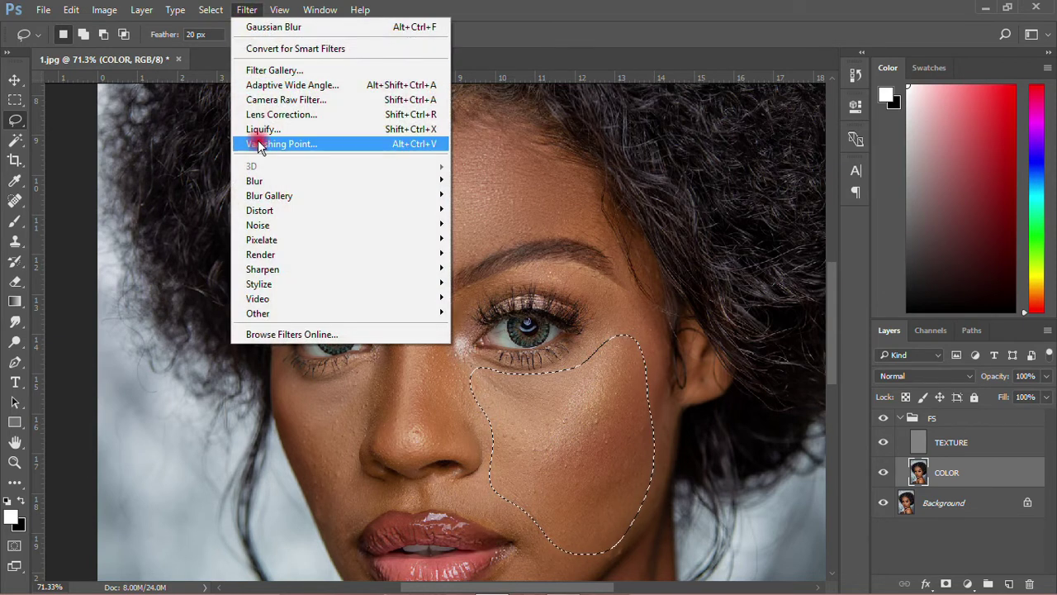
pyautogui.moveTo(261, 181)
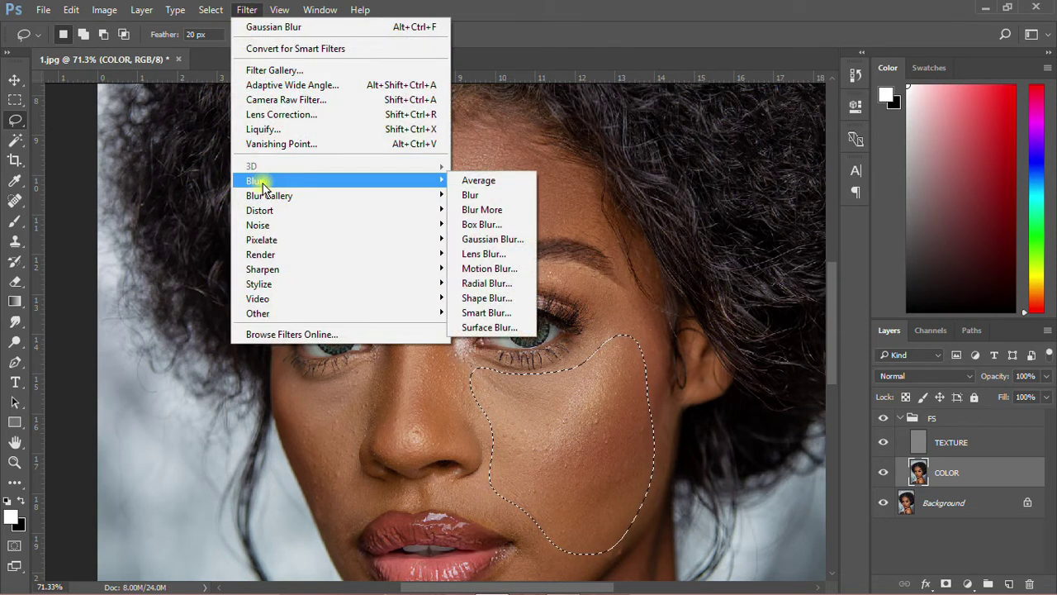
pyautogui.click(488, 239)
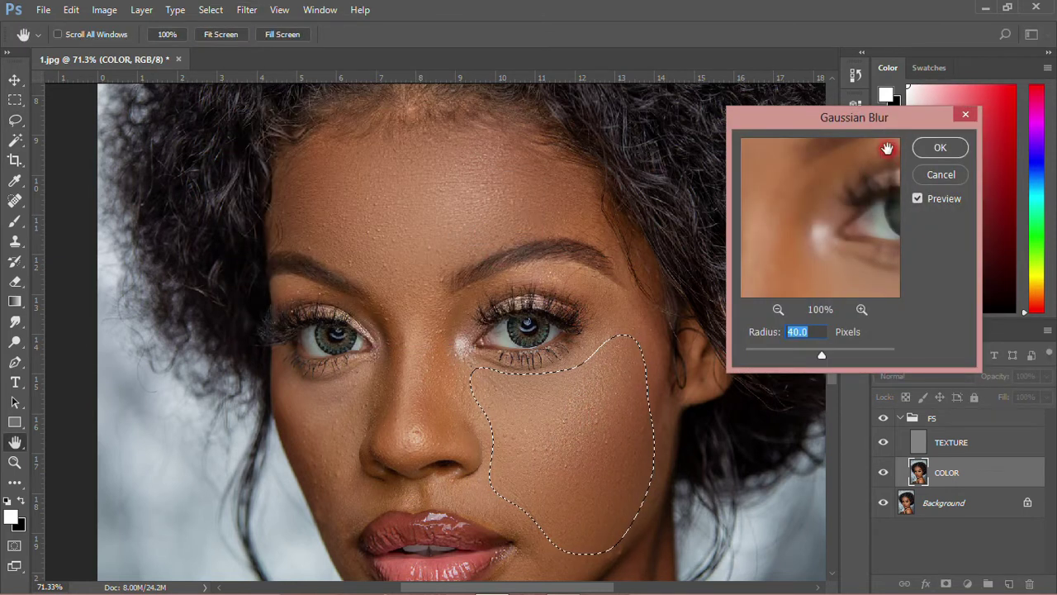
pyautogui.click(940, 148)
# Lasso the narrow cheek area on the other side of the nose and apply a 40 pixel Gaussian Blur.
pyautogui.press('l')
pyautogui.moveTo(255, 395)
pyautogui.mouseDown()
pyautogui.moveTo(276, 373)
pyautogui.moveTo(300, 396)
pyautogui.moveTo(369, 372)
pyautogui.moveTo(382, 406)
pyautogui.moveTo(343, 446)
pyautogui.moveTo(350, 551)
pyautogui.moveTo(307, 486)
pyautogui.moveTo(281, 380)
pyautogui.mouseUp()
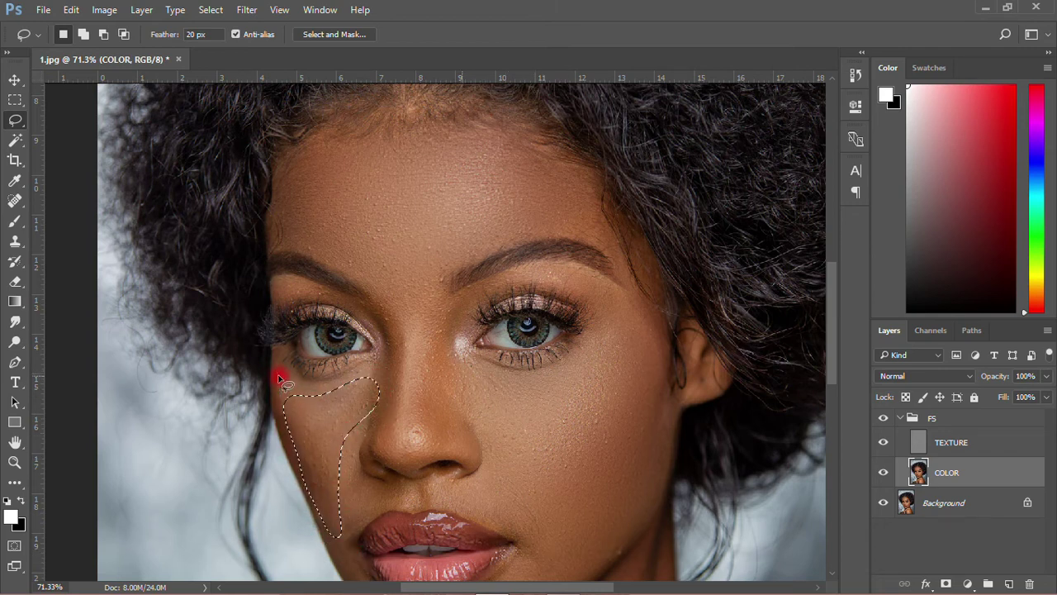
pyautogui.click(245, 9)
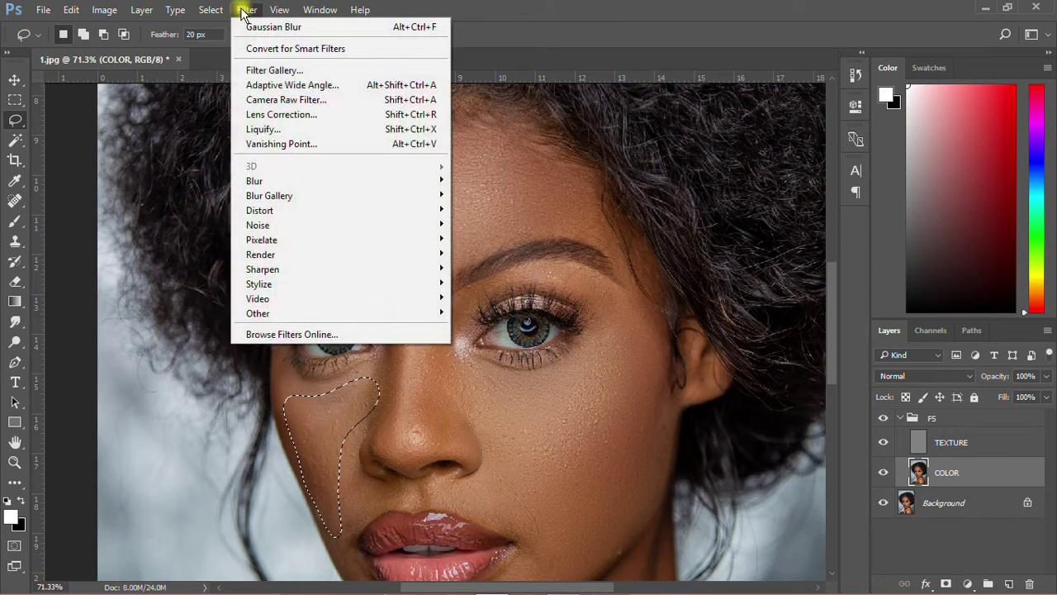
pyautogui.moveTo(270, 181)
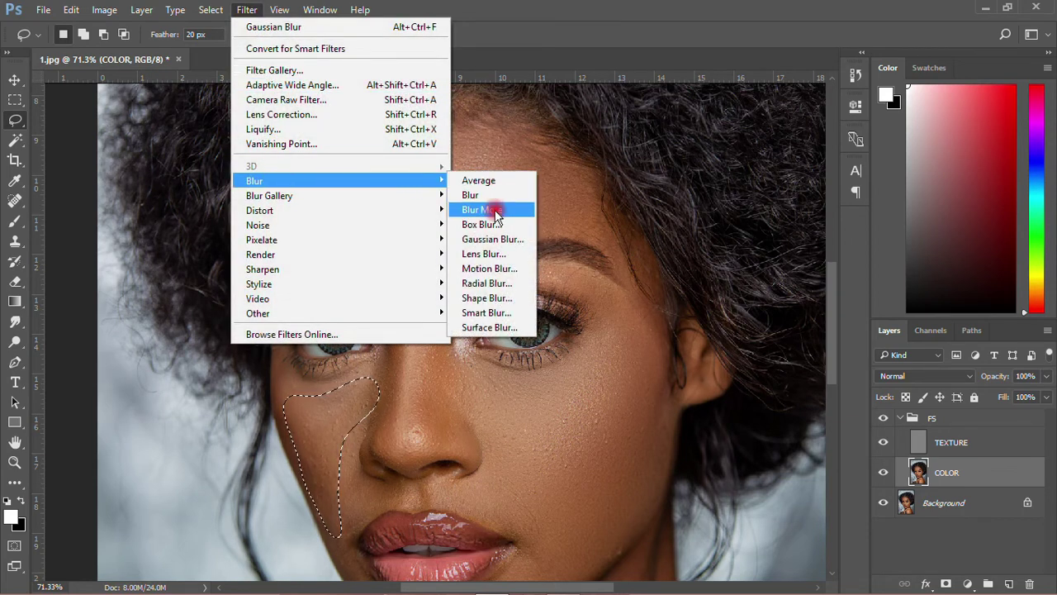
pyautogui.click(489, 238)
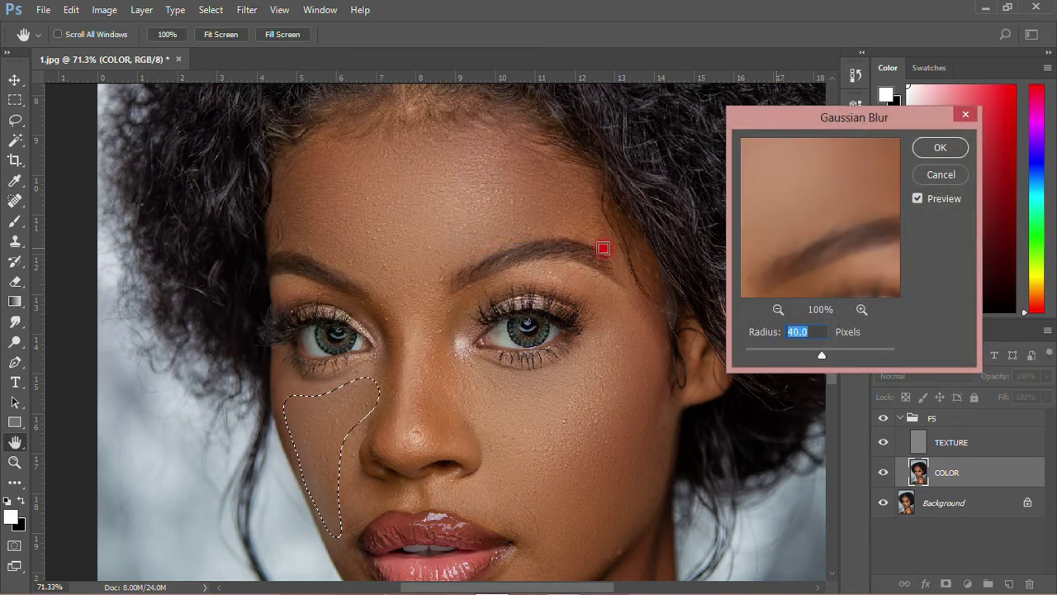
pyautogui.click(940, 147)
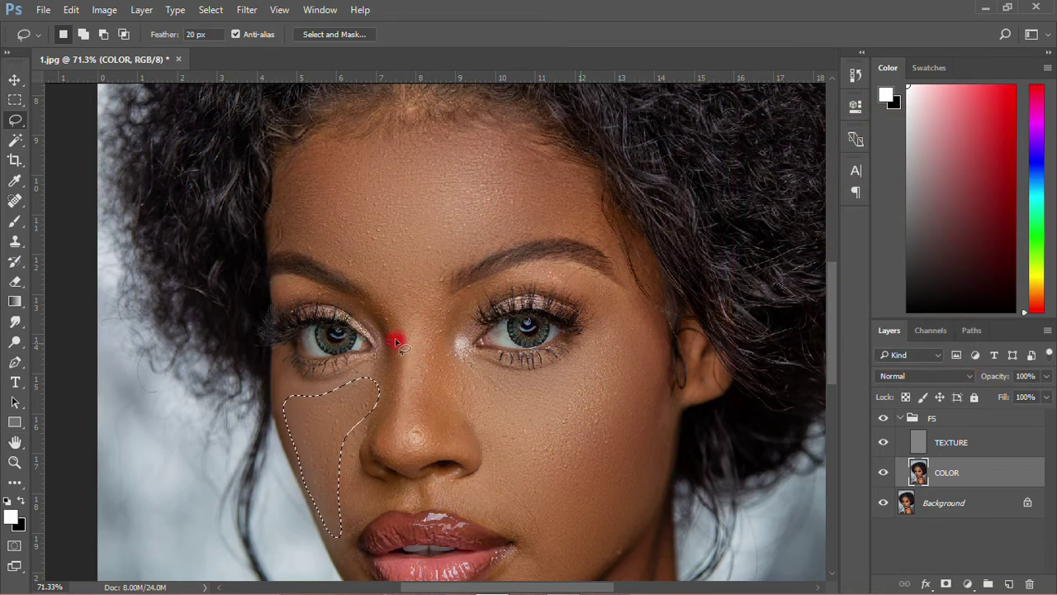
# Lasso the nose from between the eyebrows to its tip and apply a Gaussian Blur with a 7 pixel radius.
pyautogui.moveTo(373, 293)
pyautogui.mouseDown()
pyautogui.moveTo(389, 336)
pyautogui.moveTo(374, 428)
pyautogui.moveTo(385, 448)
pyautogui.moveTo(416, 453)
pyautogui.moveTo(438, 434)
pyautogui.moveTo(439, 274)
pyautogui.moveTo(382, 272)
pyautogui.moveTo(372, 289)
pyautogui.mouseUp()
pyautogui.click(247, 9)
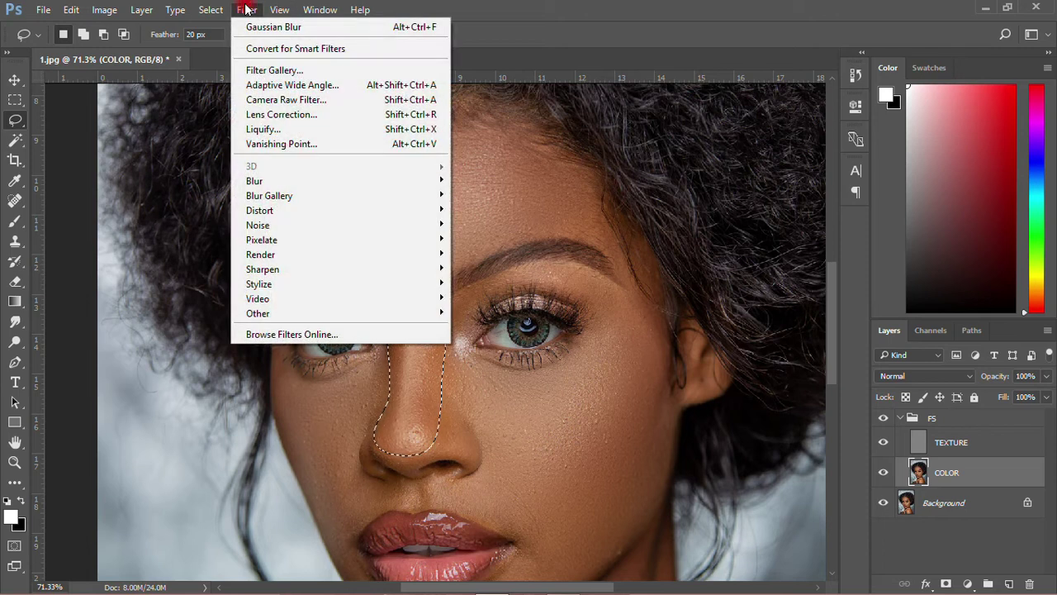
pyautogui.moveTo(266, 182)
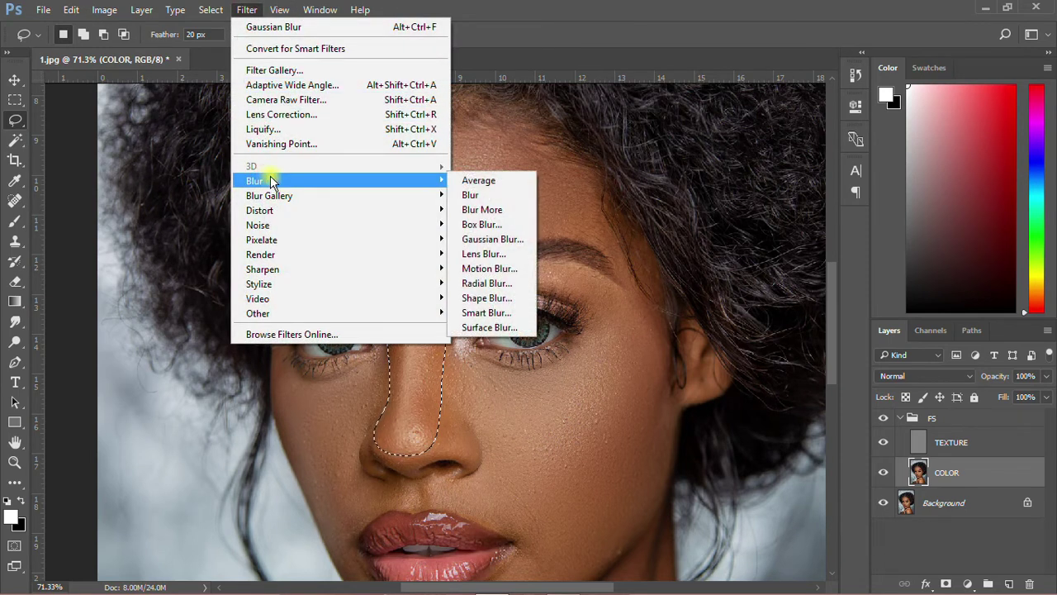
pyautogui.click(483, 239)
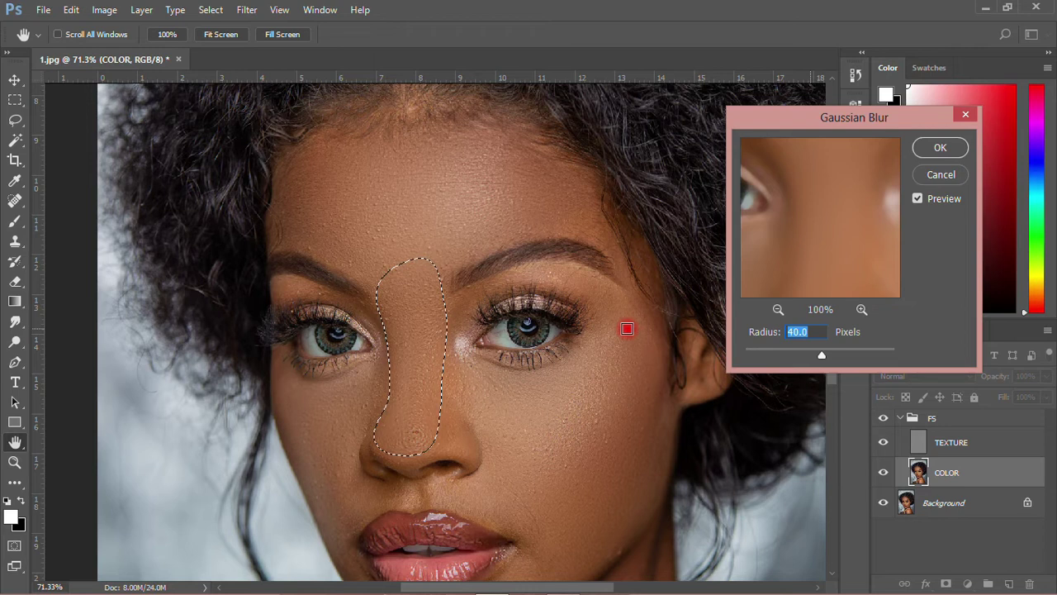
pyautogui.click(824, 361)
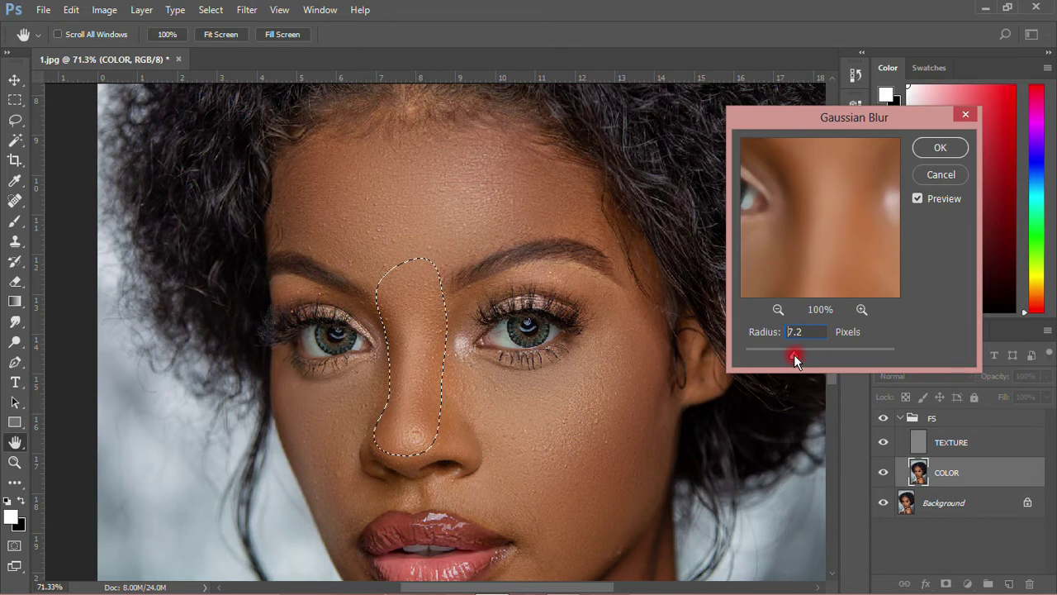
pyautogui.click(810, 325)
pyautogui.write('7')
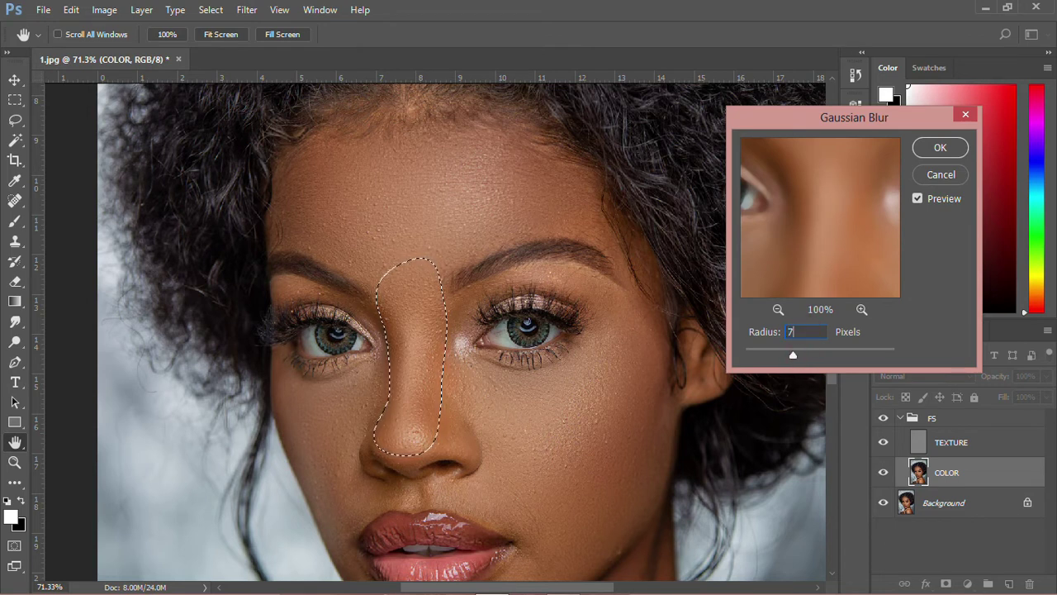
pyautogui.click(939, 148)
# Lasso the chin skin below the lower lip and apply a Gaussian Blur with a 40 pixel radius.
pyautogui.scroll(-5, 440, 324)
pyautogui.scroll(3, 438, 329)
pyautogui.scroll(-3, 442, 327)
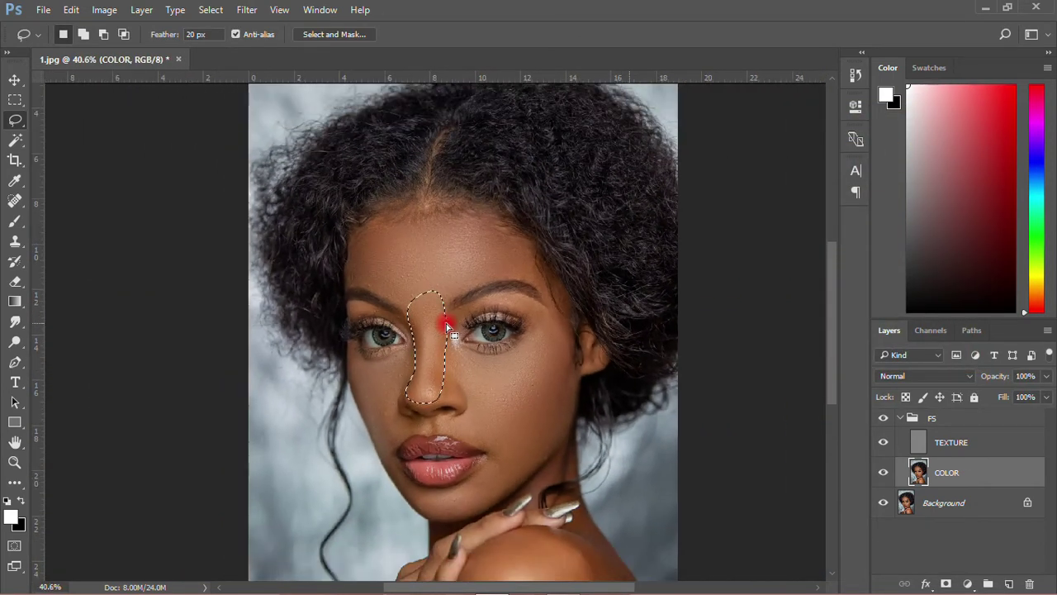
pyautogui.scroll(5, 444, 500)
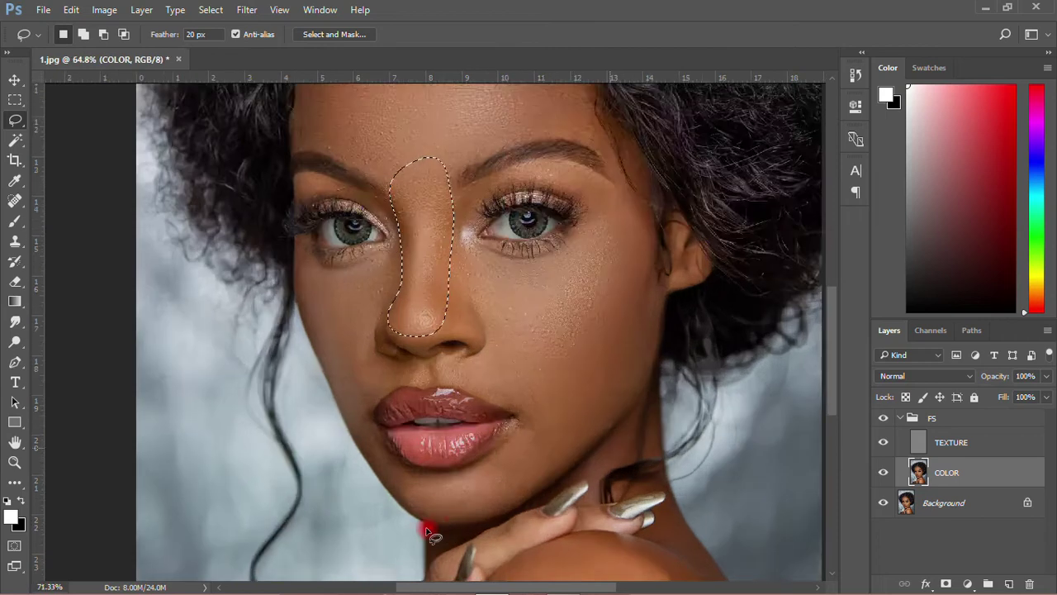
pyautogui.click(372, 437)
pyautogui.moveTo(372, 437)
pyautogui.mouseDown()
pyautogui.moveTo(447, 451)
pyautogui.moveTo(540, 438)
pyautogui.moveTo(527, 499)
pyautogui.mouseUp()
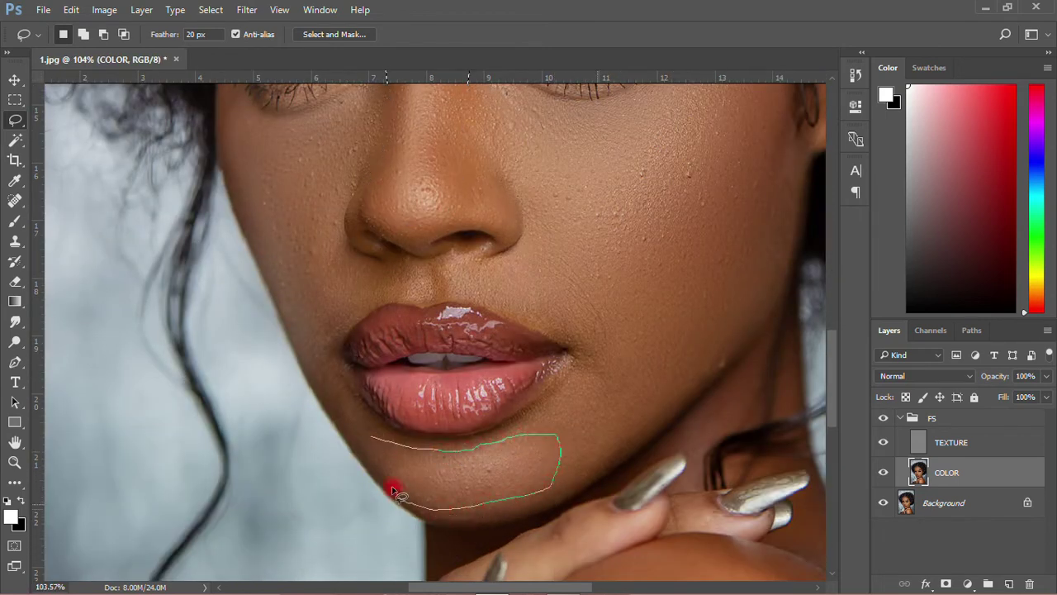
pyautogui.click(246, 10)
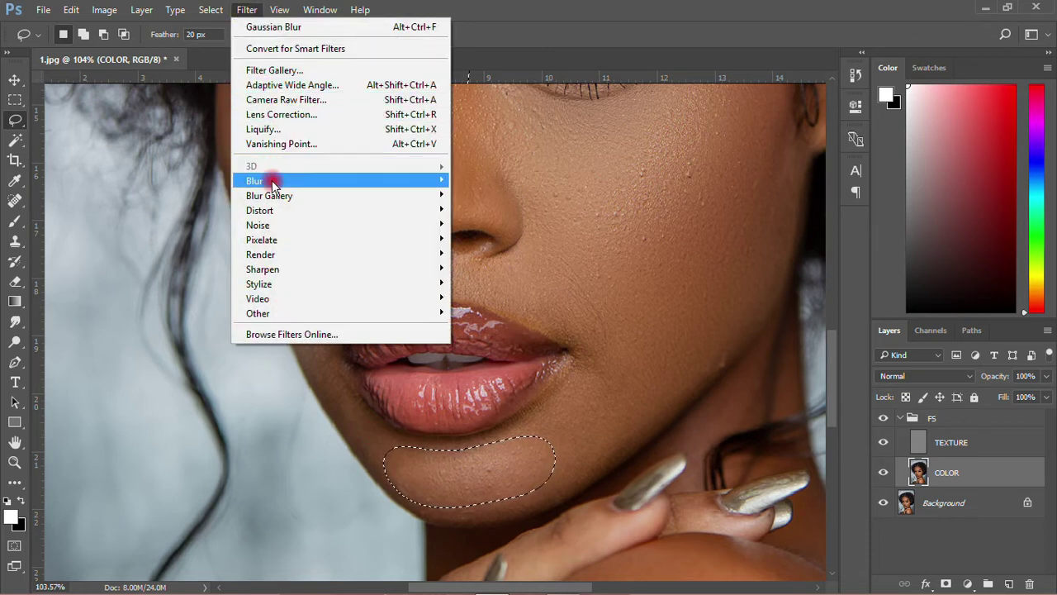
pyautogui.moveTo(444, 181)
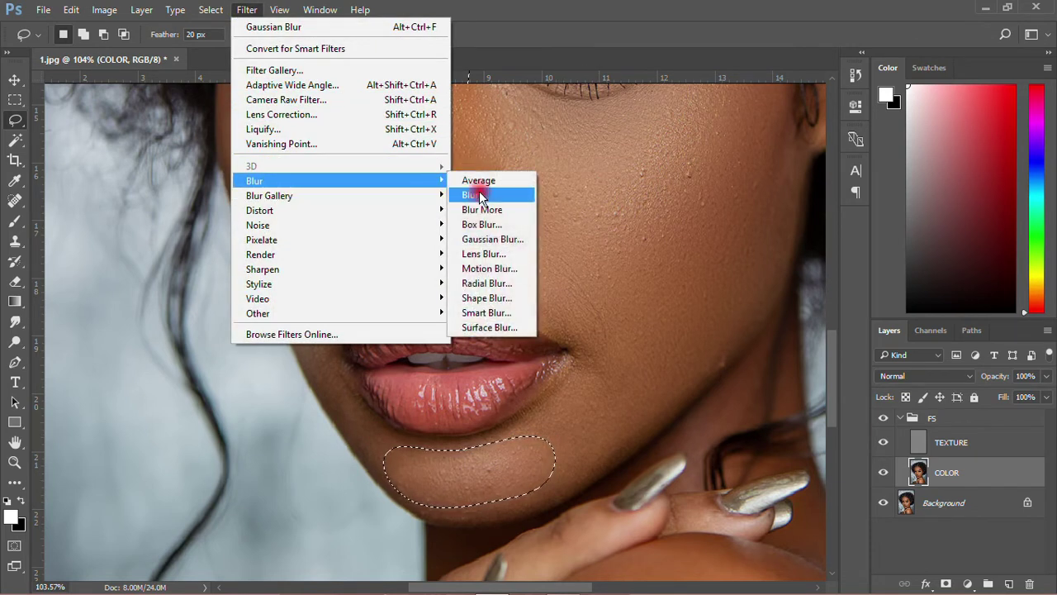
pyautogui.click(485, 243)
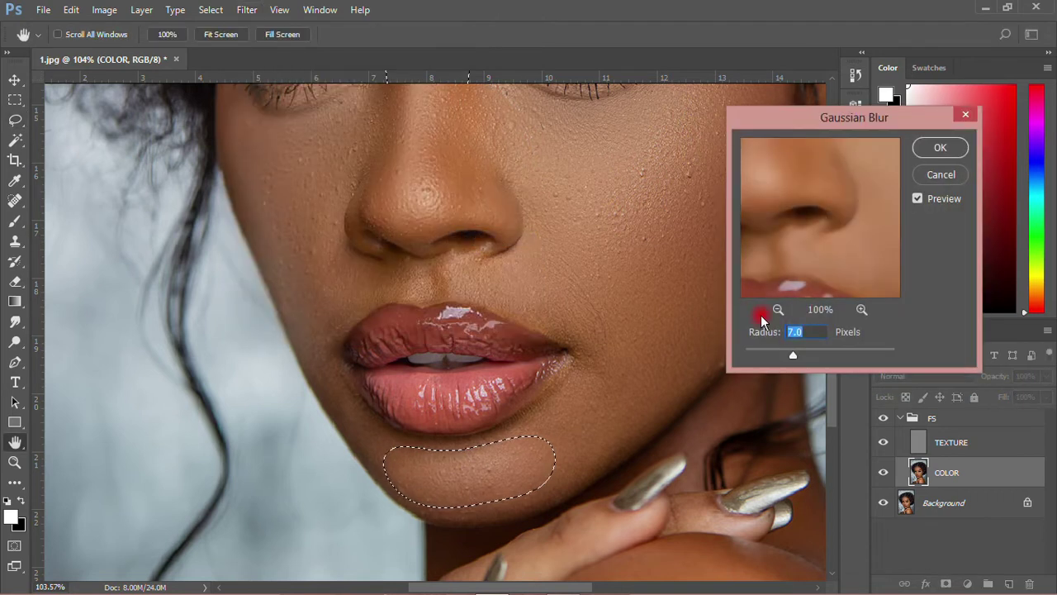
pyautogui.write('40')
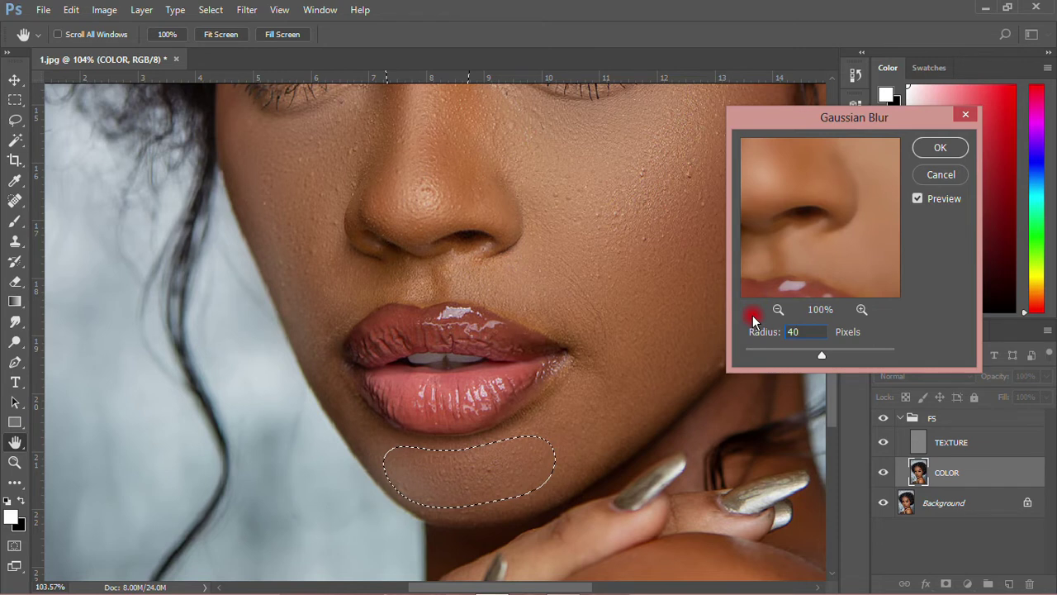
pyautogui.click(941, 147)
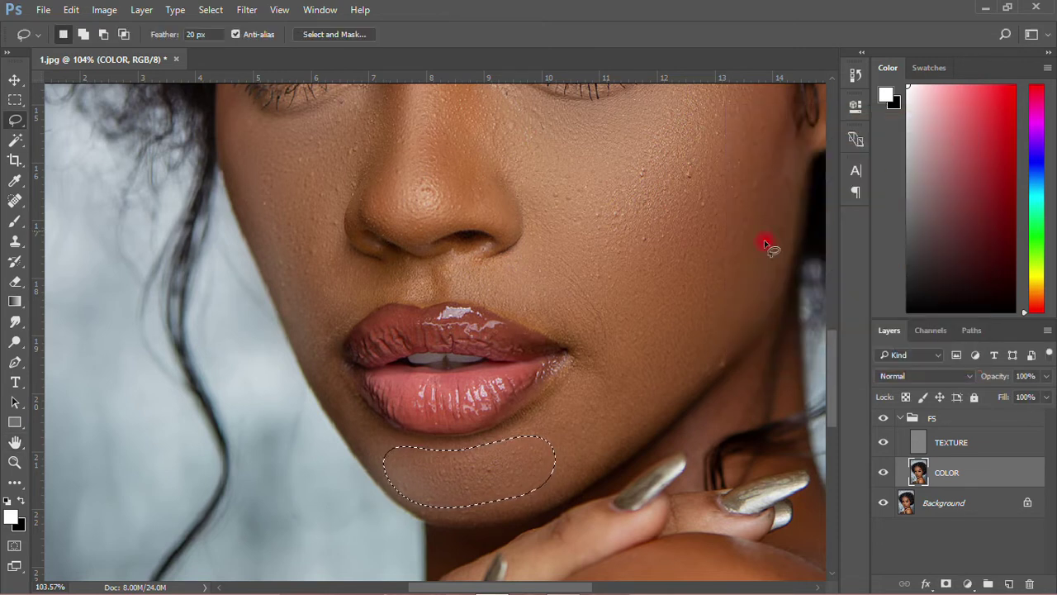
# Lasso the front shoulder inside its outline, down to the image's lower edge, and apply a 40 pixel Gaussian Blur.
pyautogui.scroll(-3, 541, 360)
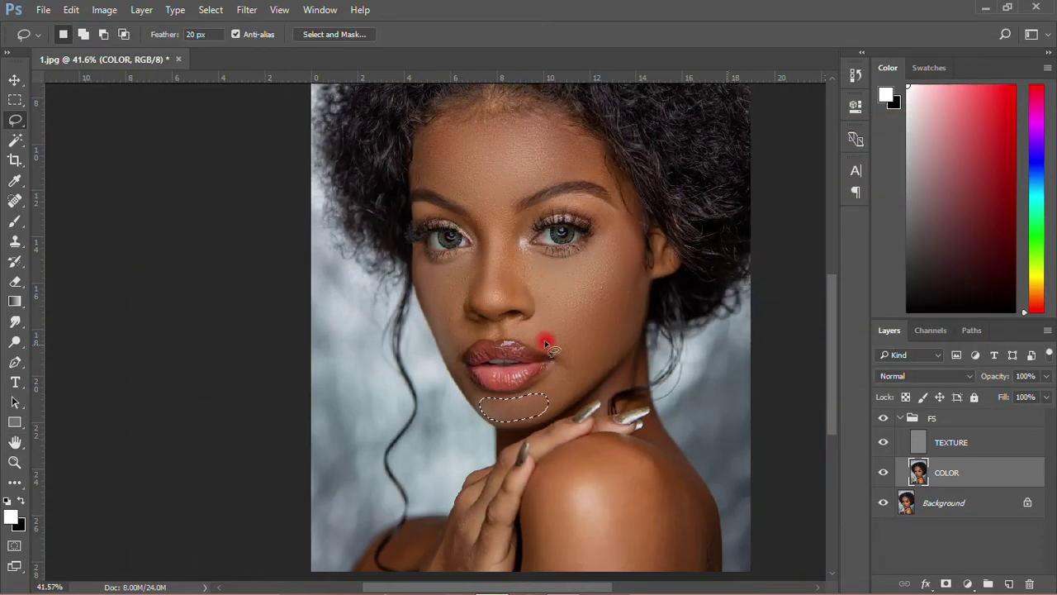
pyautogui.scroll(1, 547, 259)
pyautogui.scroll(2, 552, 173)
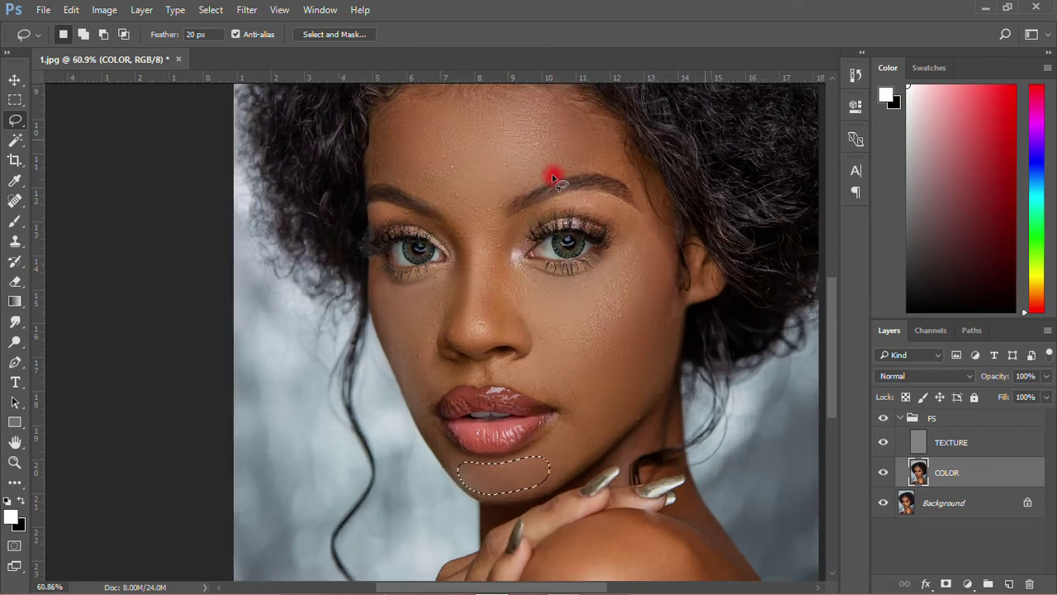
pyautogui.scroll(-1, 551, 174)
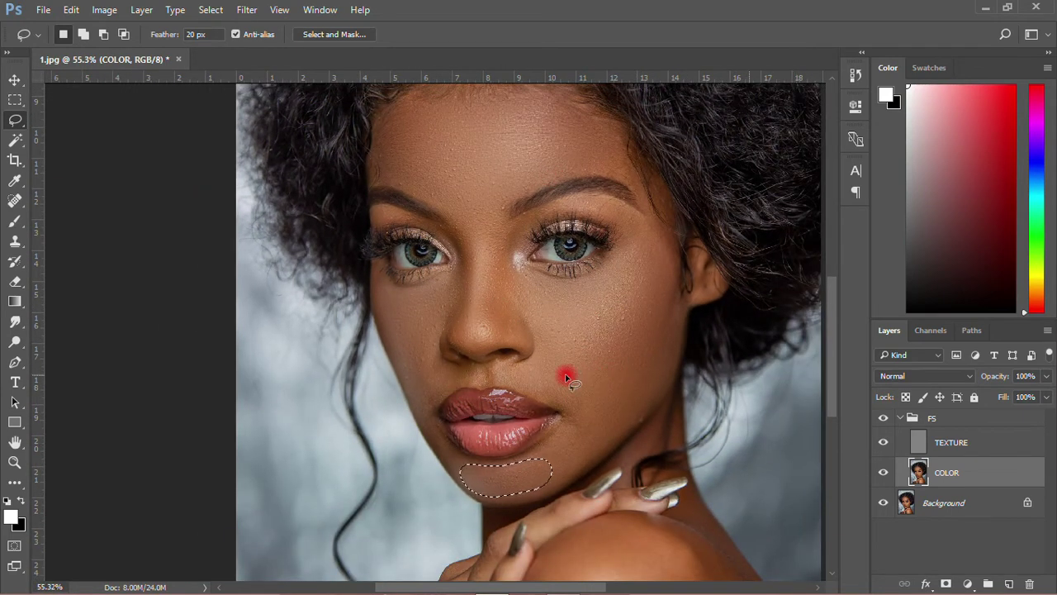
pyautogui.scroll(-1, 492, 329)
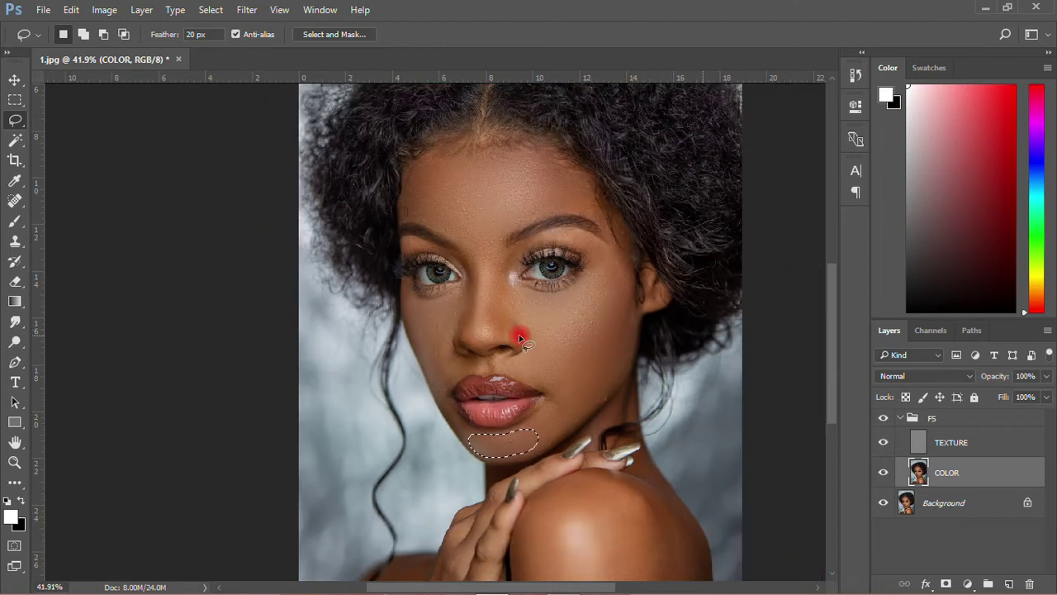
pyautogui.scroll(-1, 494, 216)
pyautogui.scroll(3, 536, 490)
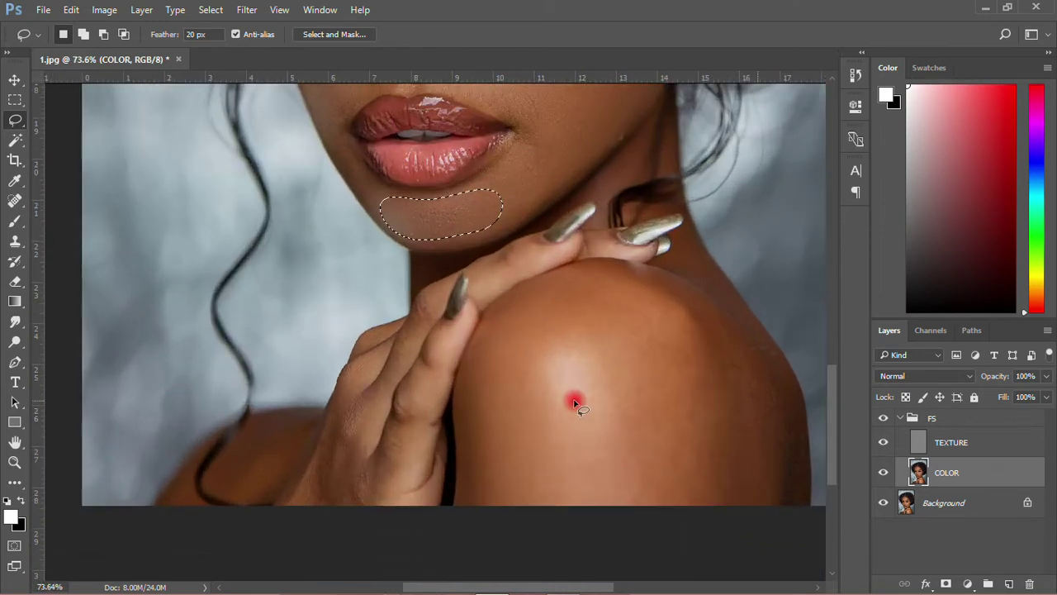
pyautogui.moveTo(576, 404)
pyautogui.mouseDown()
pyautogui.moveTo(543, 285)
pyautogui.moveTo(654, 273)
pyautogui.moveTo(730, 342)
pyautogui.moveTo(771, 411)
pyautogui.moveTo(774, 457)
pyautogui.moveTo(740, 499)
pyautogui.moveTo(634, 525)
pyautogui.moveTo(559, 526)
pyautogui.moveTo(466, 507)
pyautogui.mouseUp()
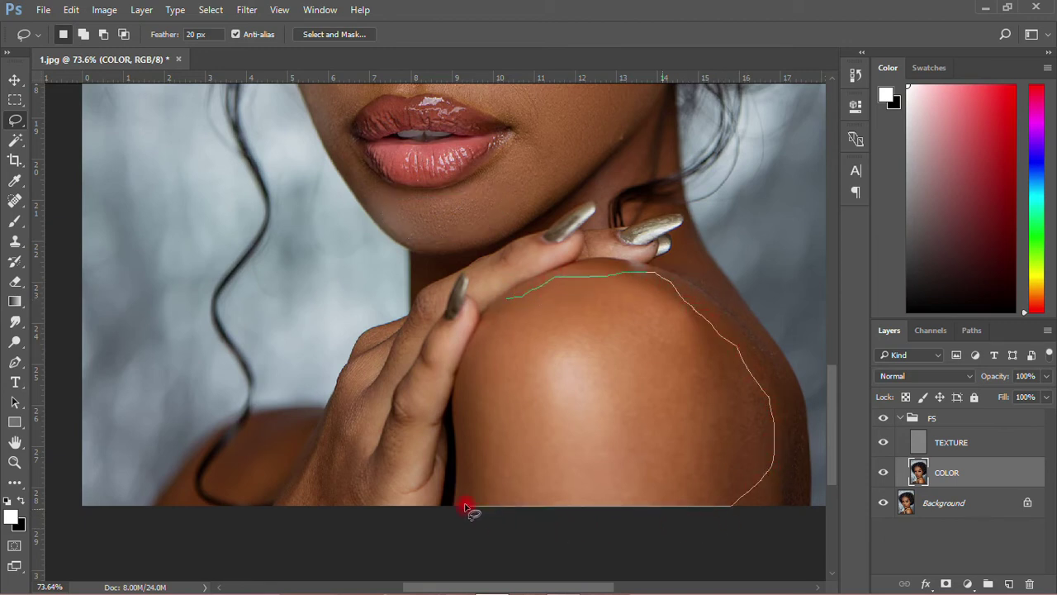
pyautogui.moveTo(470, 441); pyautogui.dragTo(491, 328)
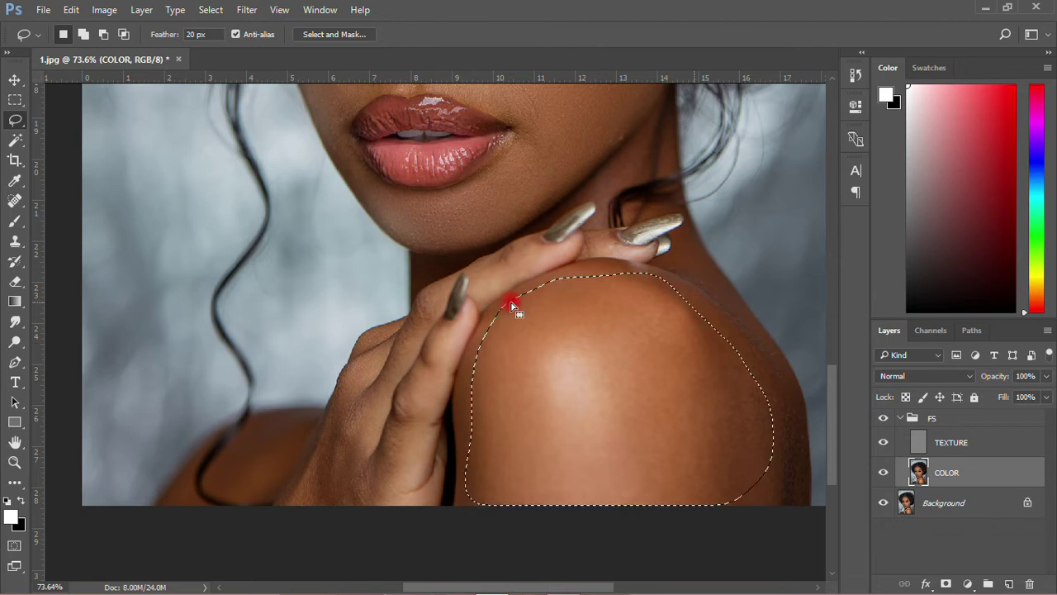
pyautogui.click(246, 10)
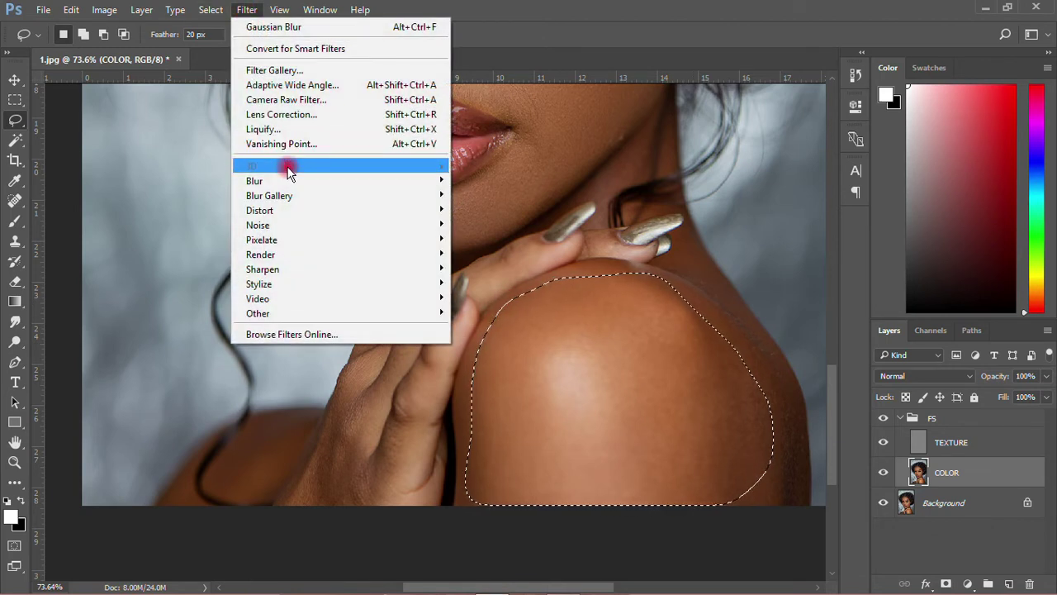
pyautogui.moveTo(446, 179)
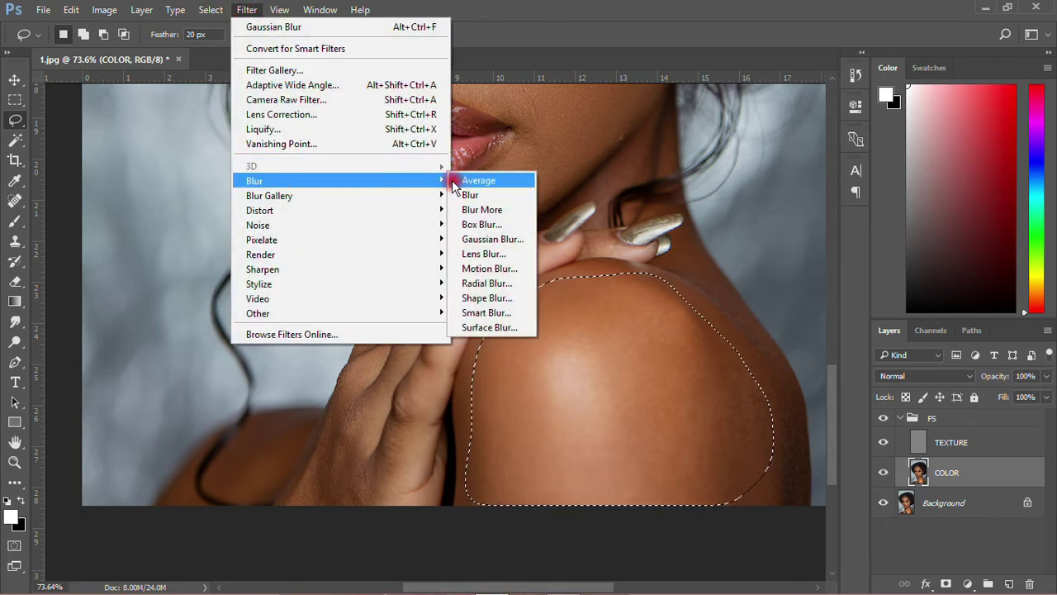
pyautogui.click(492, 239)
pyautogui.click(943, 144)
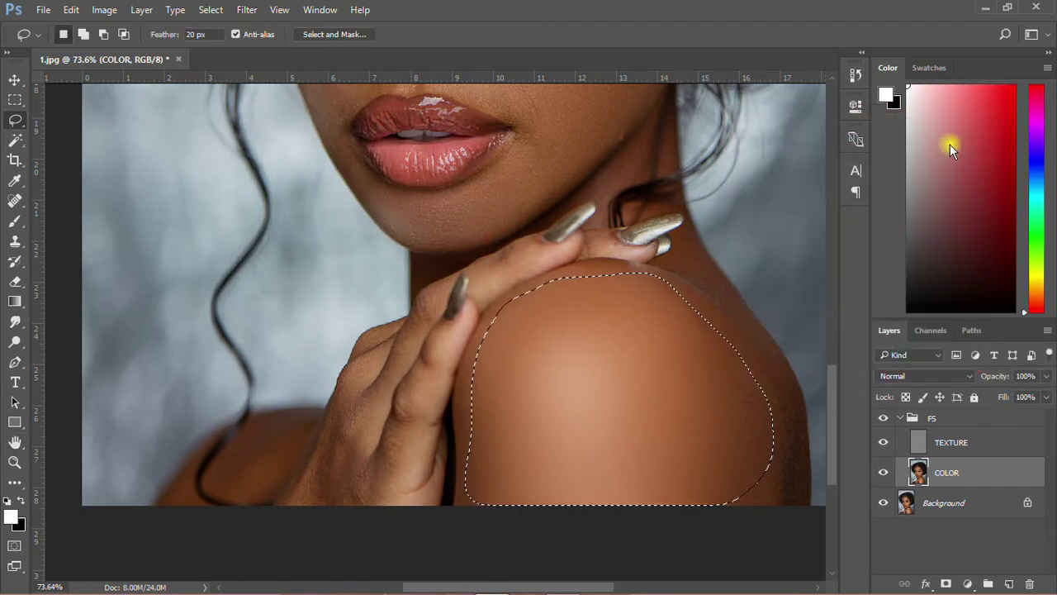
# Lasso the back of the hand down to the image's lower edge, apply a 40 pixel Gaussian Blur, and clear the selection.
pyautogui.scroll(2, 302, 472)
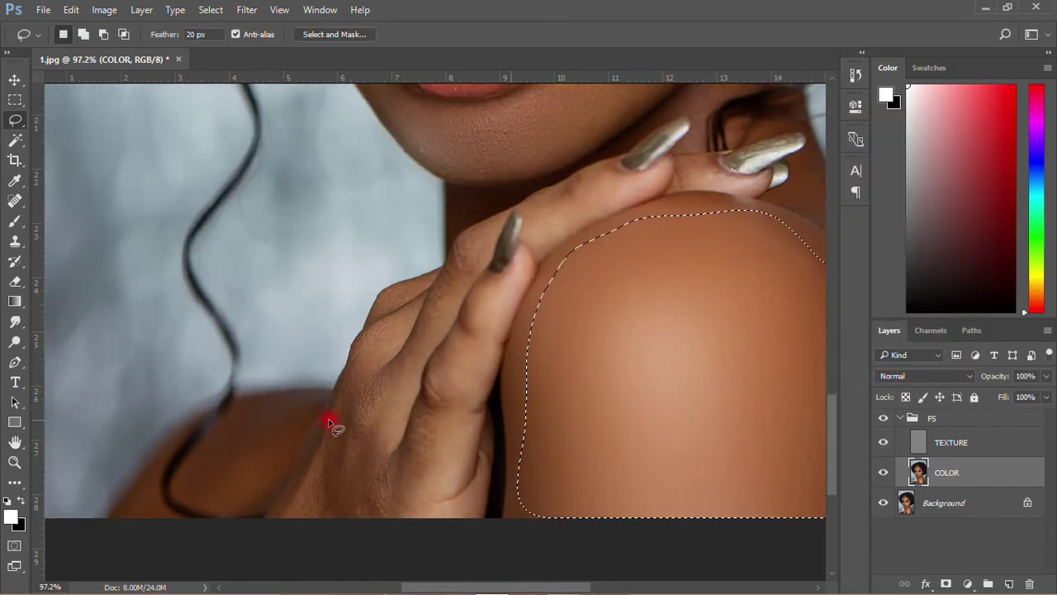
pyautogui.moveTo(354, 360); pyautogui.dragTo(290, 500)
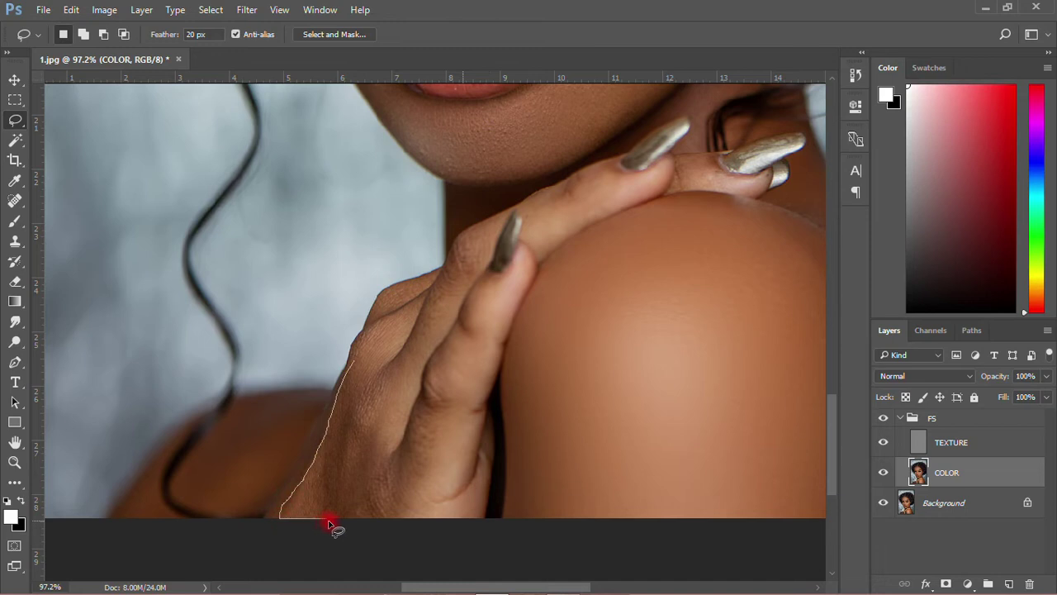
pyautogui.moveTo(371, 494)
pyautogui.mouseDown()
pyautogui.moveTo(380, 382)
pyautogui.moveTo(372, 355)
pyautogui.moveTo(350, 379)
pyautogui.mouseUp()
pyautogui.click(247, 10)
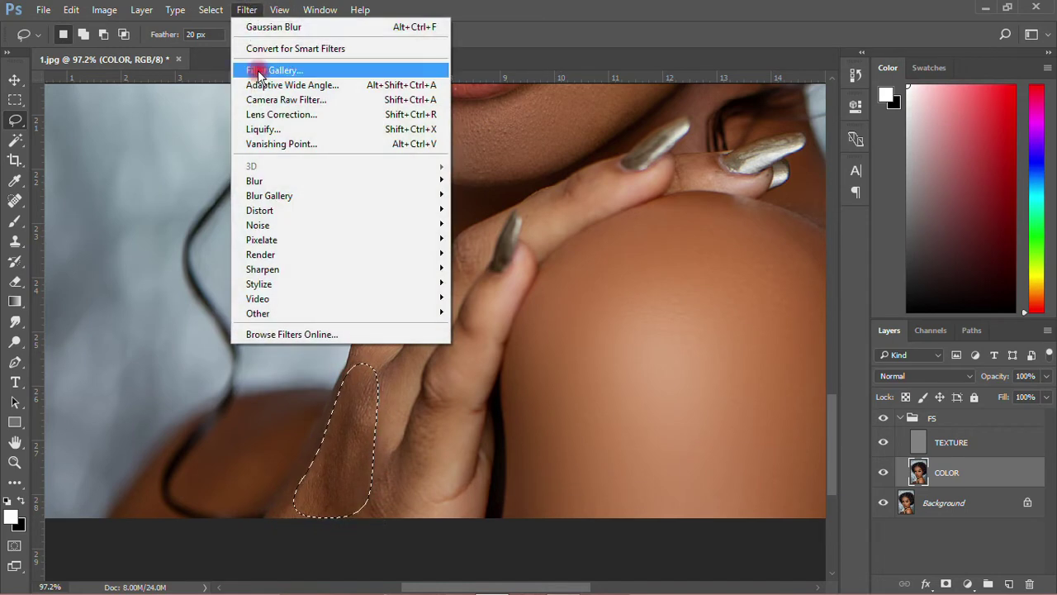
pyautogui.moveTo(373, 180)
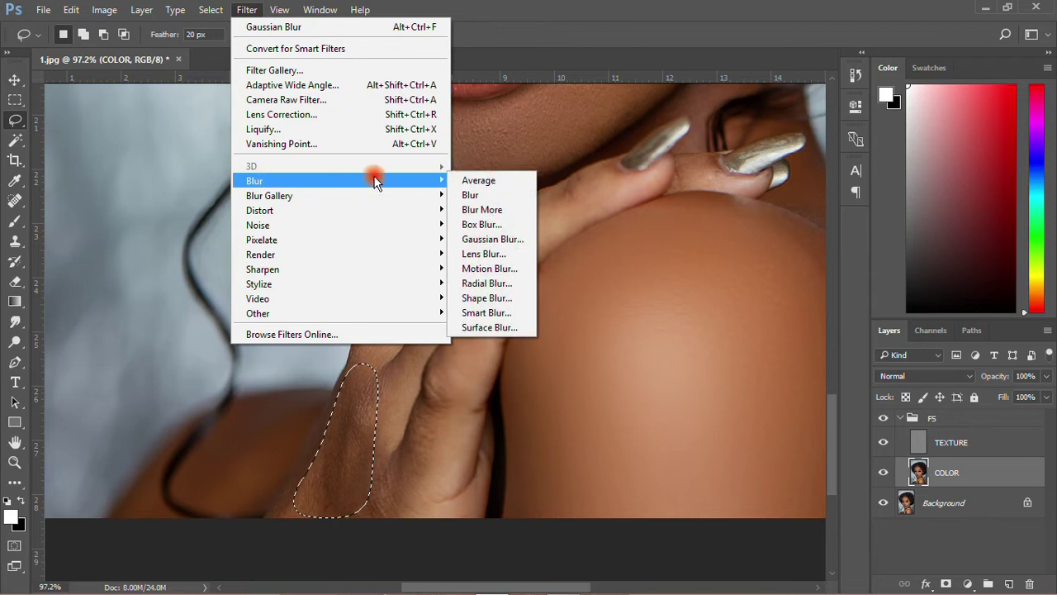
pyautogui.click(487, 239)
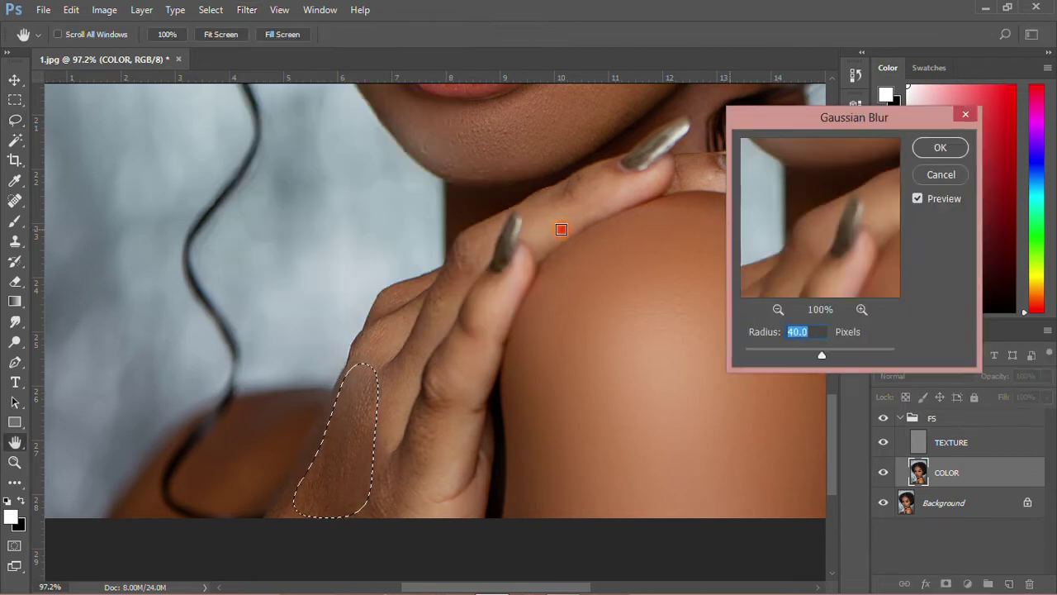
pyautogui.click(937, 148)
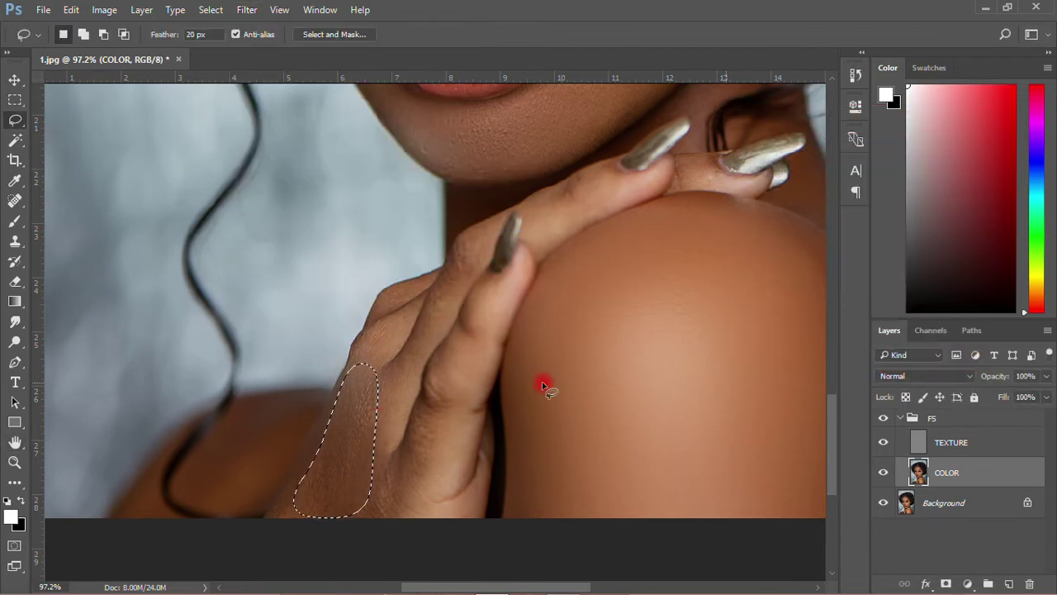
pyautogui.click(211, 9)
pyautogui.click(221, 41)
pyautogui.scroll(-4, 491, 397)
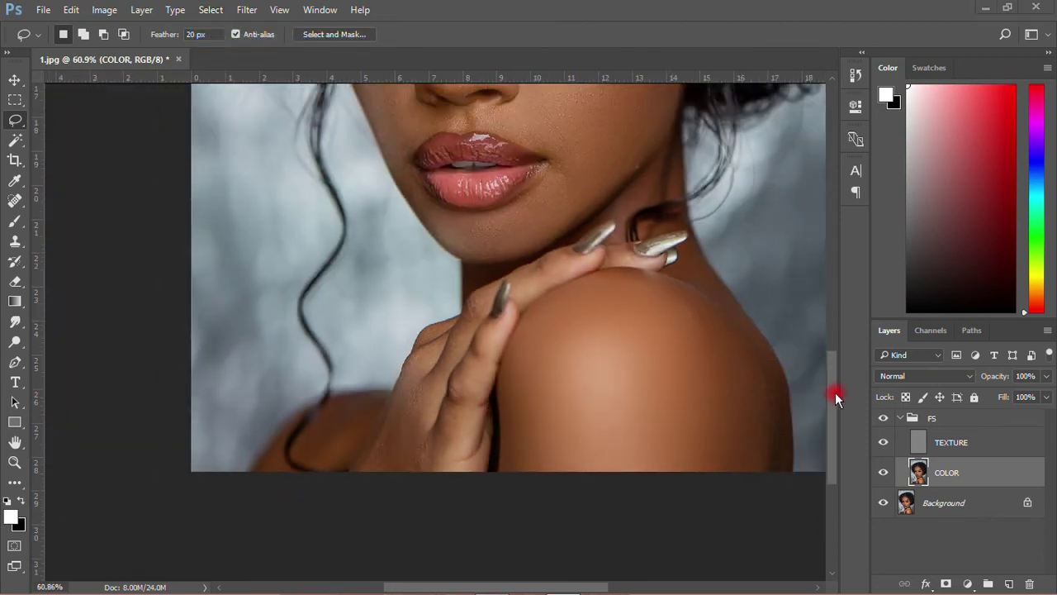
# Switch to the Move tool and collapse the FS group.
pyautogui.scroll(-4, 620, 354)
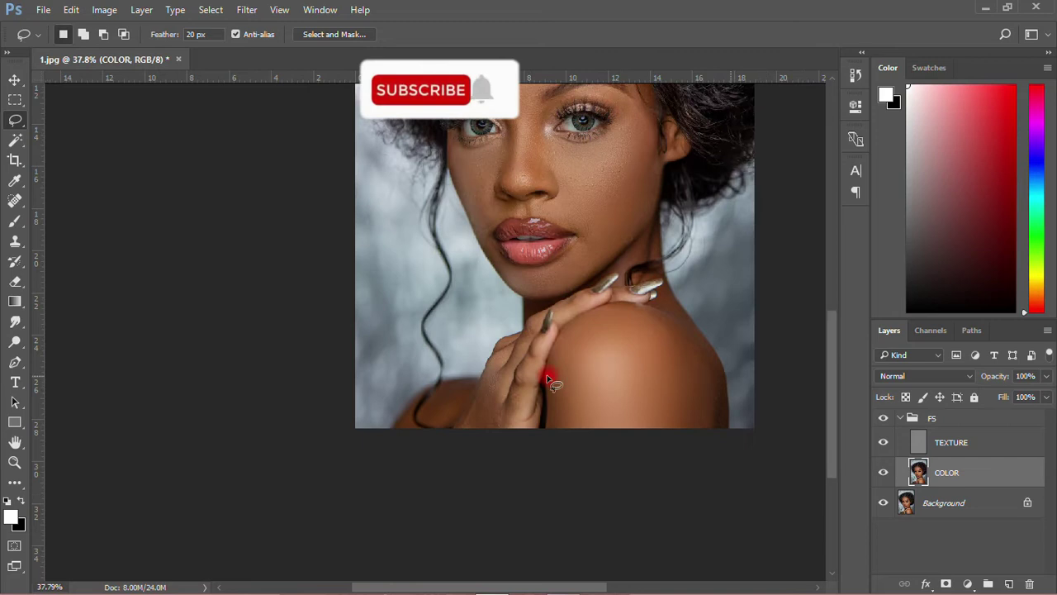
pyautogui.click(16, 80)
pyautogui.moveTo(830, 357); pyautogui.dragTo(828, 304)
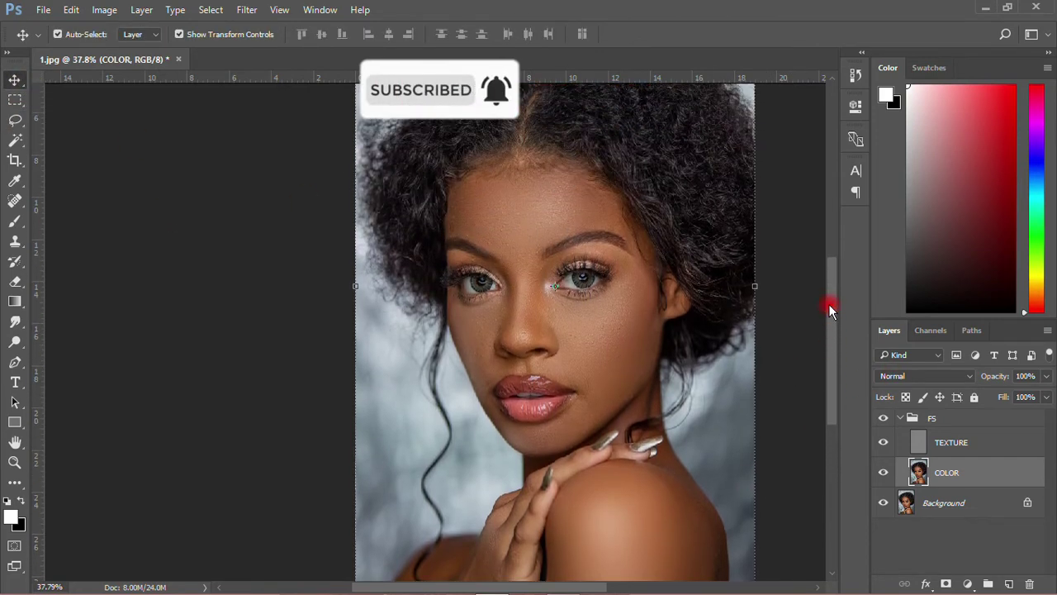
pyautogui.click(966, 478)
pyautogui.keyDown('alt'); pyautogui.scroll(1, 594, 443); pyautogui.keyUp('alt')
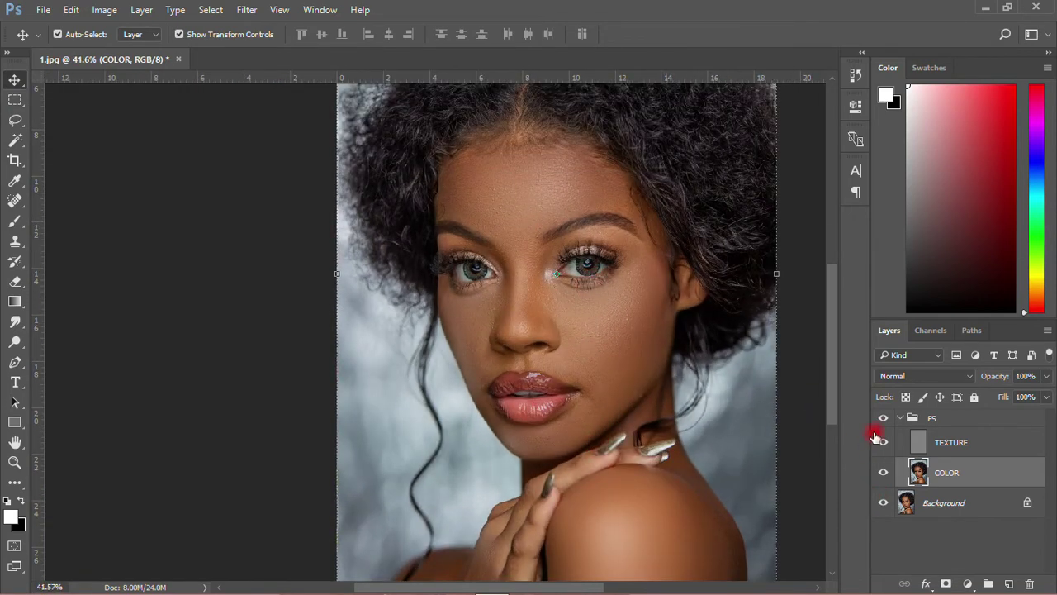
pyautogui.click(905, 421)
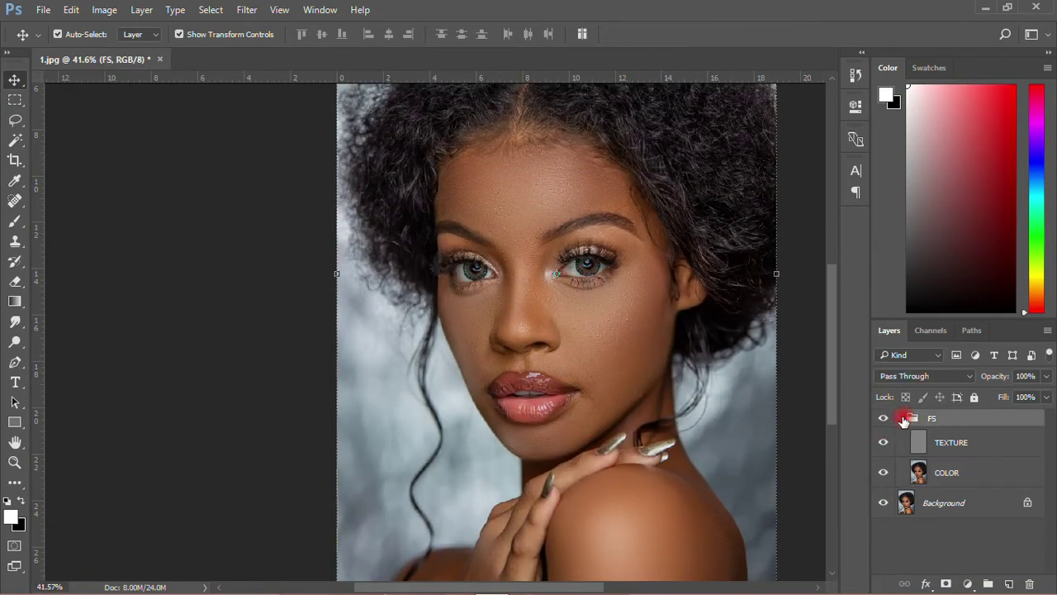
pyautogui.click(901, 418)
# Toggle the FS group's visibility several times to compare the portrait before and after the skin smoothing.
pyautogui.click(883, 420)
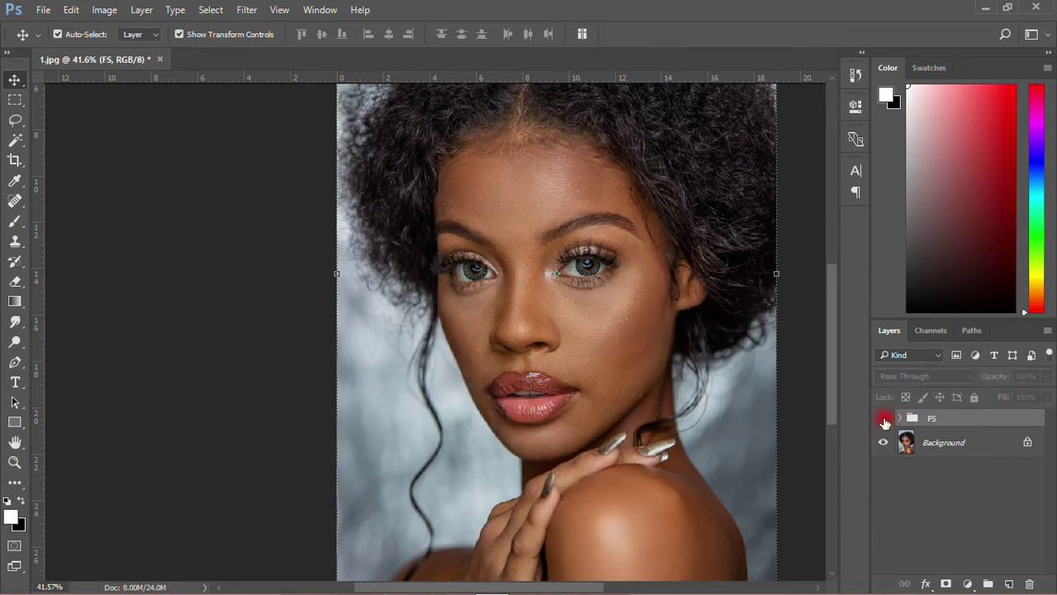
pyautogui.click(883, 420)
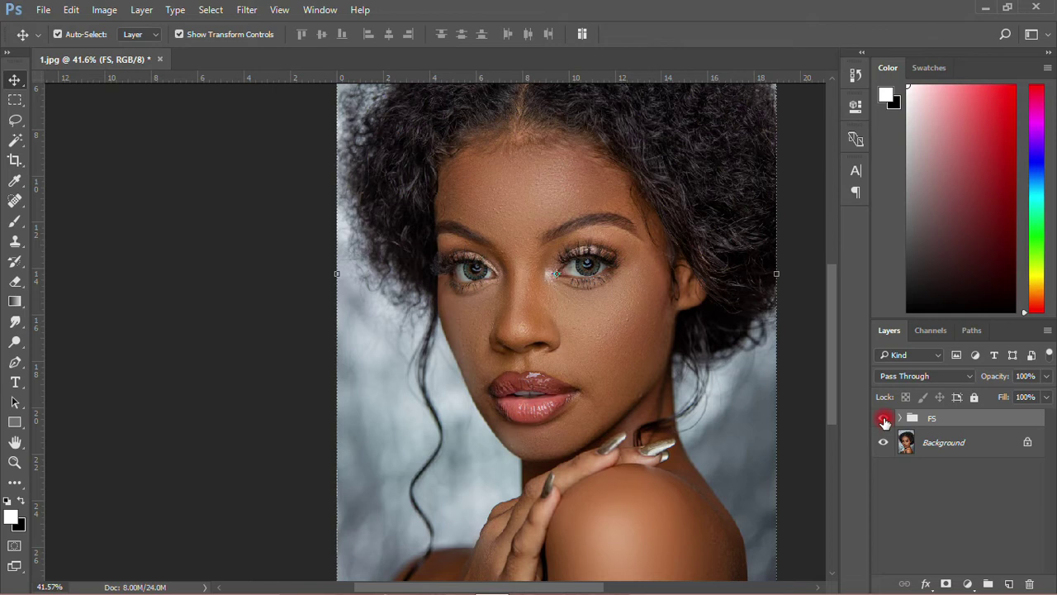
pyautogui.click(883, 420)
pyautogui.click(885, 421)
pyautogui.click(885, 421)
pyautogui.click(885, 422)
# Save the document as a layered Photoshop file named 1 in the RETOUCHING folder with Maximize Compatibility on.
pyautogui.click(37, 14)
pyautogui.click(61, 165)
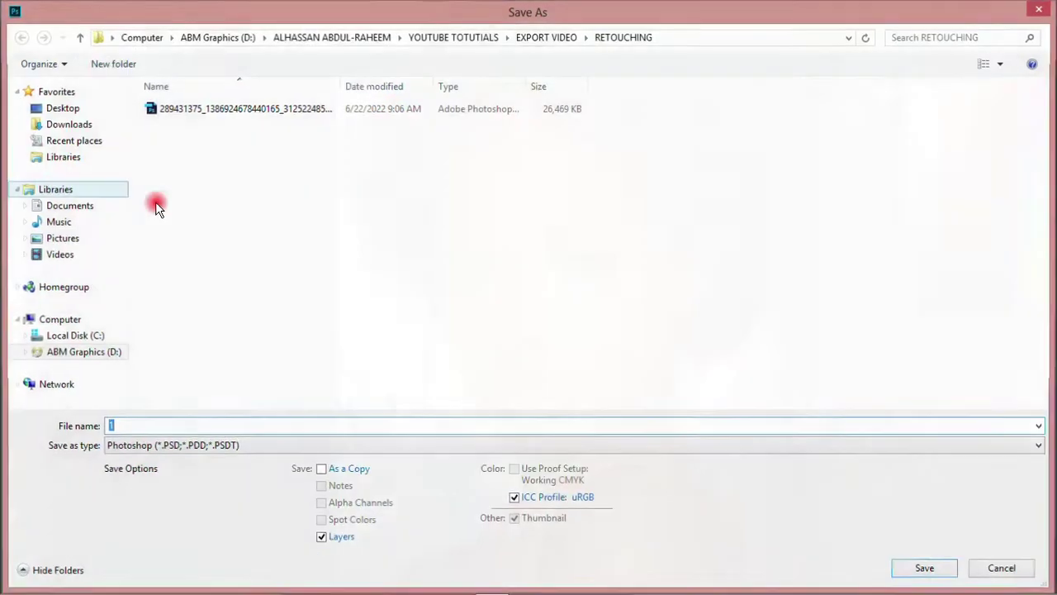
pyautogui.click(919, 569)
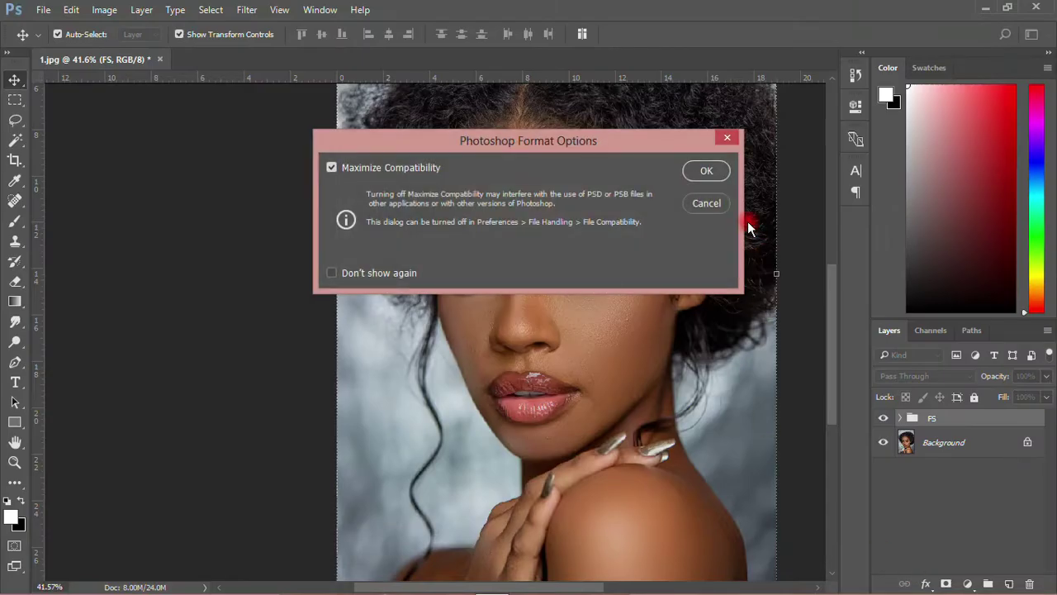
pyautogui.click(700, 171)
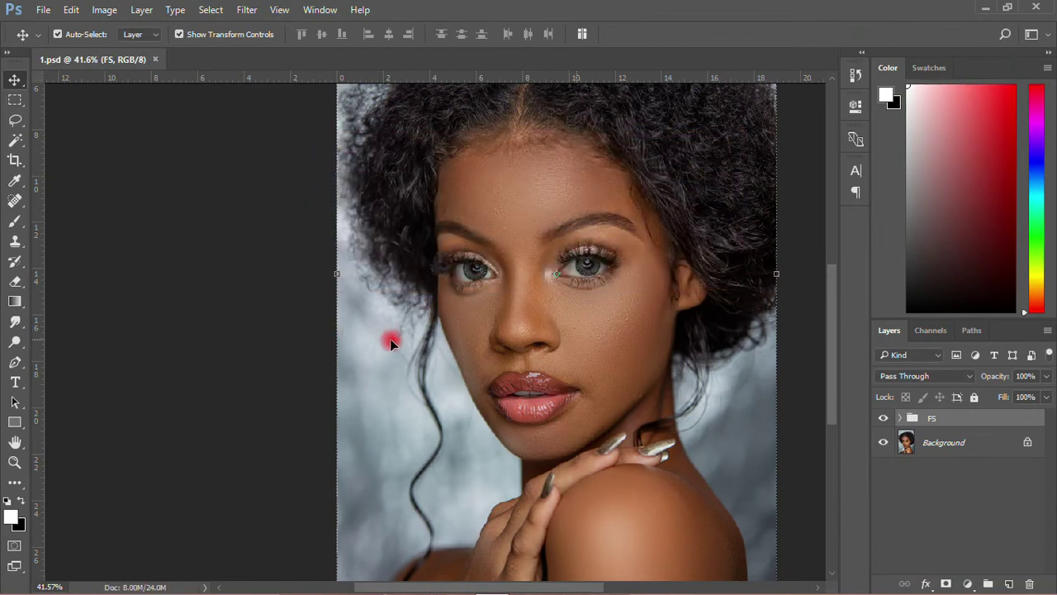
# Examine the skin of the face up close and at full view for remaining texture flaws.
pyautogui.scroll(-2, 380, 341)
pyautogui.scroll(4, 380, 340)
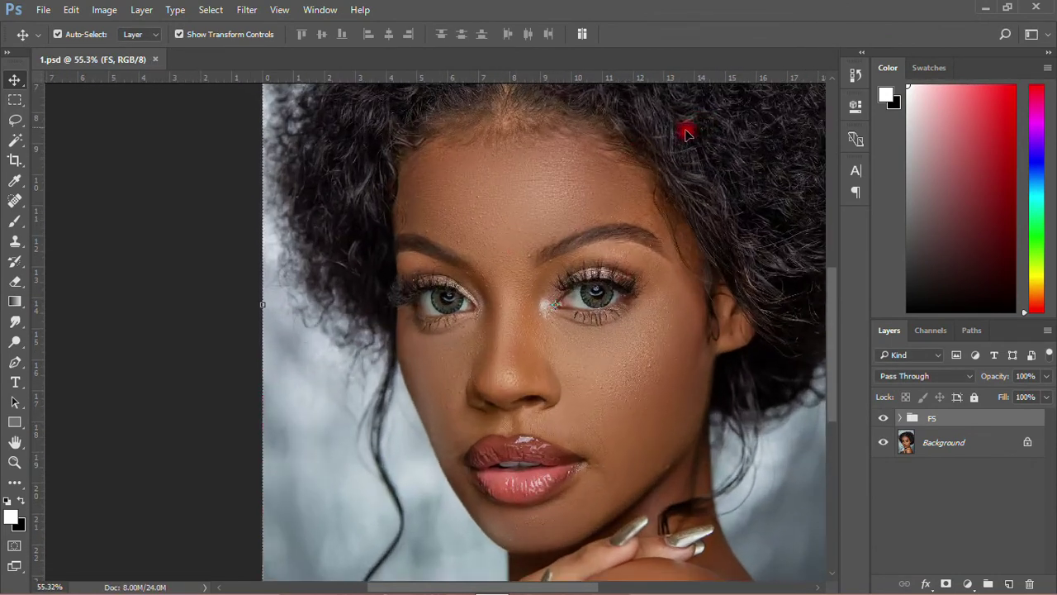
pyautogui.scroll(3, 590, 165)
pyautogui.scroll(-4, 444, 206)
pyautogui.scroll(4, 539, 233)
pyautogui.scroll(2, 539, 230)
pyautogui.scroll(2, 238, 189)
pyautogui.scroll(2, 733, 269)
pyautogui.scroll(-6, 733, 270)
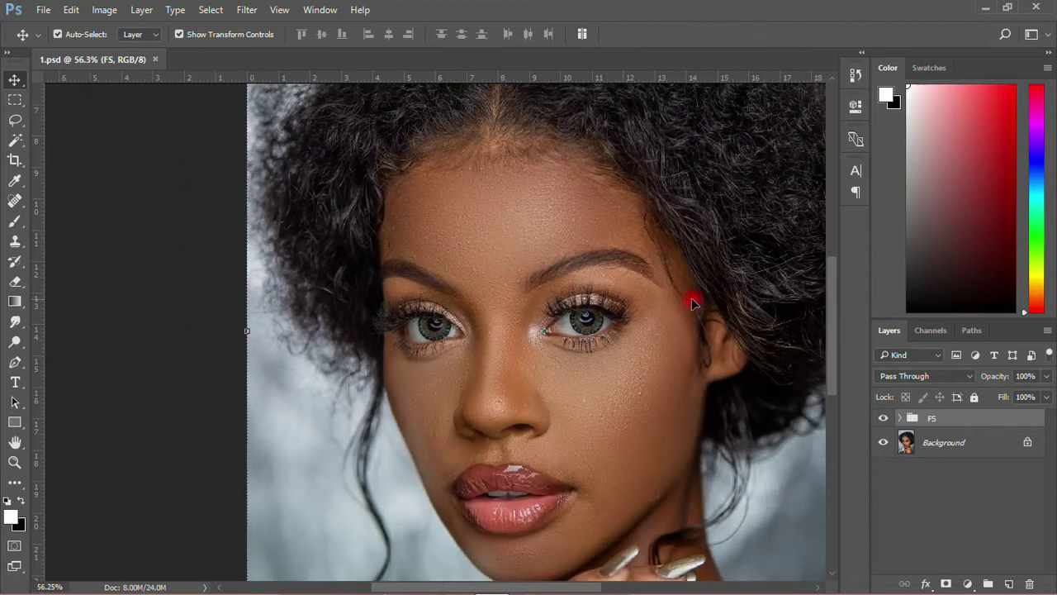
# Expand the FS group, select the TEXTURE layer and choose the Clone Stamp tool for work on the forehead.
pyautogui.click(899, 418)
pyautogui.click(900, 418)
pyautogui.click(899, 418)
pyautogui.click(944, 444)
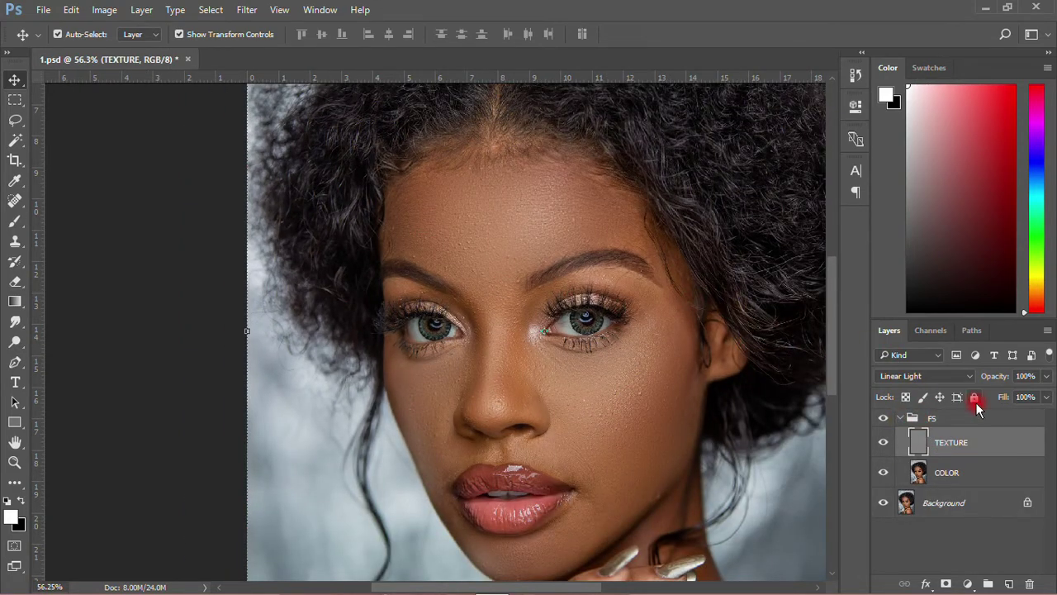
pyautogui.scroll(4, 544, 188)
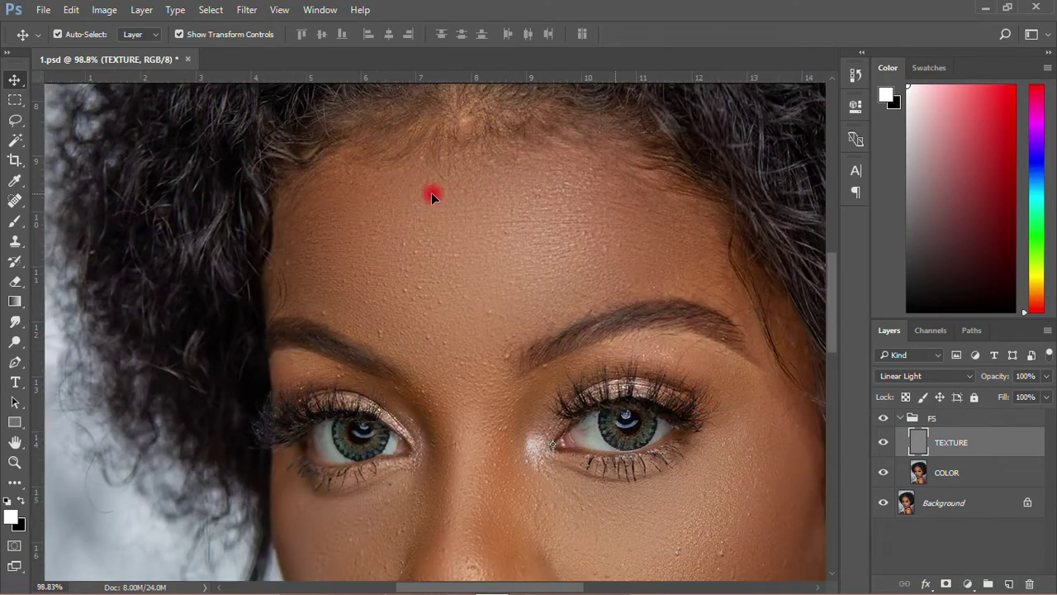
pyautogui.scroll(1, 438, 195)
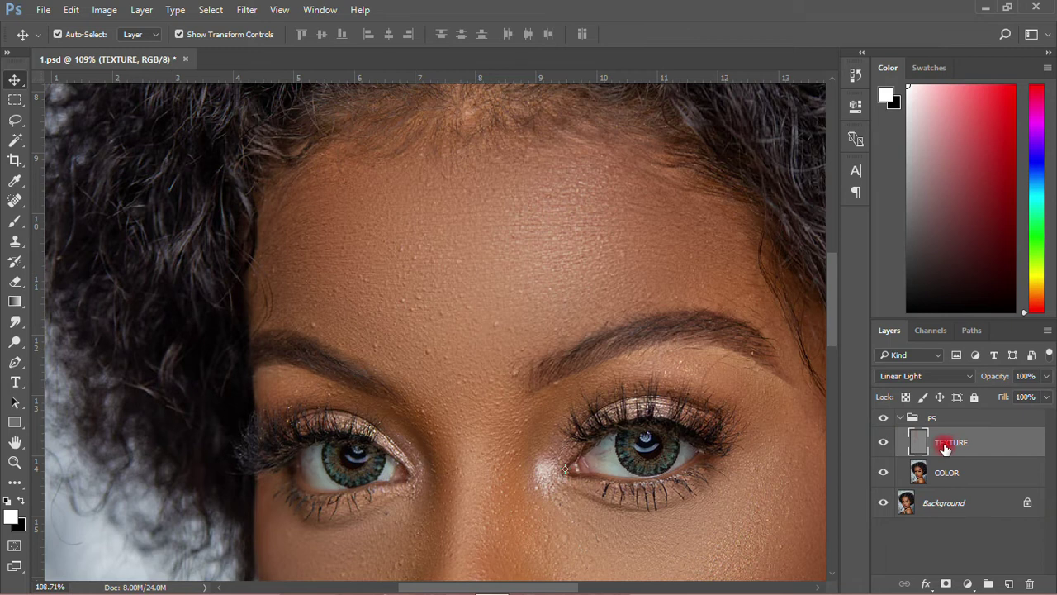
pyautogui.click(14, 241)
pyautogui.moveTo(16, 245); pyautogui.dragTo(104, 247)
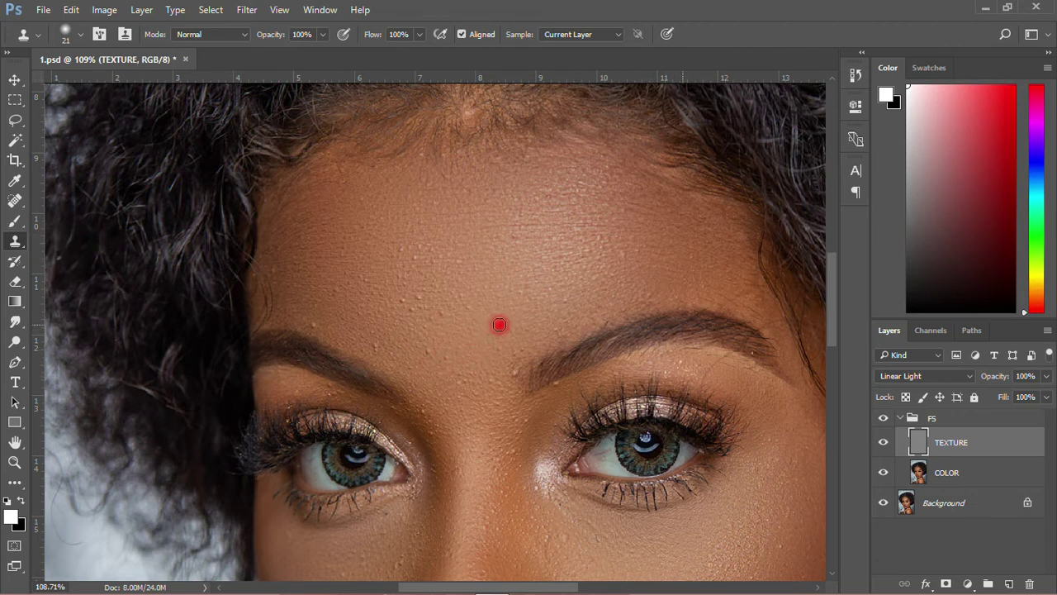
# Clone clean skin texture over the bumps on the forehead and between the eyebrows with a 21-pixel brush.
pyautogui.moveTo(500, 324)
pyautogui.mouseDown()
pyautogui.moveTo(465, 333)
pyautogui.moveTo(479, 340)
pyautogui.mouseUp()
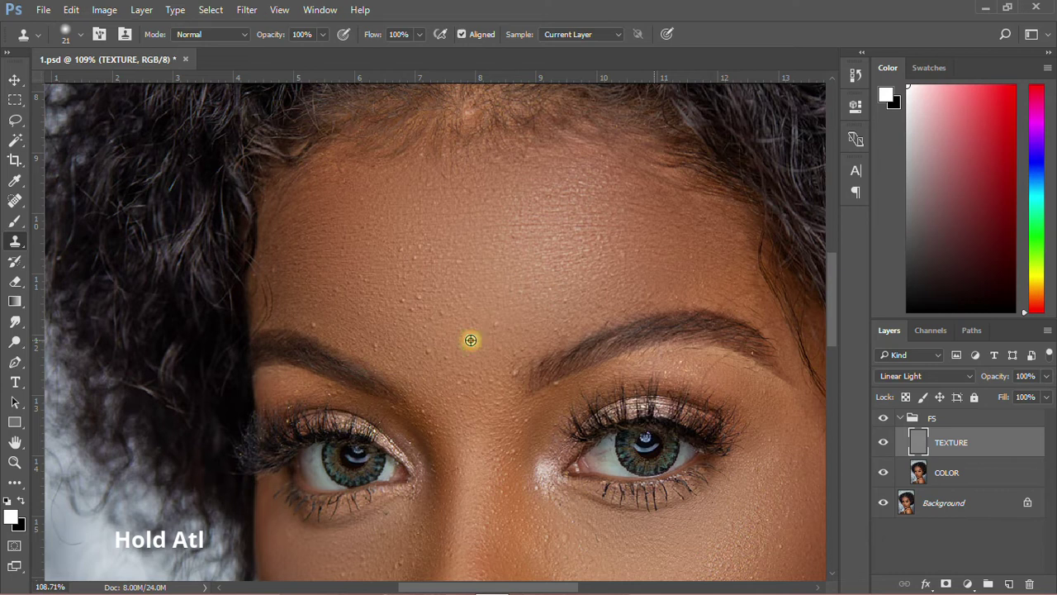
pyautogui.moveTo(470, 340); pyautogui.dragTo(494, 324)
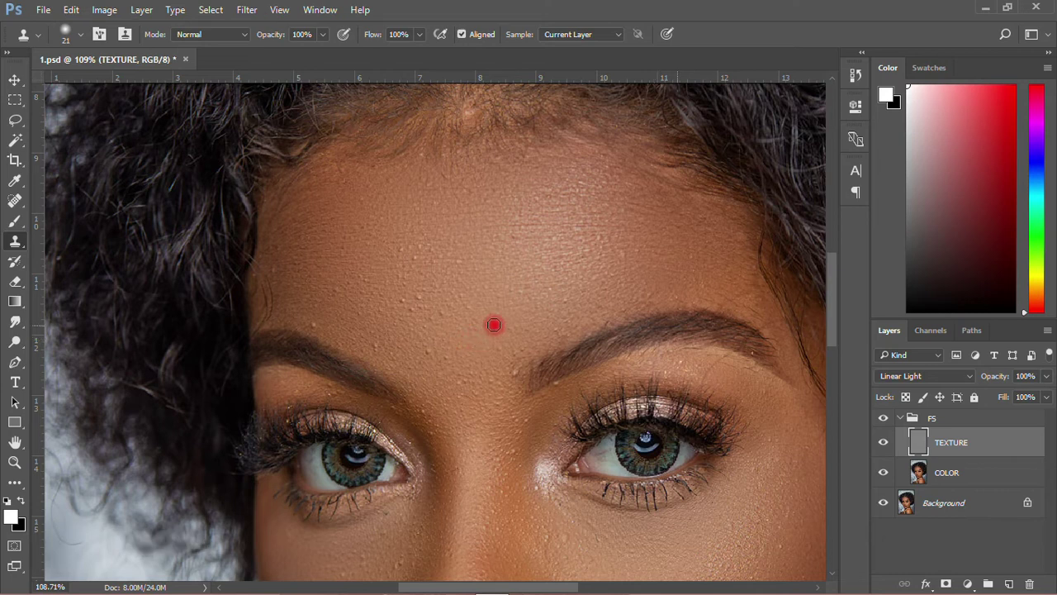
pyautogui.moveTo(496, 376)
pyautogui.mouseDown()
pyautogui.moveTo(486, 440)
pyautogui.moveTo(514, 403)
pyautogui.moveTo(515, 374)
pyautogui.mouseUp()
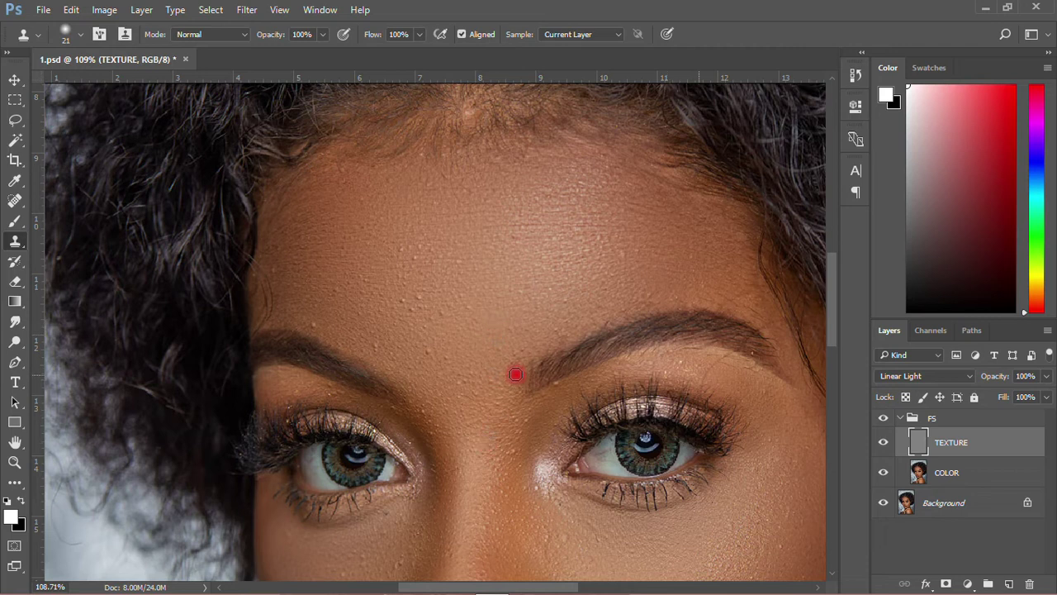
pyautogui.moveTo(494, 439)
pyautogui.mouseDown()
pyautogui.moveTo(432, 351)
pyautogui.moveTo(448, 458)
pyautogui.moveTo(438, 317)
pyautogui.moveTo(421, 295)
pyautogui.moveTo(418, 252)
pyautogui.moveTo(394, 247)
pyautogui.mouseUp()
pyautogui.moveTo(401, 291); pyautogui.dragTo(401, 305)
pyautogui.moveTo(373, 351)
pyautogui.mouseDown()
pyautogui.moveTo(367, 372)
pyautogui.moveTo(311, 324)
pyautogui.mouseUp()
pyautogui.moveTo(444, 331); pyautogui.dragTo(425, 288)
pyautogui.moveTo(582, 301); pyautogui.dragTo(581, 299)
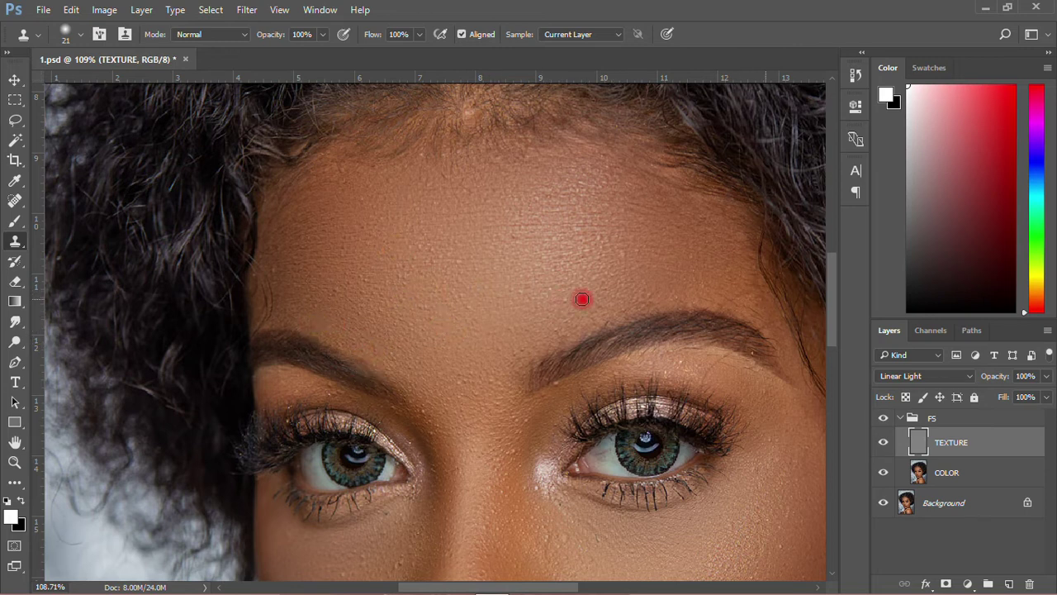
# Clone smooth texture over the bumps on the upper nose bridge and beside the inner end of the far eyebrow.
pyautogui.moveTo(513, 247)
pyautogui.mouseDown()
pyautogui.moveTo(503, 223)
pyautogui.moveTo(512, 239)
pyautogui.moveTo(561, 203)
pyautogui.moveTo(552, 200)
pyautogui.moveTo(505, 316)
pyautogui.moveTo(499, 385)
pyautogui.moveTo(486, 377)
pyautogui.moveTo(473, 394)
pyautogui.moveTo(465, 379)
pyautogui.moveTo(460, 400)
pyautogui.moveTo(486, 465)
pyautogui.mouseUp()
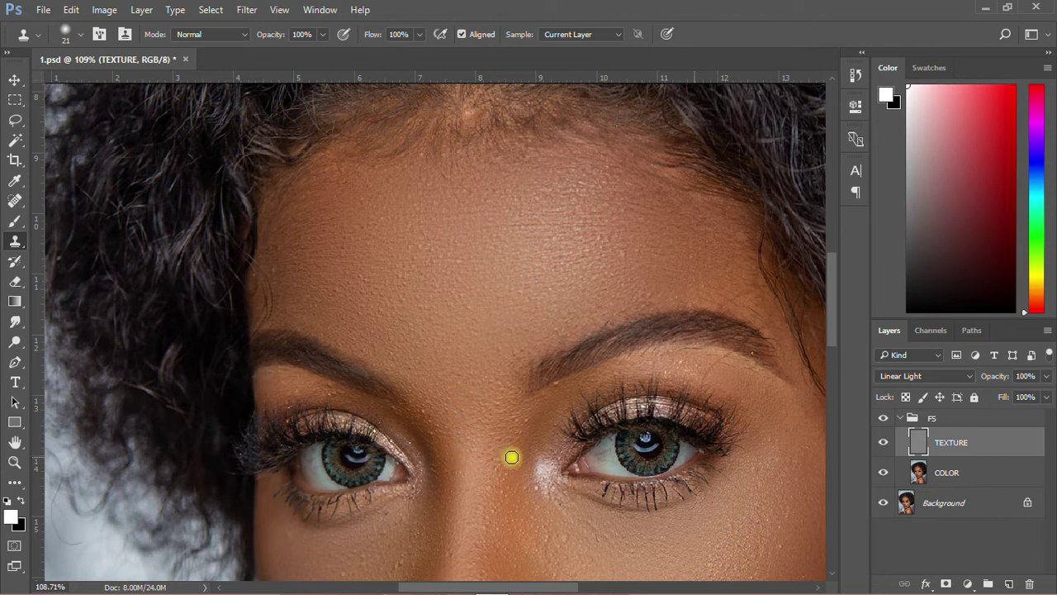
pyautogui.moveTo(517, 471)
pyautogui.mouseDown()
pyautogui.moveTo(517, 489)
pyautogui.moveTo(542, 482)
pyautogui.moveTo(524, 501)
pyautogui.mouseUp()
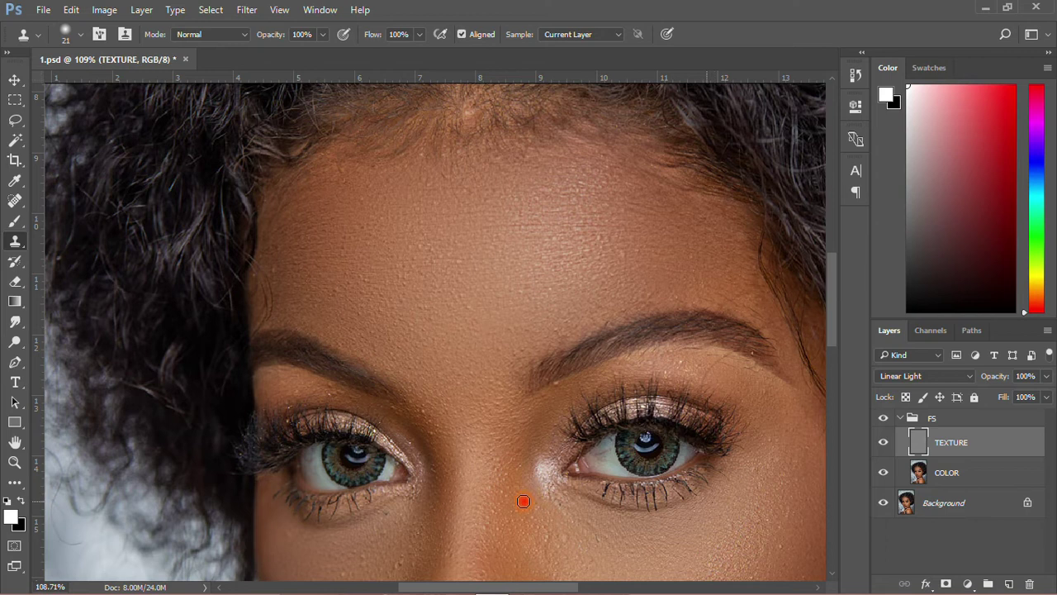
pyautogui.moveTo(484, 470)
pyautogui.mouseDown()
pyautogui.moveTo(419, 415)
pyautogui.moveTo(432, 443)
pyautogui.moveTo(428, 426)
pyautogui.mouseUp()
pyautogui.moveTo(426, 408)
pyautogui.mouseDown()
pyautogui.moveTo(419, 354)
pyautogui.moveTo(395, 331)
pyautogui.moveTo(490, 289)
pyautogui.moveTo(451, 281)
pyautogui.moveTo(465, 259)
pyautogui.moveTo(432, 261)
pyautogui.moveTo(412, 249)
pyautogui.moveTo(430, 268)
pyautogui.moveTo(440, 328)
pyautogui.mouseUp()
# Sample clean skin below the near eye and clone it over the larger bumps on the outer cheek toward the ear.
pyautogui.keyDown('alt'); pyautogui.scroll(-2, 440, 327); pyautogui.keyUp('alt')
pyautogui.keyDown('alt'); pyautogui.scroll(-3, 439, 327); pyautogui.keyUp('alt')
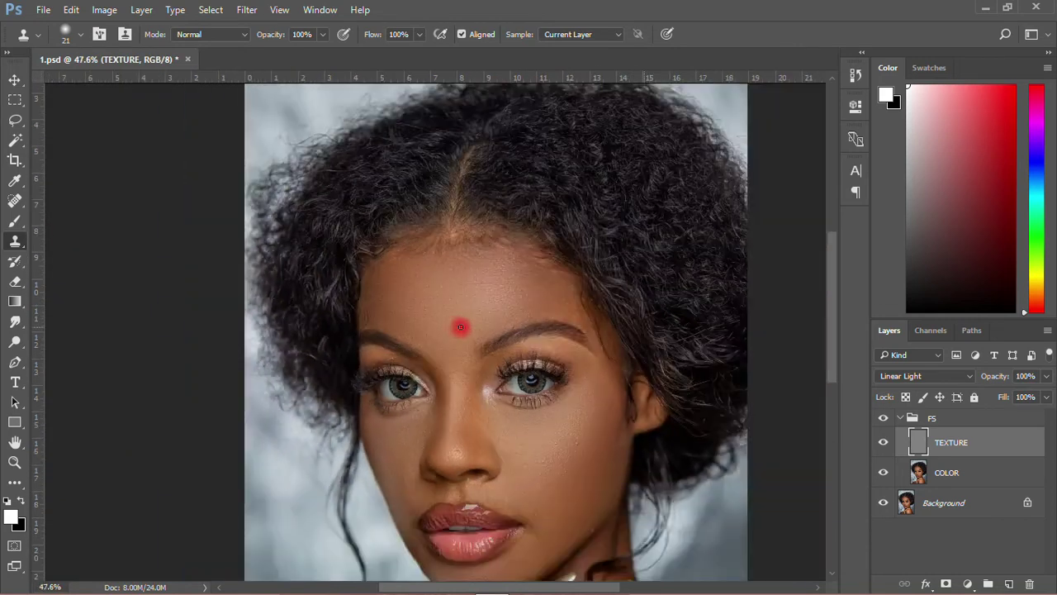
pyautogui.keyDown('alt'); pyautogui.scroll(6, 519, 366); pyautogui.keyUp('alt')
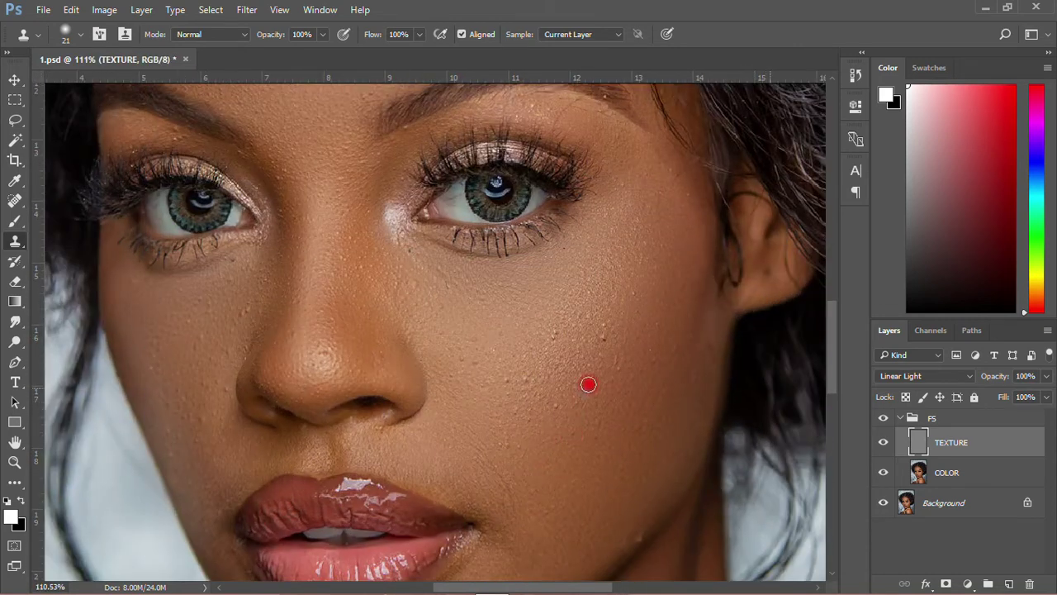
pyautogui.scroll(2, 587, 385)
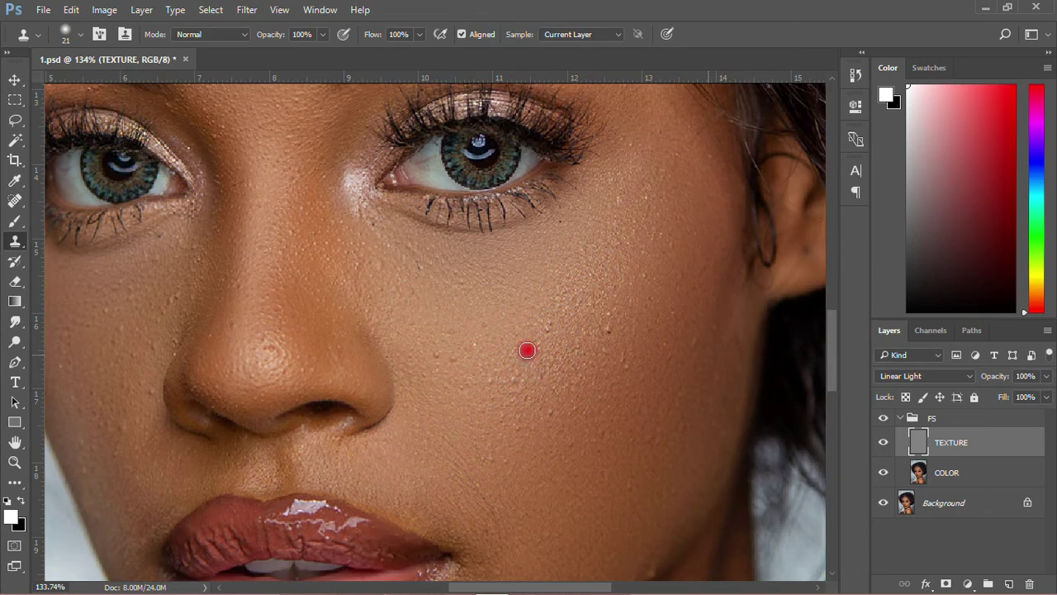
pyautogui.keyDown('alt'); pyautogui.click(510, 328); pyautogui.keyUp('alt')
pyautogui.moveTo(552, 330); pyautogui.dragTo(555, 323)
pyautogui.click(550, 333)
pyautogui.click(617, 333)
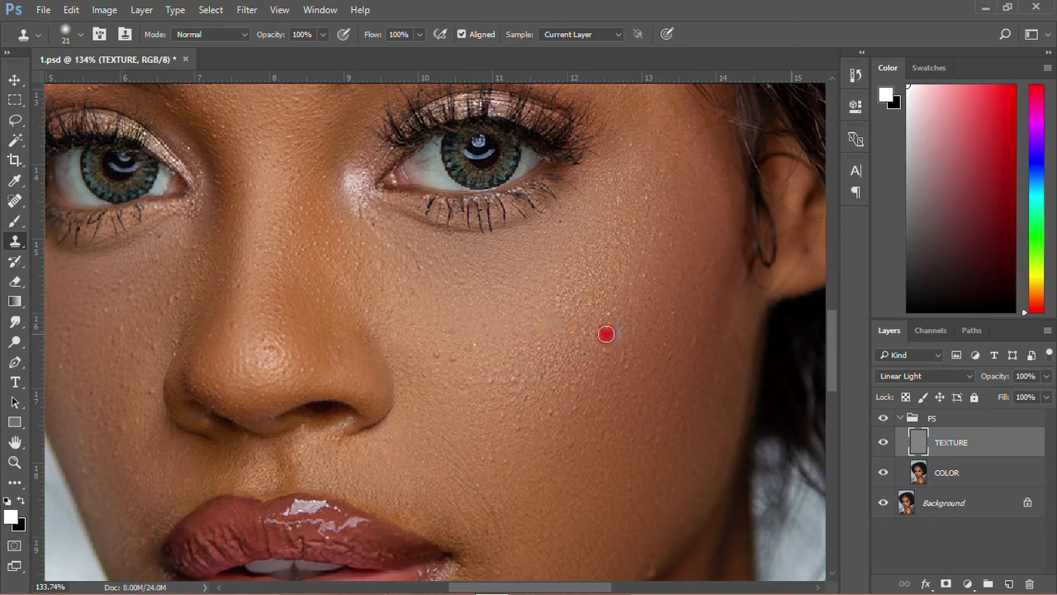
pyautogui.click(609, 335)
pyautogui.click(545, 401)
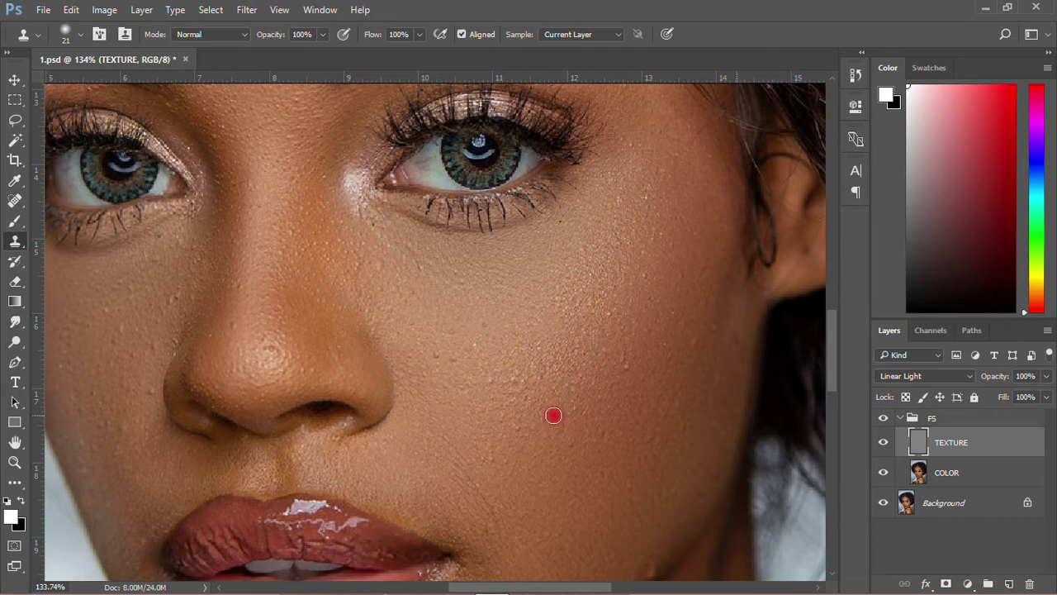
# Clone clean texture over the bumps beside the nostril and across the middle of the near cheek.
pyautogui.click(448, 358)
pyautogui.click(401, 356)
pyautogui.click(420, 356)
pyautogui.click(524, 428)
pyautogui.click(492, 463)
pyautogui.click(477, 354)
pyautogui.click(488, 388)
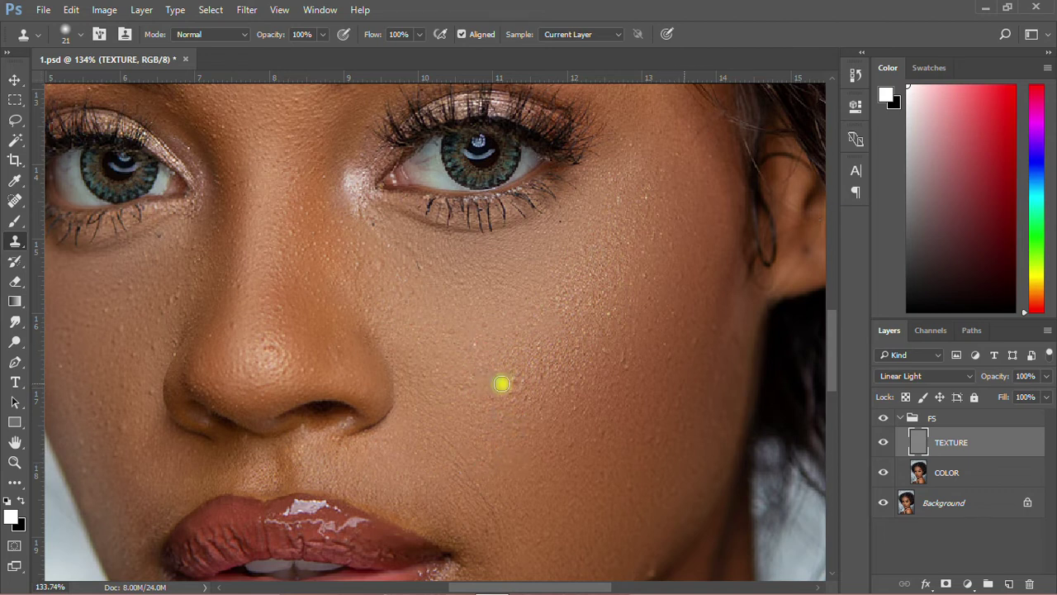
pyautogui.moveTo(537, 378)
pyautogui.mouseDown()
pyautogui.moveTo(638, 372)
pyautogui.moveTo(625, 366)
pyautogui.mouseUp()
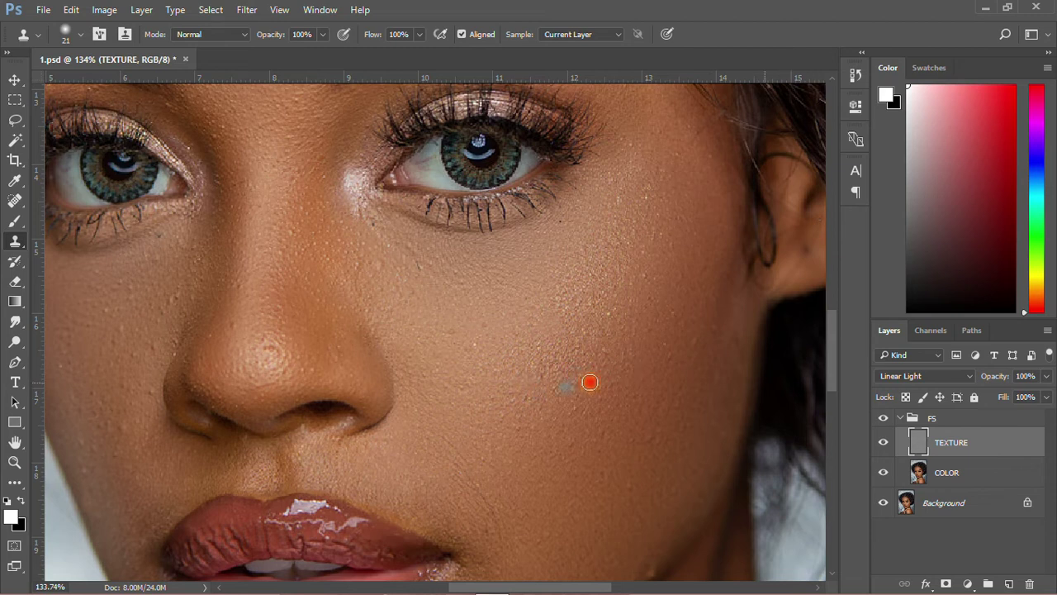
# Clone clean texture over the bumps on the far cheek, from below the eye down beside the nose.
pyautogui.scroll(-3, 590, 382)
pyautogui.scroll(3, 248, 363)
pyautogui.scroll(2, 249, 363)
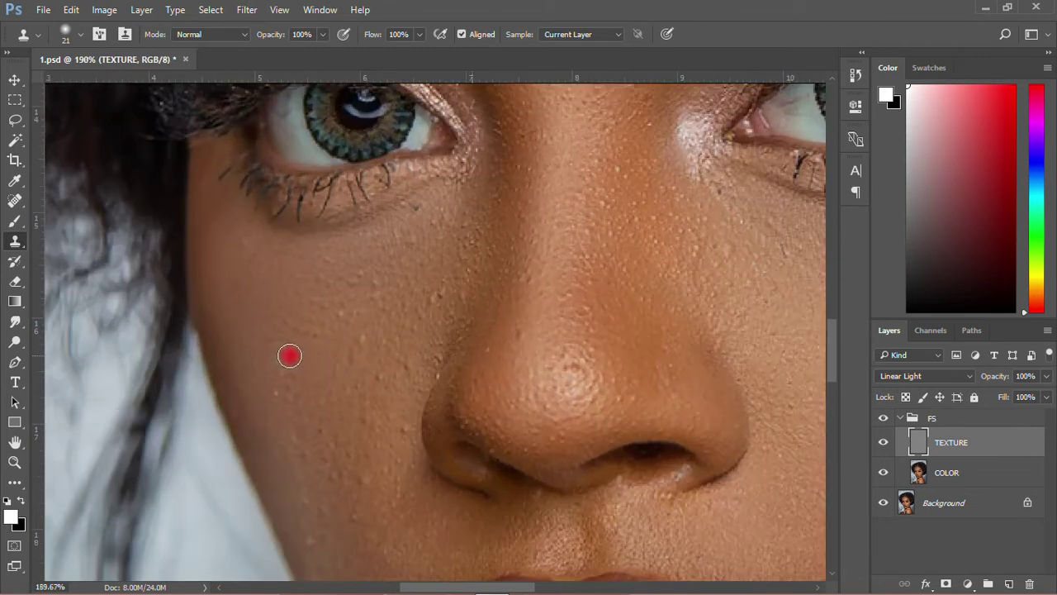
pyautogui.moveTo(358, 369); pyautogui.dragTo(347, 369)
pyautogui.click(345, 351)
pyautogui.click(391, 439)
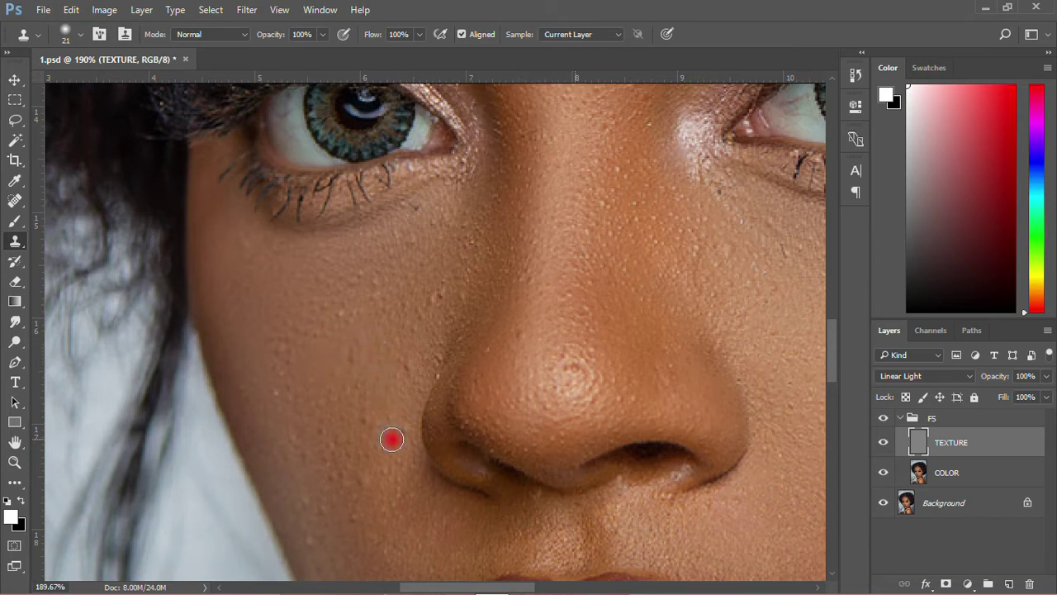
pyautogui.moveTo(373, 464); pyautogui.dragTo(355, 518)
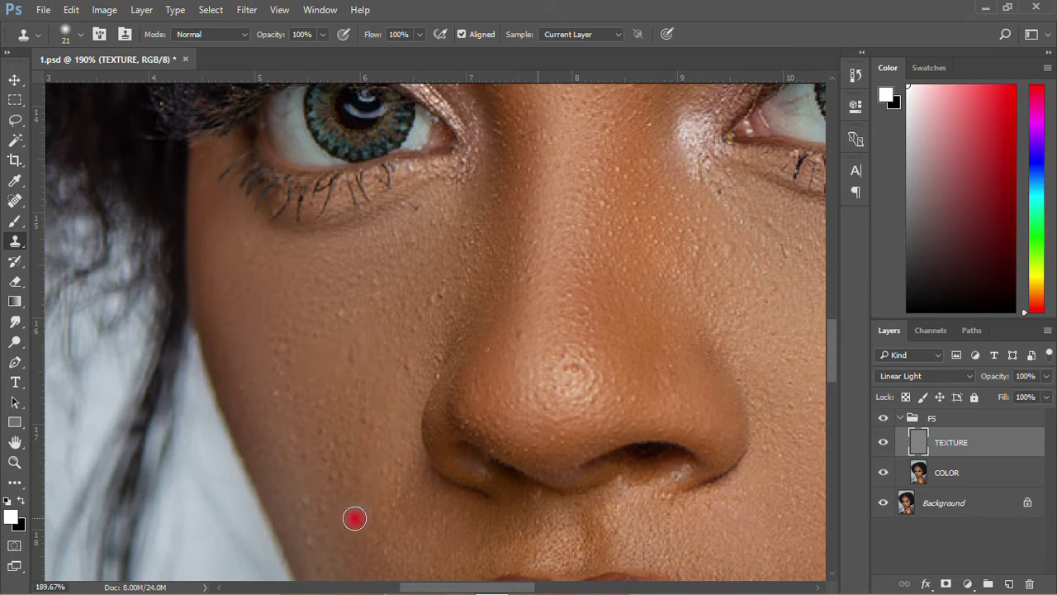
pyautogui.moveTo(408, 319)
pyautogui.mouseDown()
pyautogui.moveTo(422, 325)
pyautogui.moveTo(435, 299)
pyautogui.mouseUp()
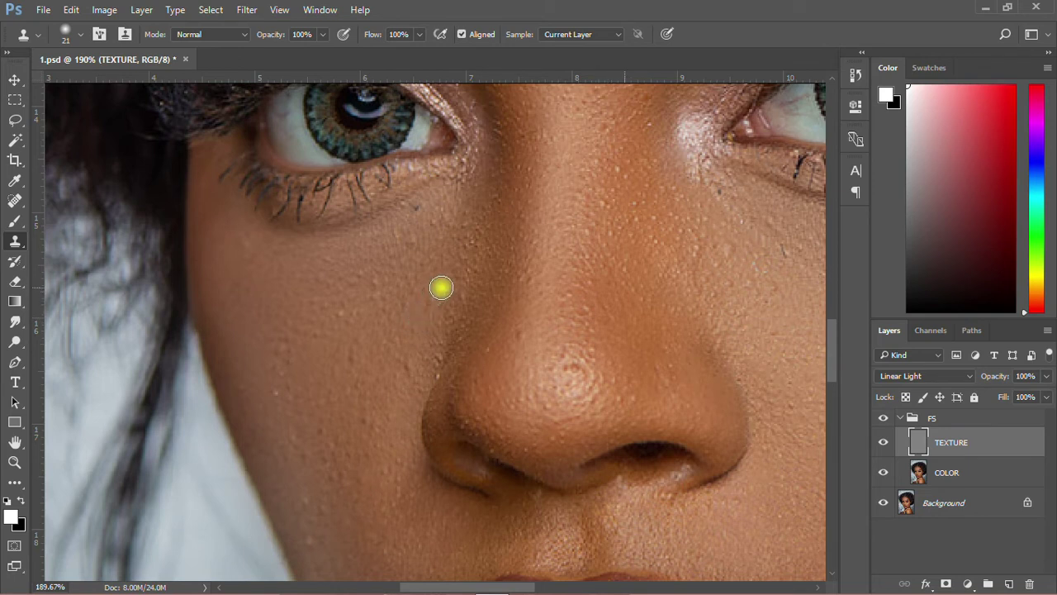
pyautogui.moveTo(404, 372)
pyautogui.mouseDown()
pyautogui.moveTo(336, 317)
pyautogui.moveTo(364, 264)
pyautogui.moveTo(385, 292)
pyautogui.moveTo(381, 285)
pyautogui.moveTo(347, 422)
pyautogui.mouseUp()
pyautogui.scroll(-5, 347, 422)
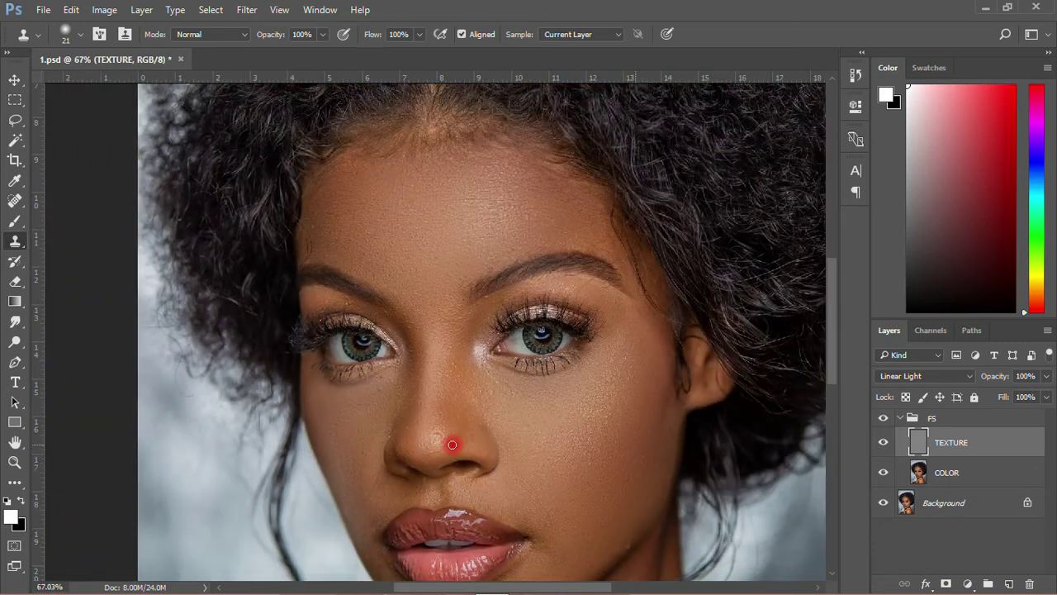
pyautogui.scroll(-3, 451, 445)
pyautogui.scroll(5, 427, 415)
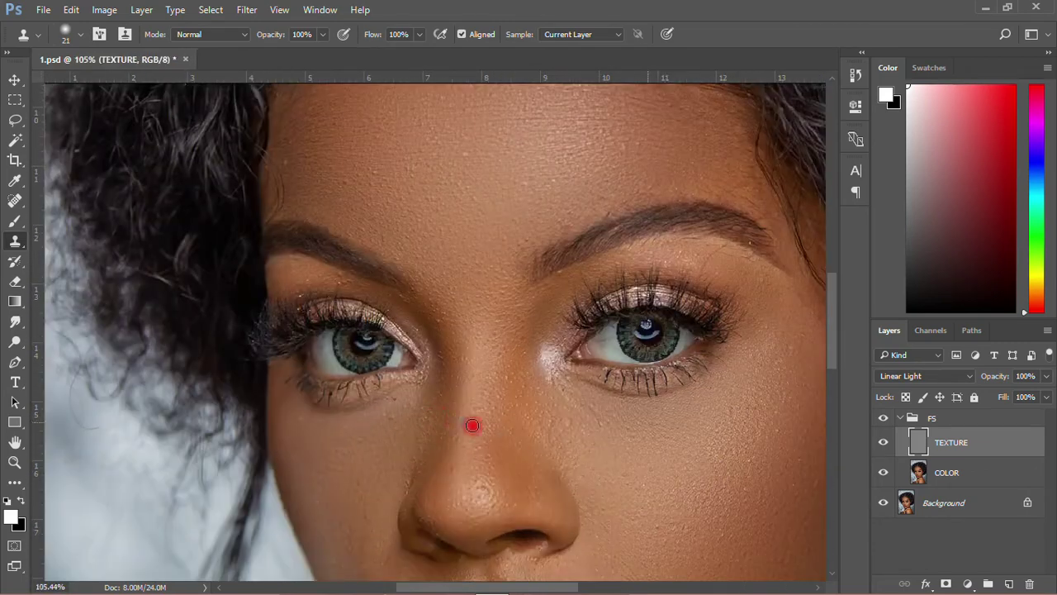
pyautogui.scroll(3, 471, 425)
pyautogui.scroll(-5, 540, 397)
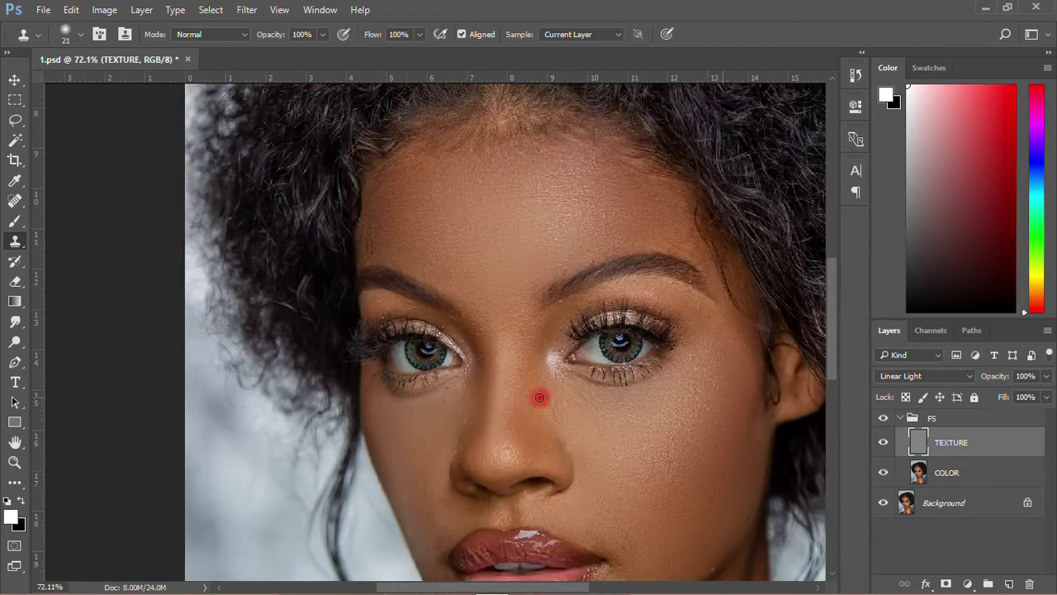
# Switch from the Clone Stamp to the Move tool and save the retouched document.
pyautogui.scroll(-3, 540, 397)
pyautogui.scroll(-1, 388, 382)
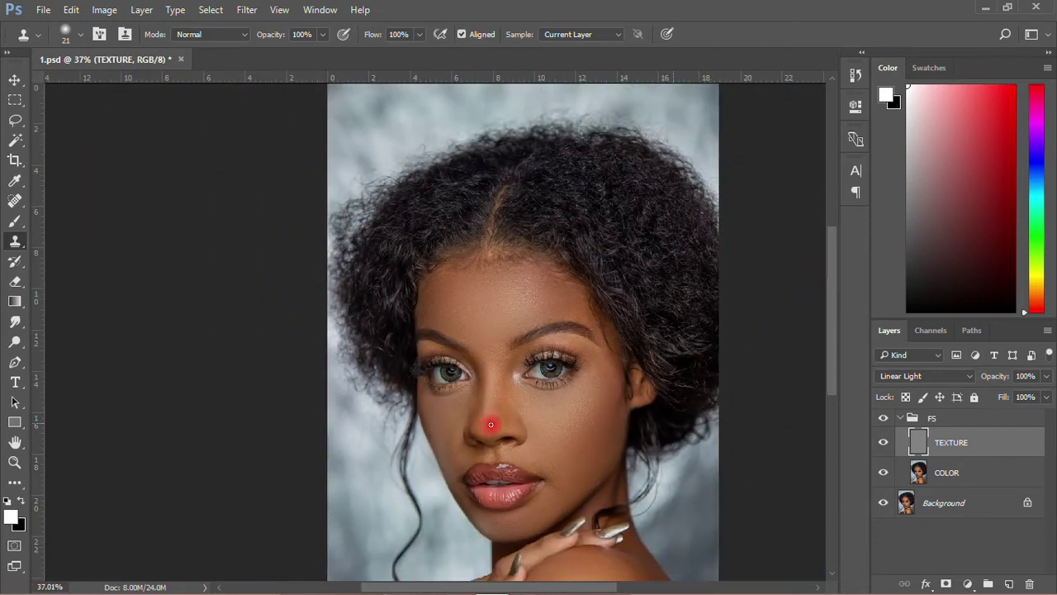
pyautogui.click(15, 78)
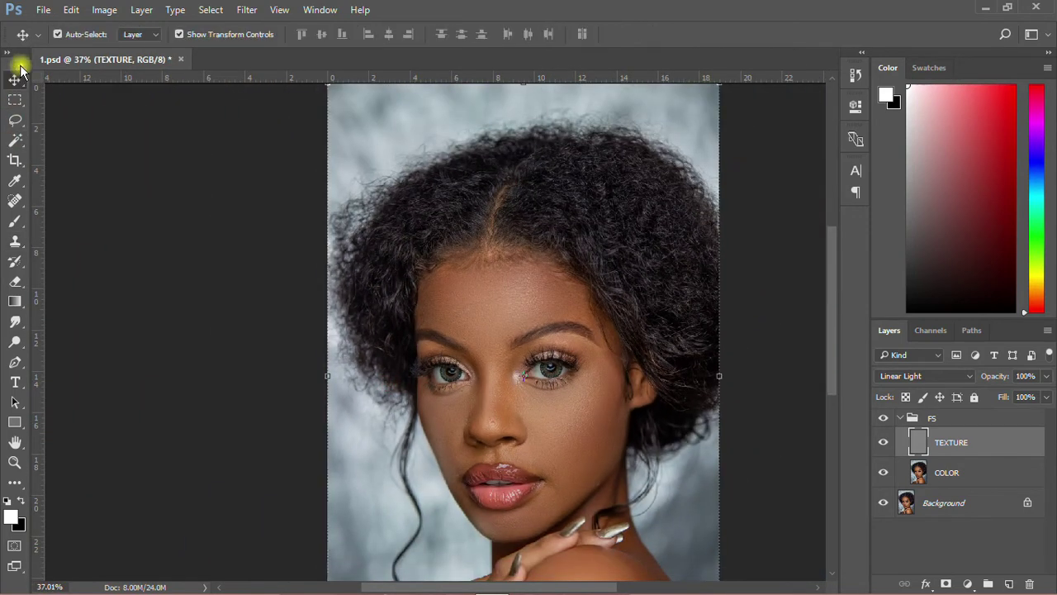
pyautogui.click(41, 11)
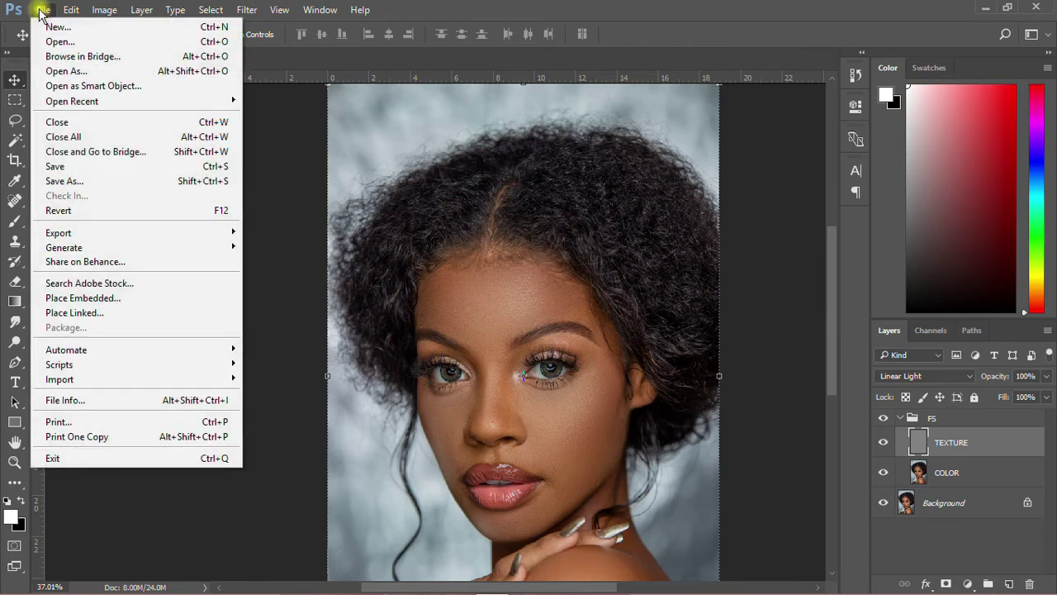
pyautogui.click(50, 165)
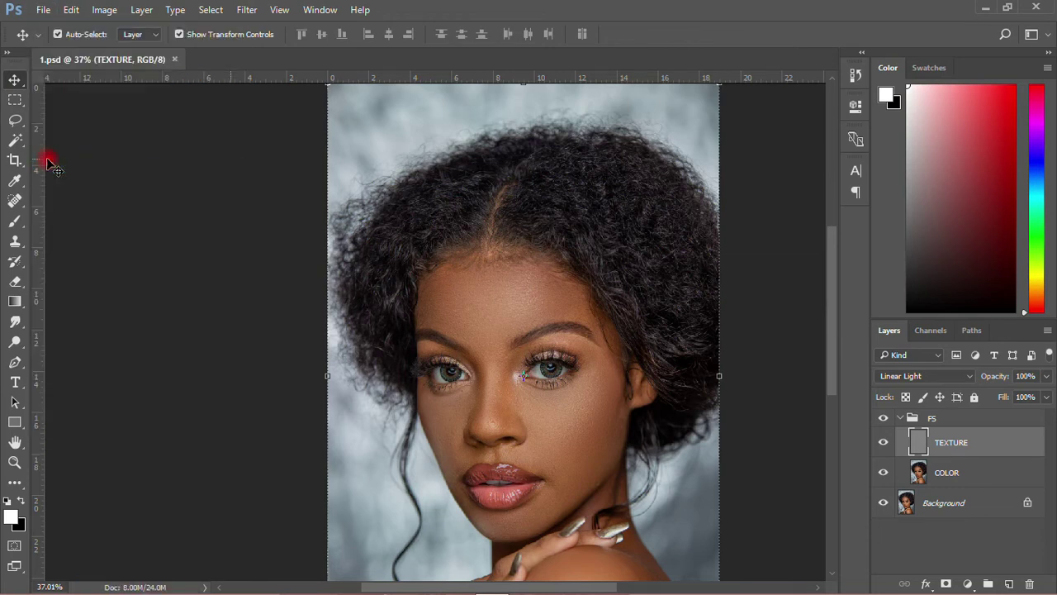
# Examine the retouched skin on the forehead, nose and cheeks, both close up and across the whole portrait.
pyautogui.scroll(-2, 554, 256)
pyautogui.scroll(5, 545, 272)
pyautogui.scroll(1, 611, 335)
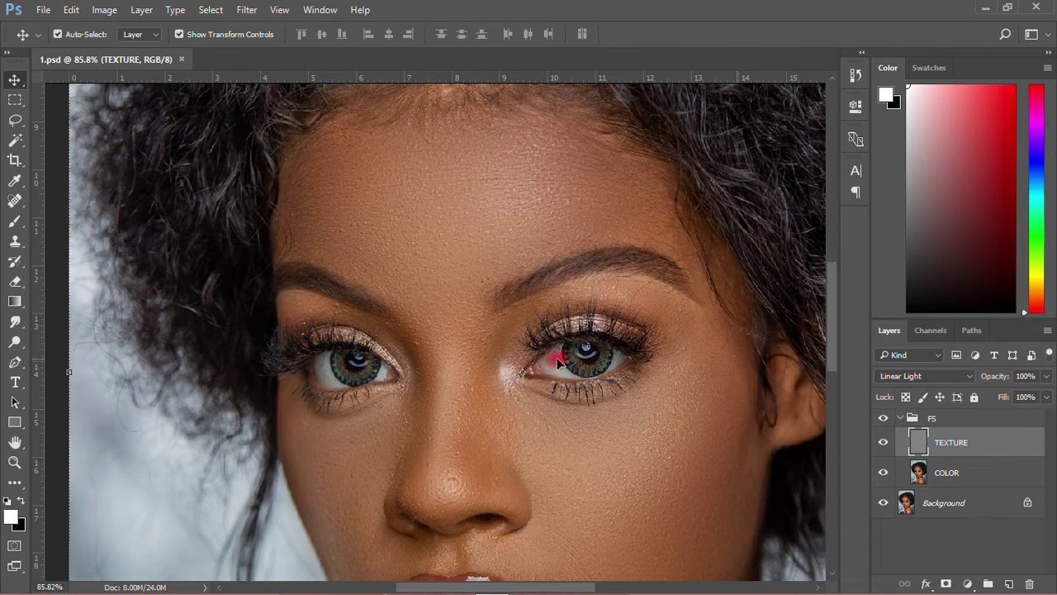
pyautogui.scroll(-2, 450, 356)
pyautogui.scroll(-1, 450, 357)
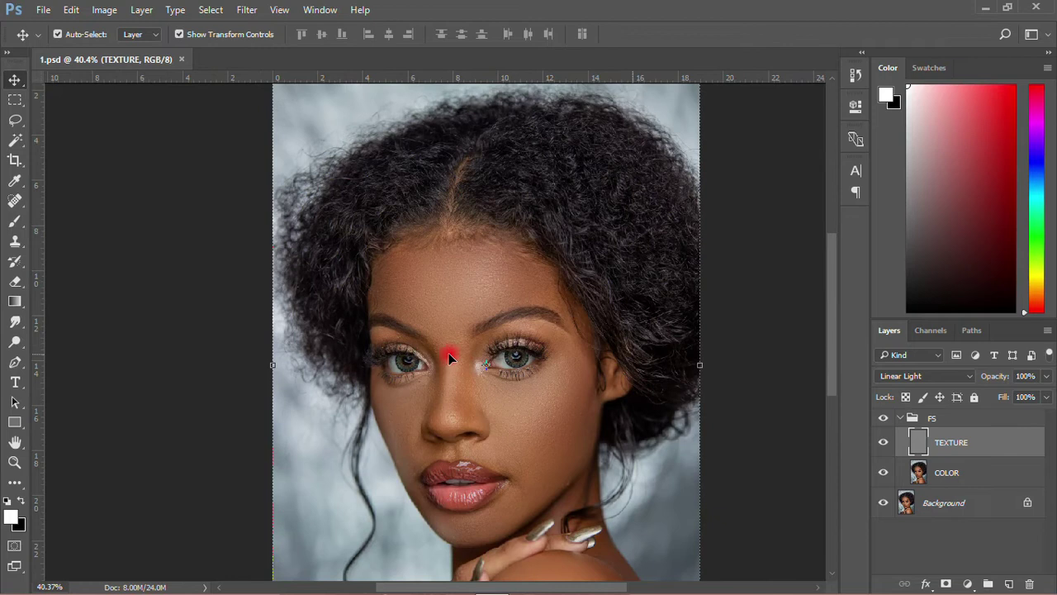
pyautogui.scroll(2, 452, 487)
pyautogui.scroll(2, 453, 486)
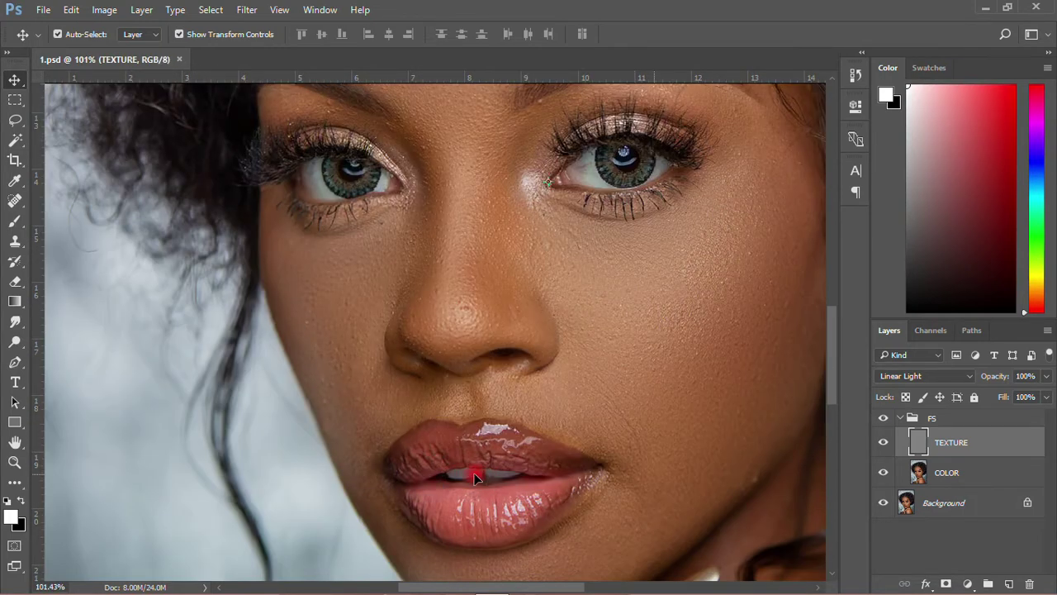
pyautogui.scroll(-2, 490, 459)
pyautogui.scroll(-2, 490, 458)
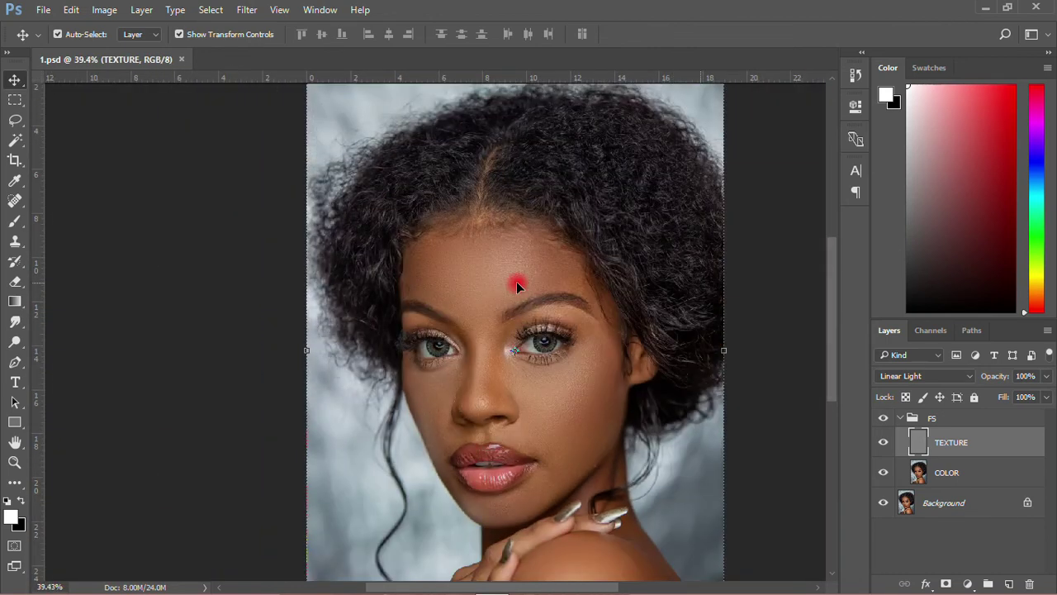
pyautogui.scroll(2, 549, 393)
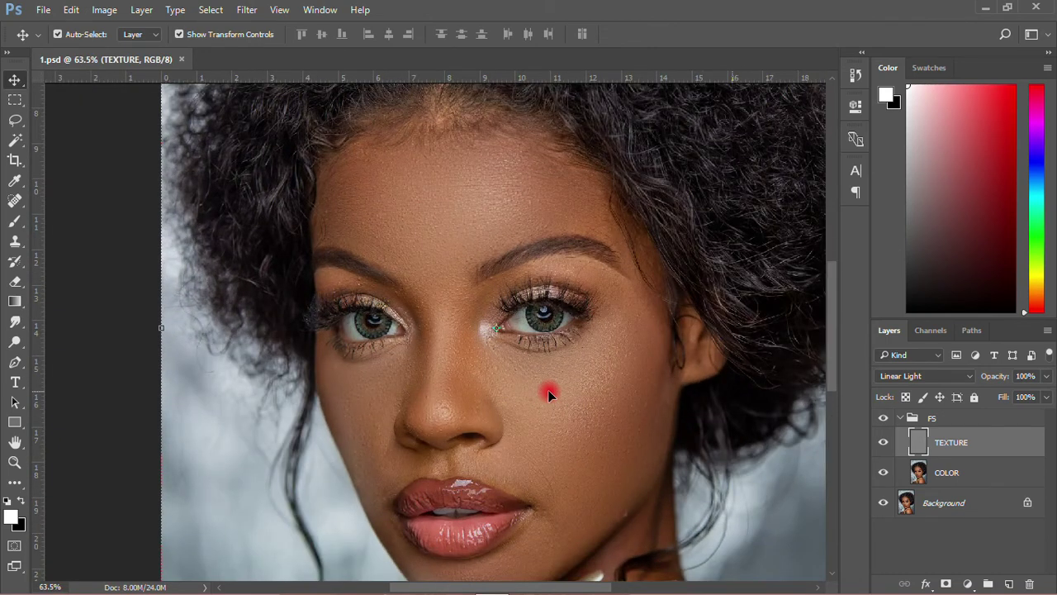
pyautogui.scroll(2, 549, 393)
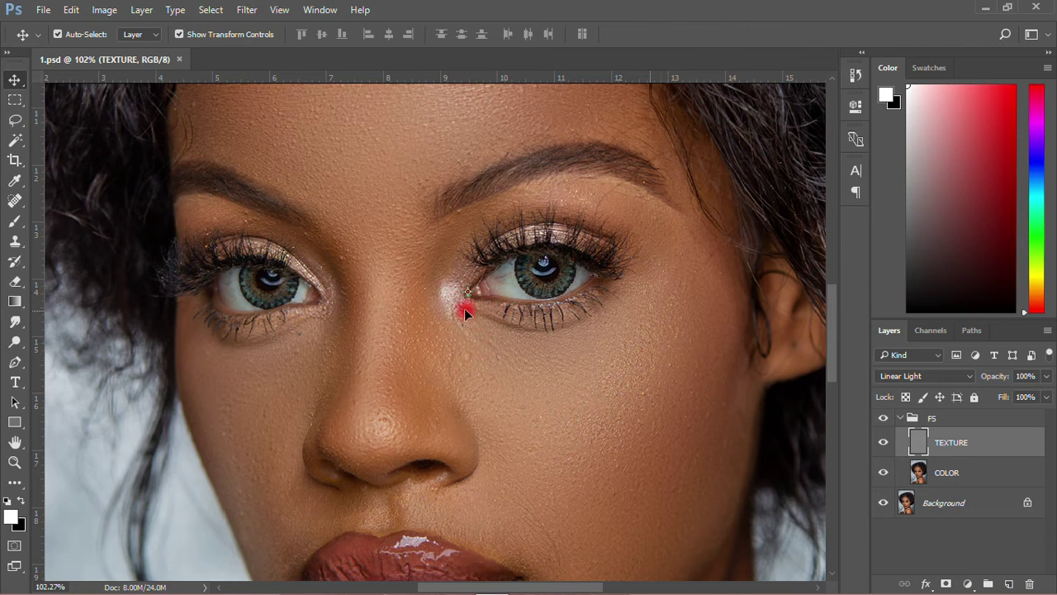
pyautogui.scroll(-3, 465, 306)
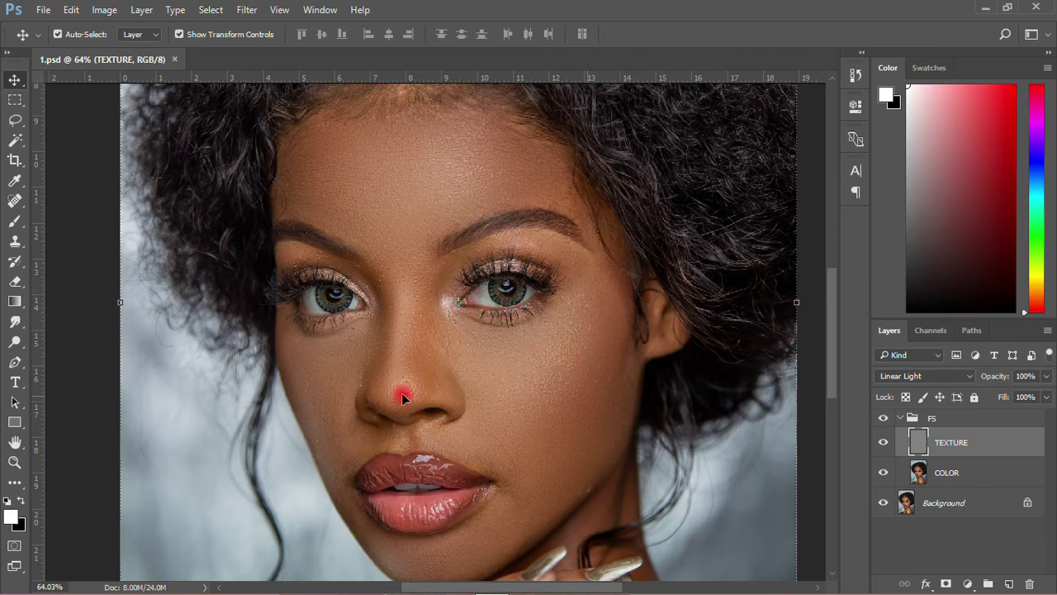
# Collapse the FS group and add a Gradient Map adjustment layer above it.
pyautogui.click(902, 420)
pyautogui.click(902, 418)
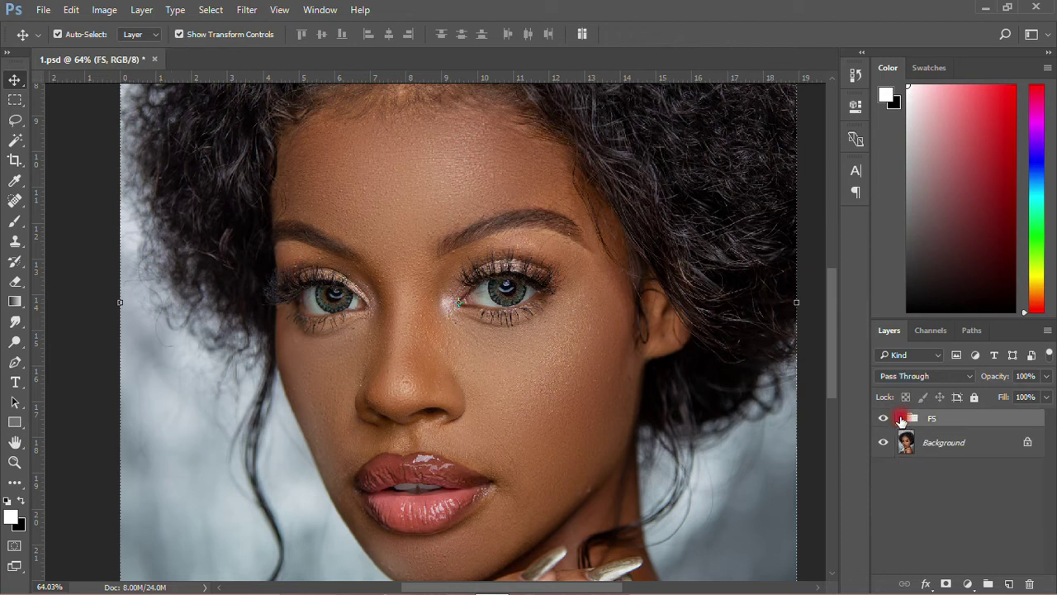
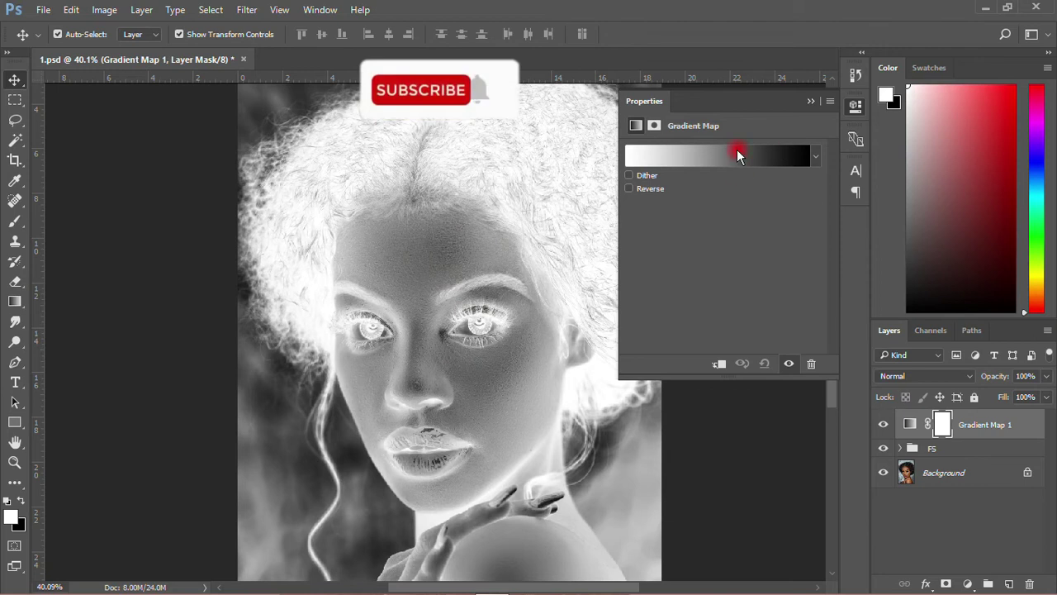
# Set the Gradient Map's gradient to the Noise type with 0% roughness, restricted colors and added transparency.
pyautogui.click(740, 154)
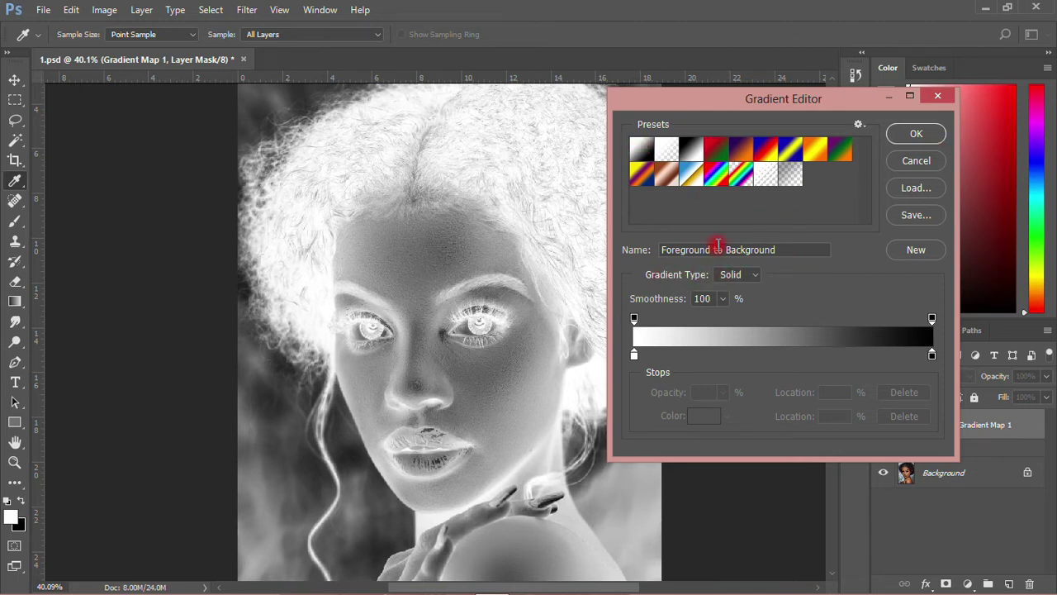
pyautogui.click(753, 275)
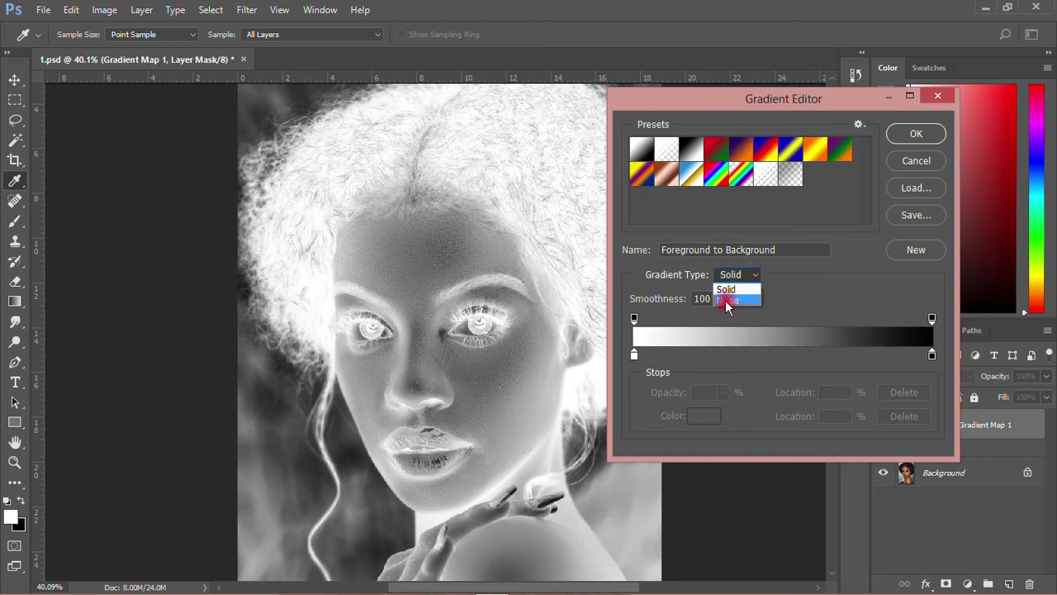
pyautogui.click(727, 301)
pyautogui.click(673, 300)
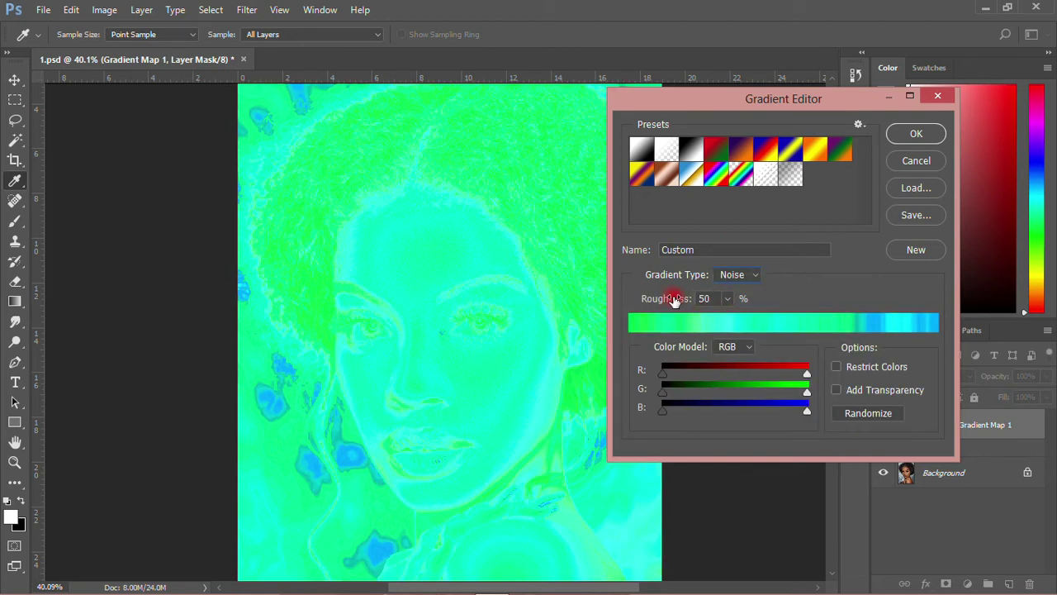
pyautogui.moveTo(727, 304); pyautogui.dragTo(754, 319)
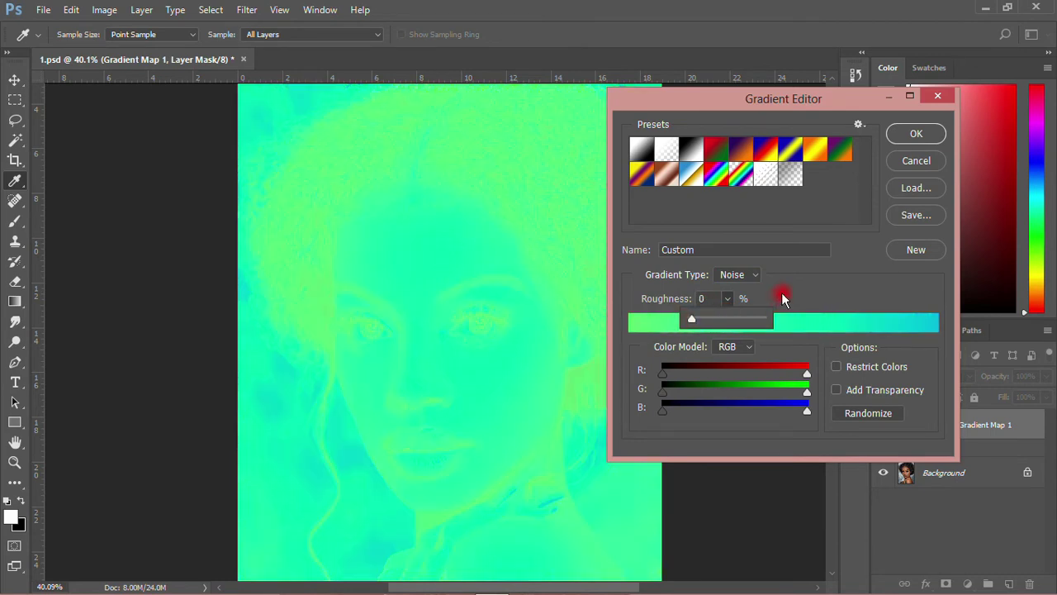
pyautogui.click(780, 295)
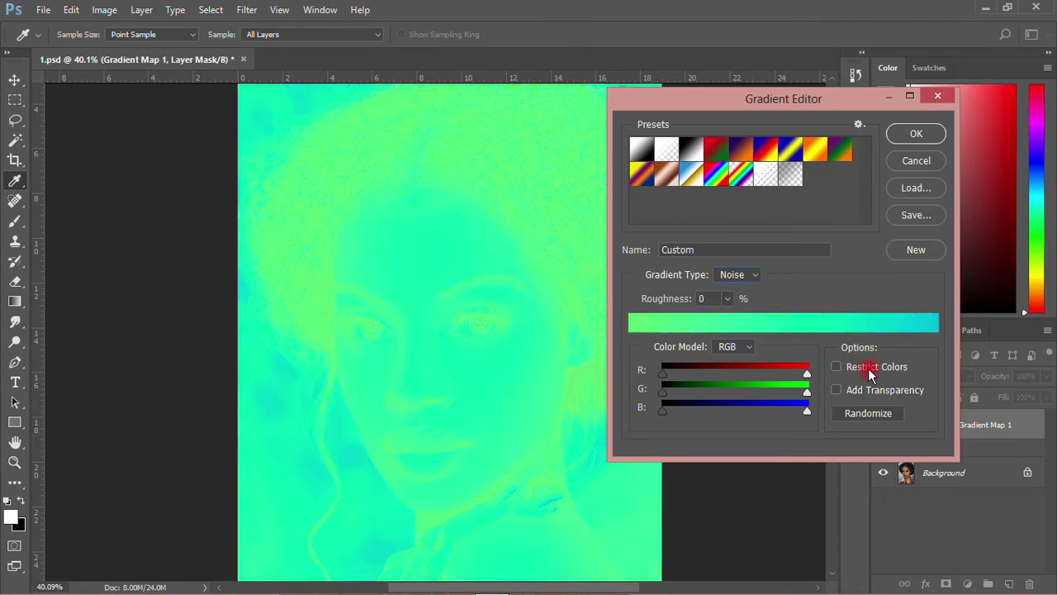
pyautogui.click(837, 368)
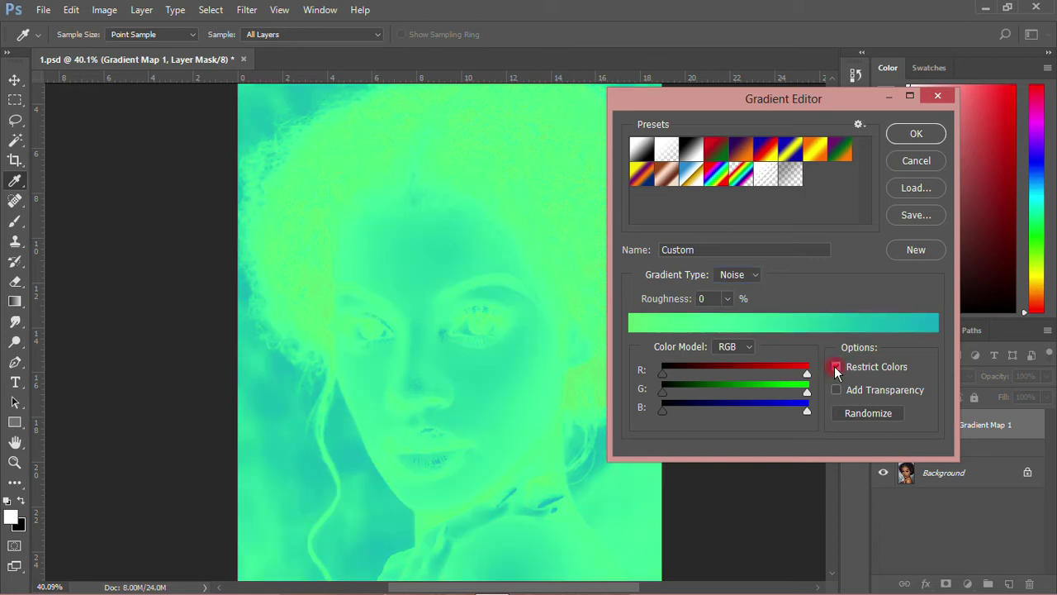
pyautogui.click(837, 392)
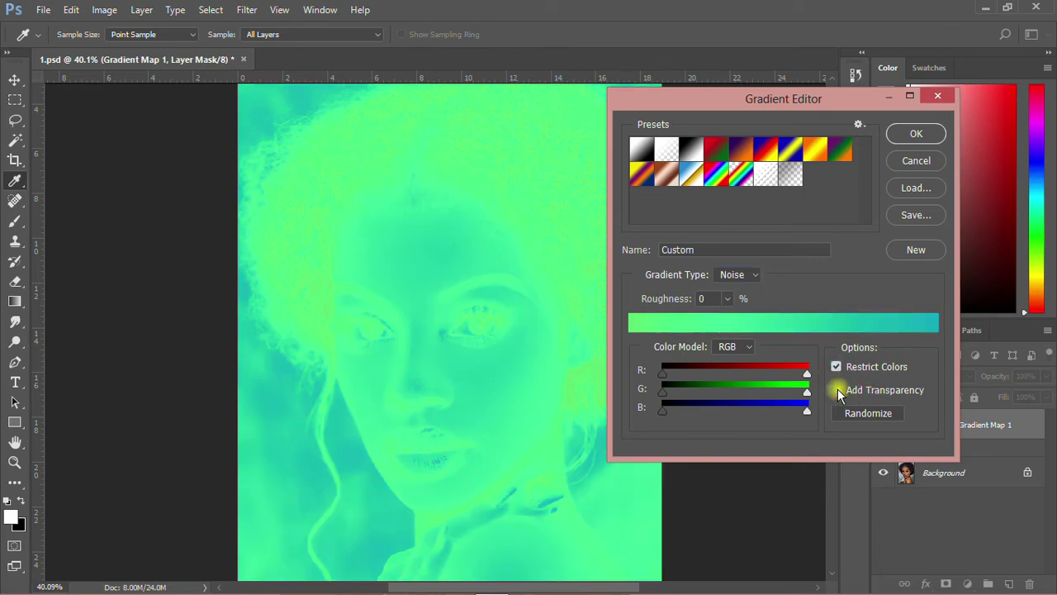
pyautogui.click(895, 131)
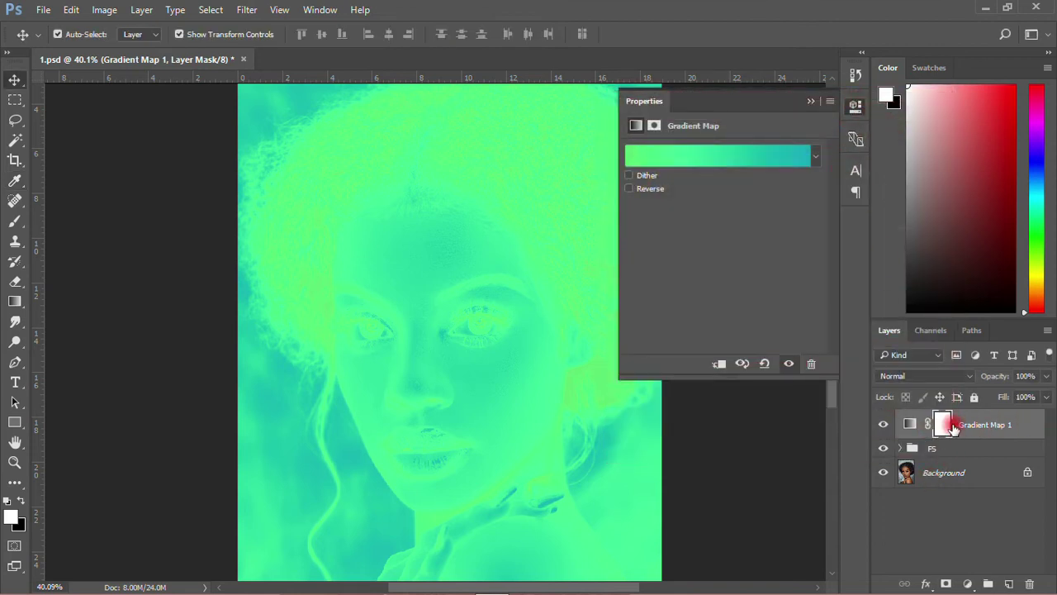
# Set the Gradient Map layer's blend mode to Soft Light.
pyautogui.click(911, 425)
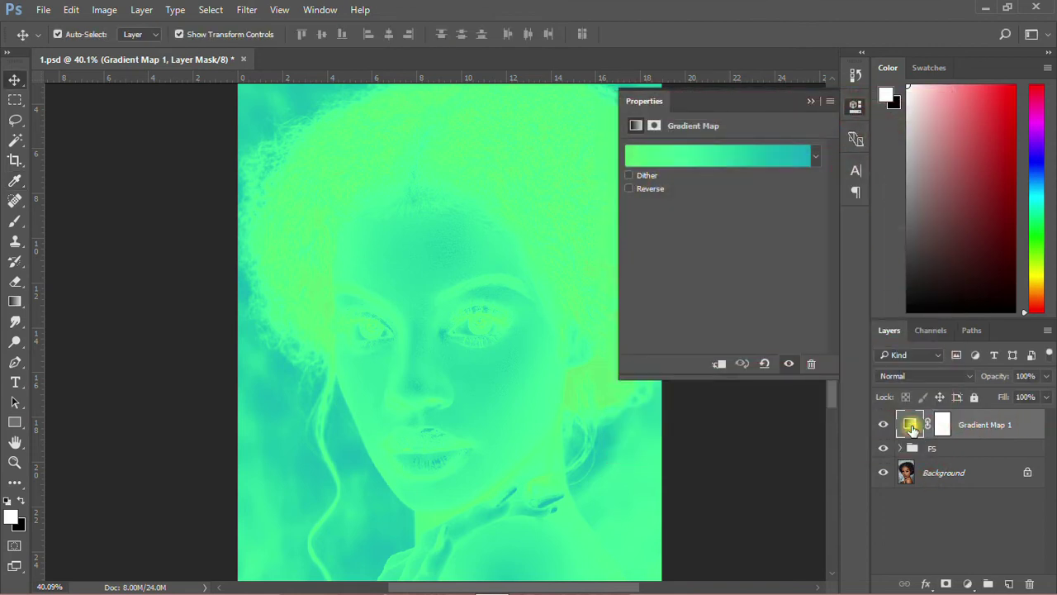
pyautogui.click(909, 375)
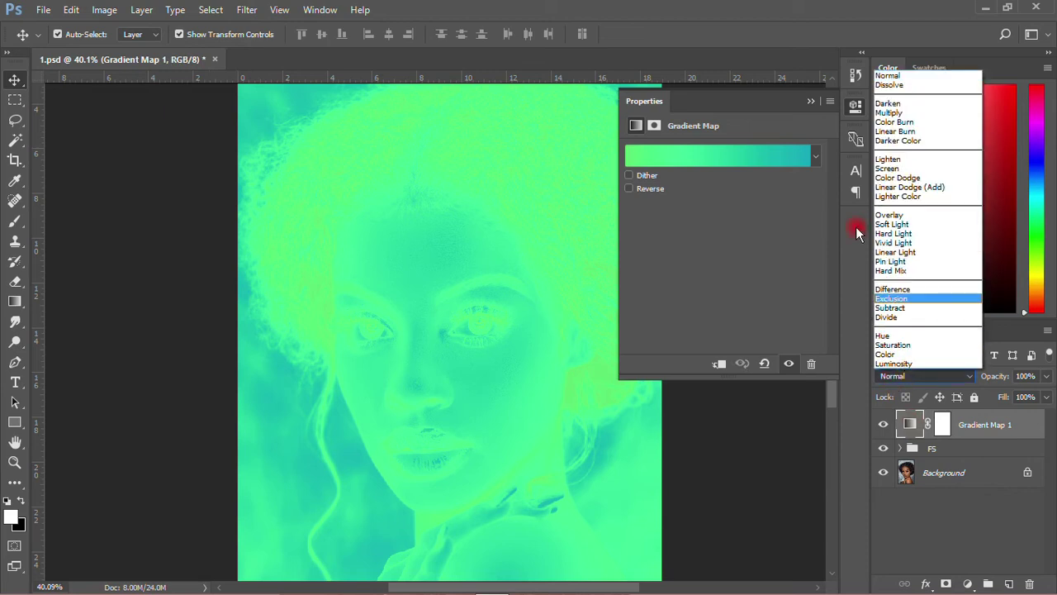
pyautogui.click(884, 224)
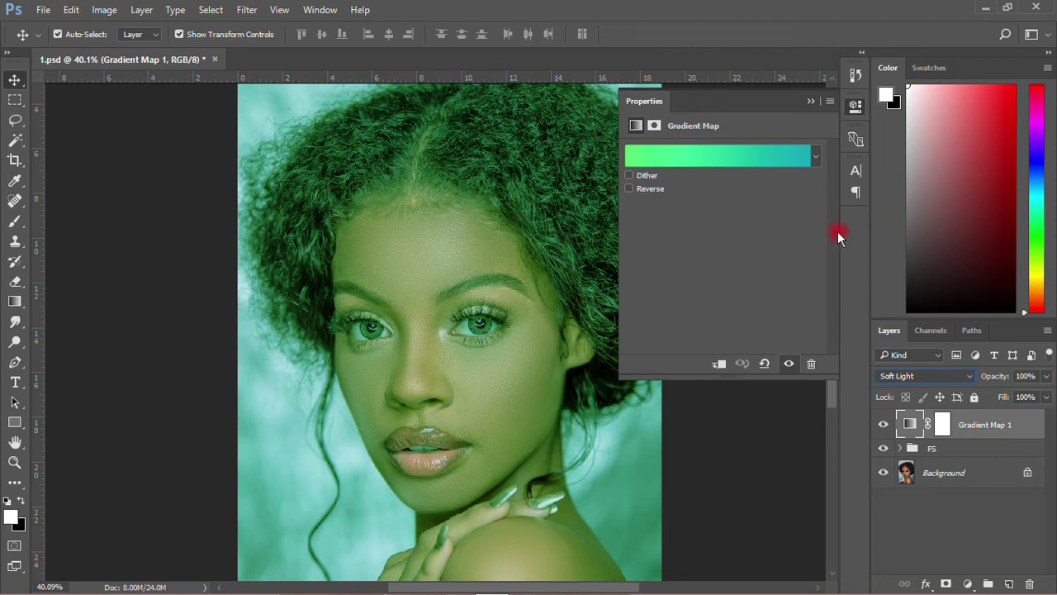
# Reopen the Gradient Map's noise gradient for editing and try a series of randomized color variations on the portrait.
pyautogui.click(686, 165)
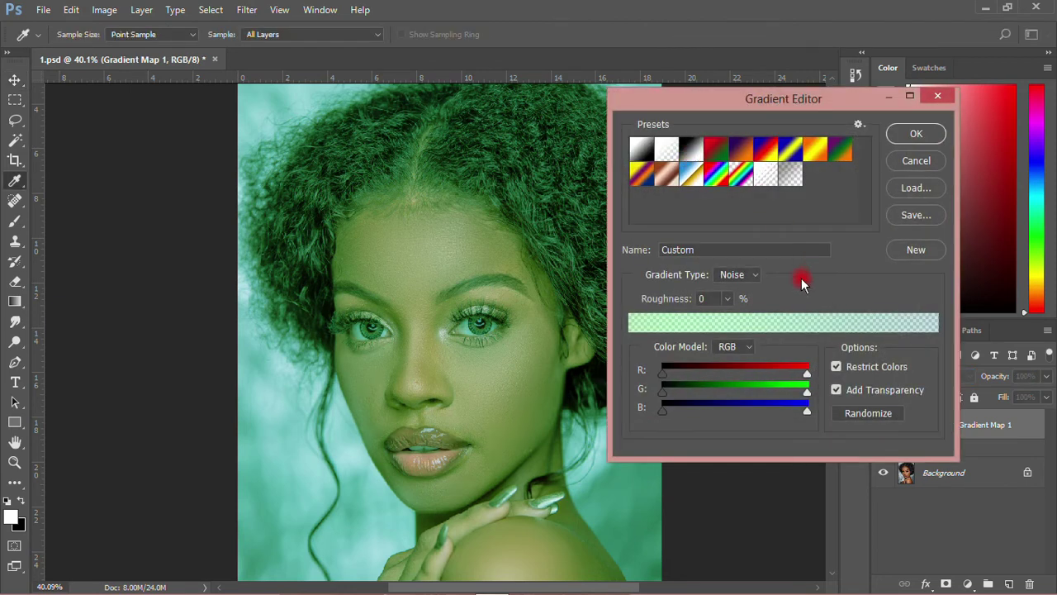
pyautogui.moveTo(806, 109); pyautogui.dragTo(912, 116)
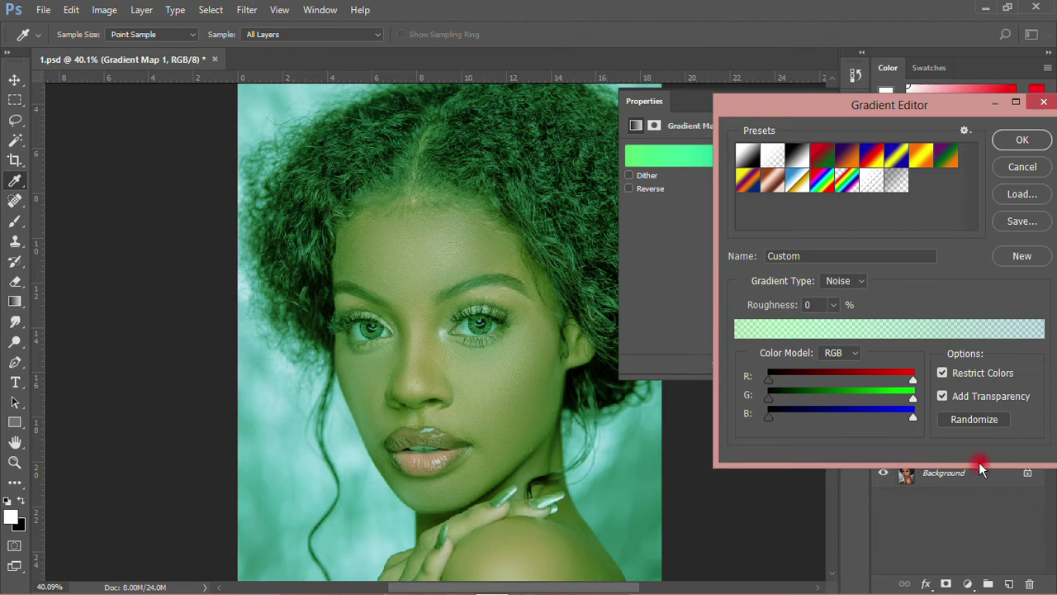
pyautogui.click(958, 421)
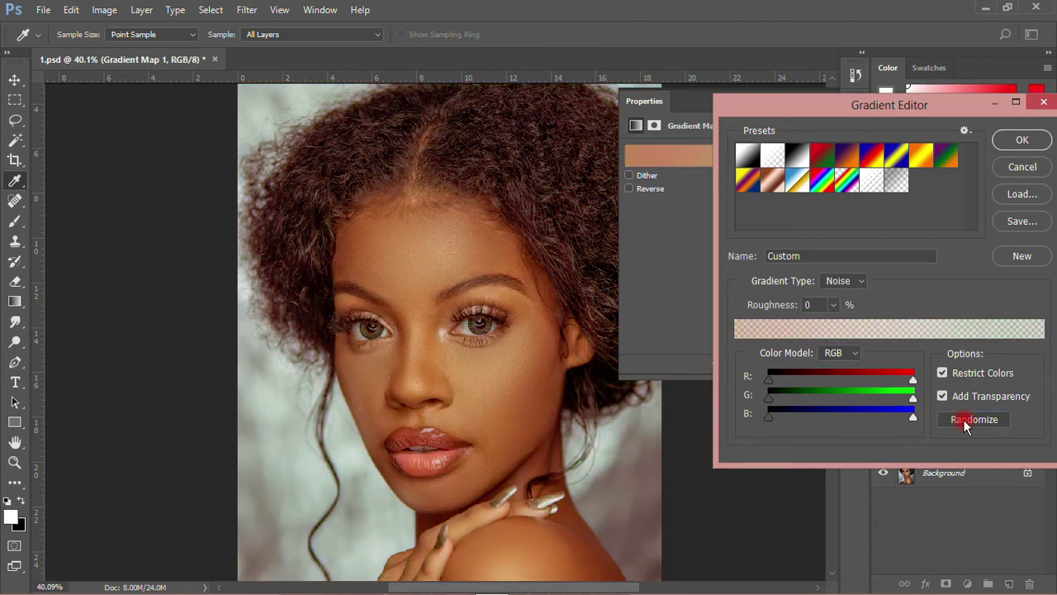
pyautogui.click(964, 421)
pyautogui.click(964, 420)
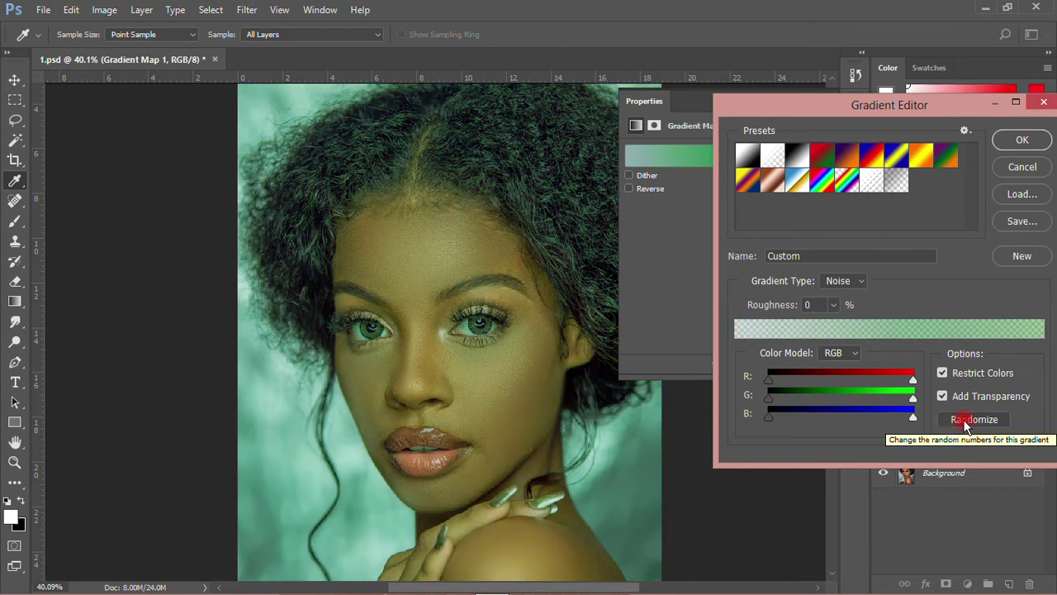
pyautogui.click(969, 422)
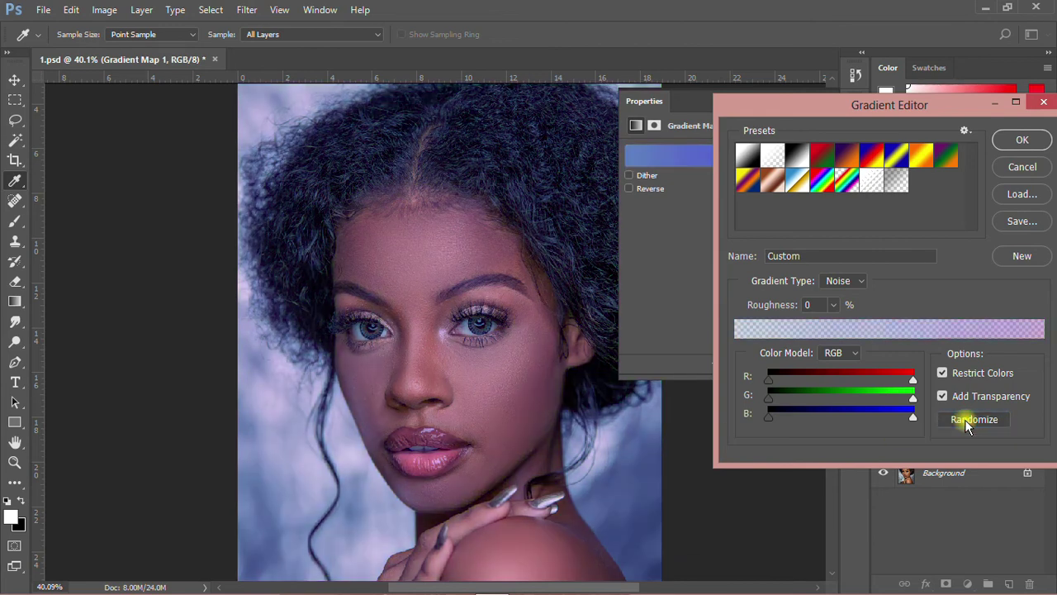
pyautogui.click(969, 424)
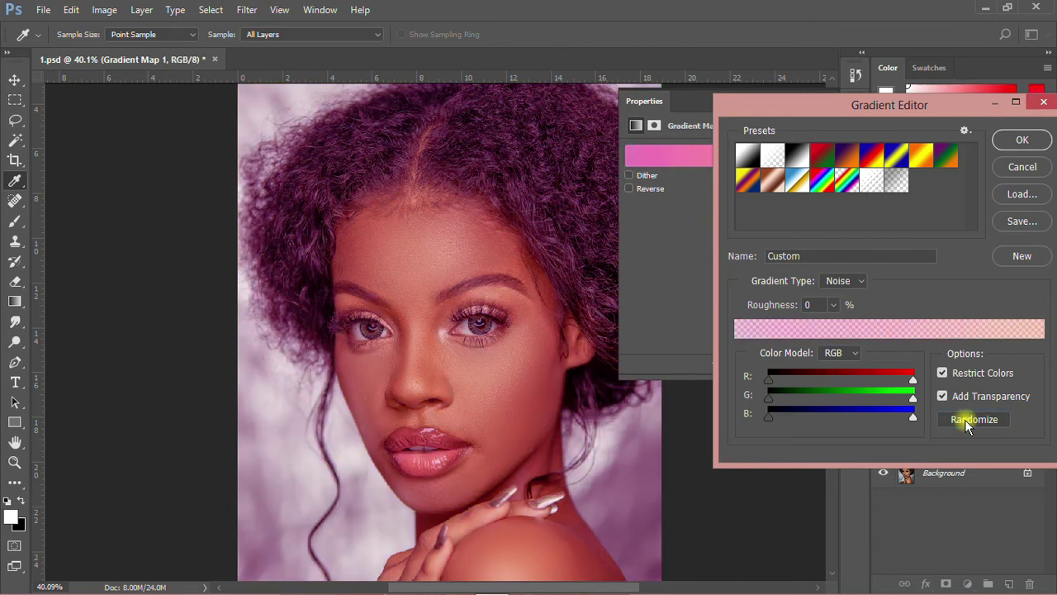
pyautogui.click(968, 423)
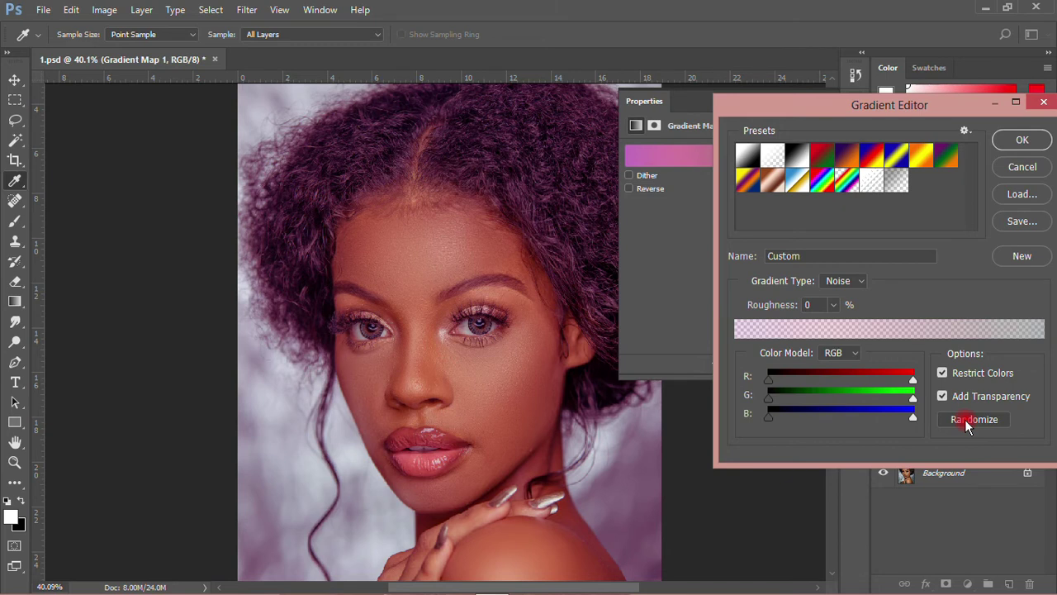
pyautogui.click(968, 421)
pyautogui.click(968, 421)
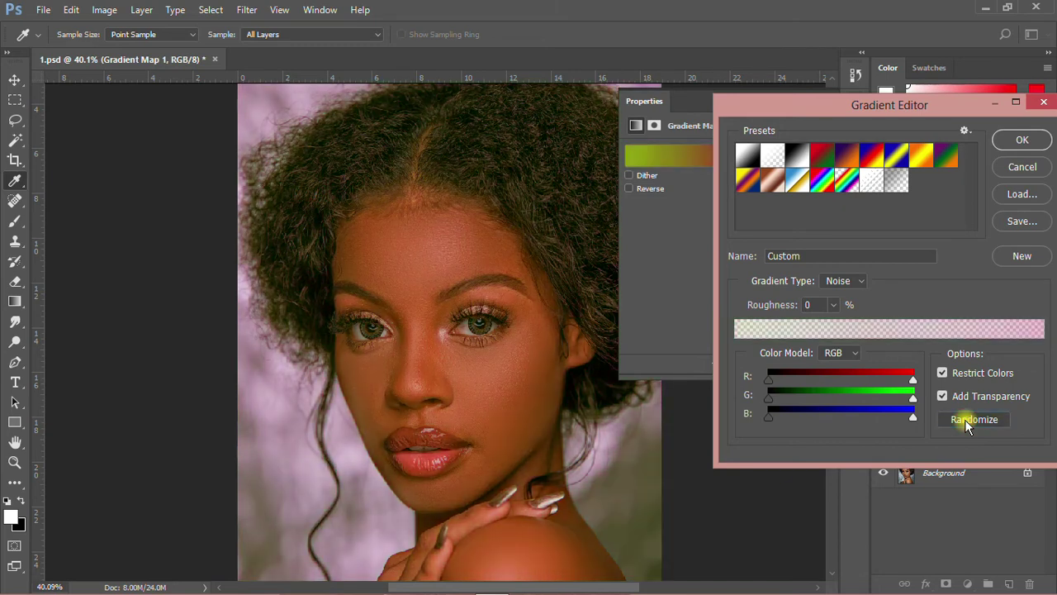
pyautogui.click(968, 421)
pyautogui.click(969, 421)
pyautogui.click(968, 421)
pyautogui.click(968, 422)
pyautogui.click(968, 422)
pyautogui.click(968, 421)
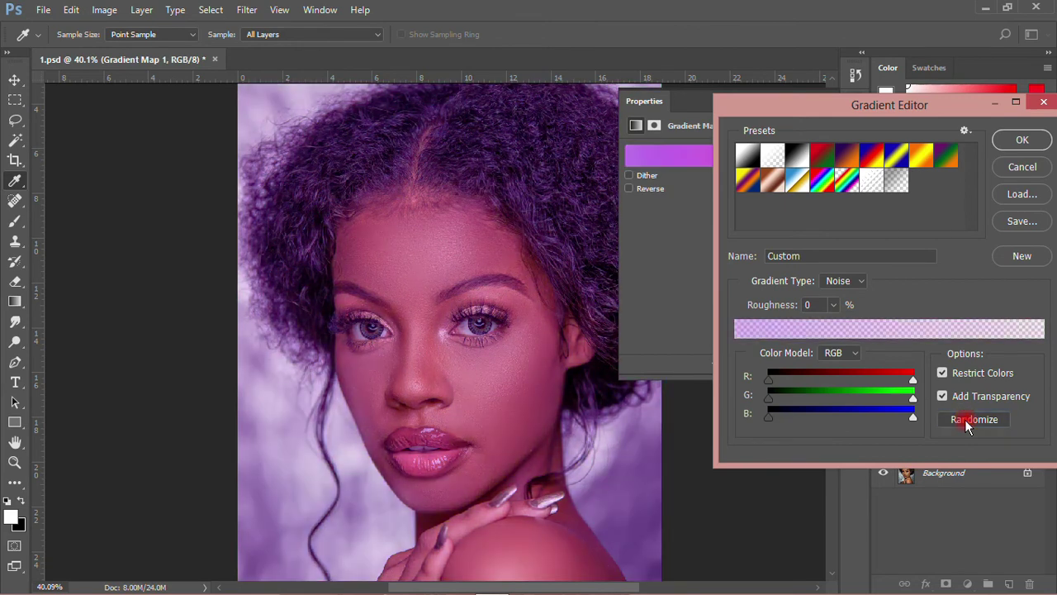
# Randomize the noise gradient to a deep violet-to-magenta blend and accept it for the Gradient Map.
pyautogui.moveTo(787, 105); pyautogui.dragTo(803, 238)
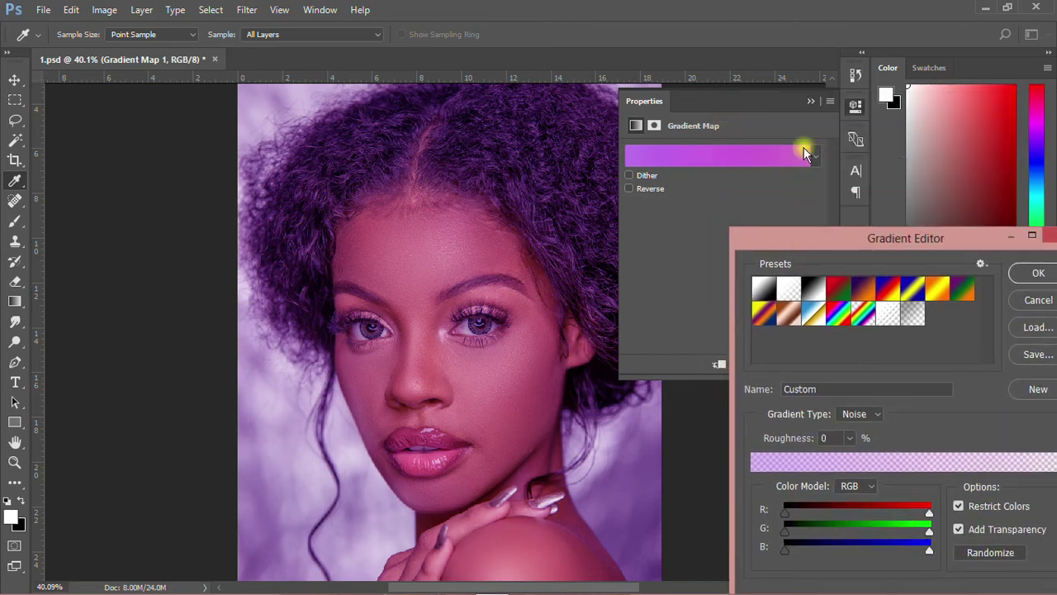
pyautogui.doubleClick(791, 229)
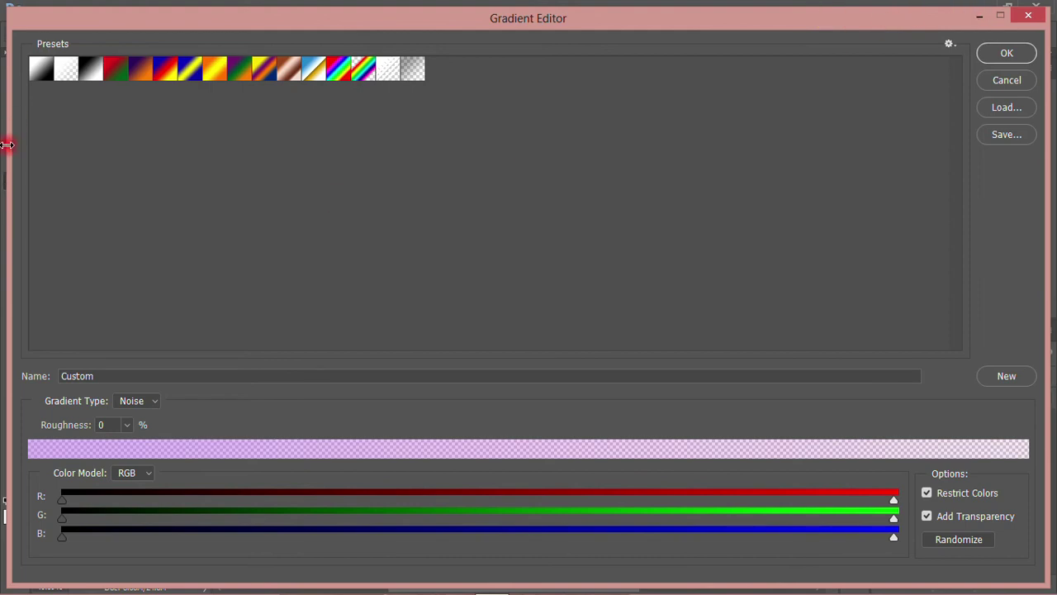
pyautogui.moveTo(7, 145); pyautogui.dragTo(779, 184)
pyautogui.moveTo(874, 12); pyautogui.dragTo(836, 129)
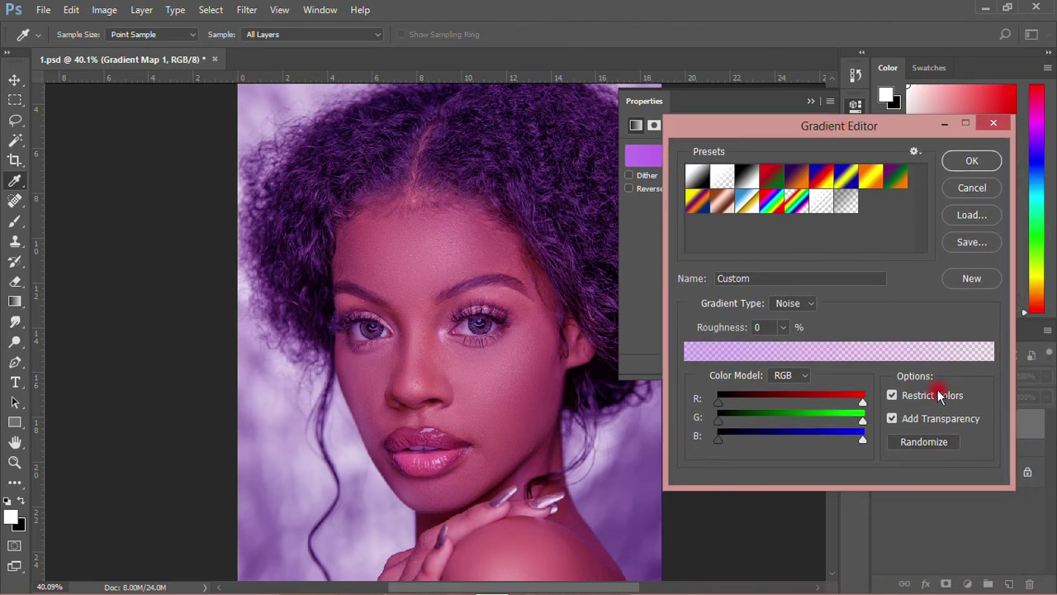
pyautogui.click(936, 443)
pyautogui.click(936, 442)
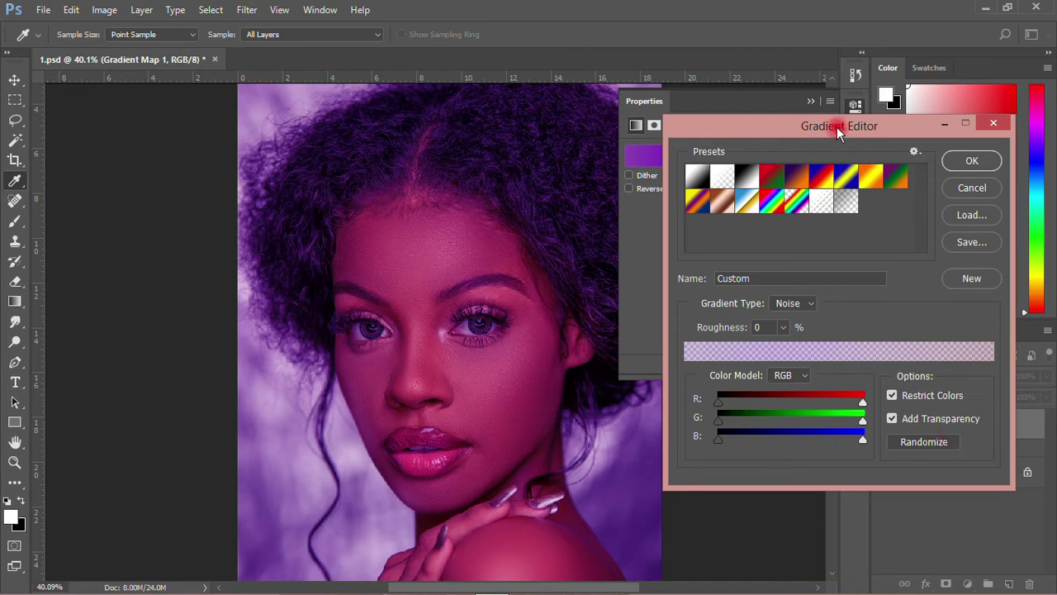
pyautogui.moveTo(837, 126)
pyautogui.mouseDown()
pyautogui.moveTo(851, 251)
pyautogui.moveTo(840, 138)
pyautogui.moveTo(823, 122)
pyautogui.mouseUp()
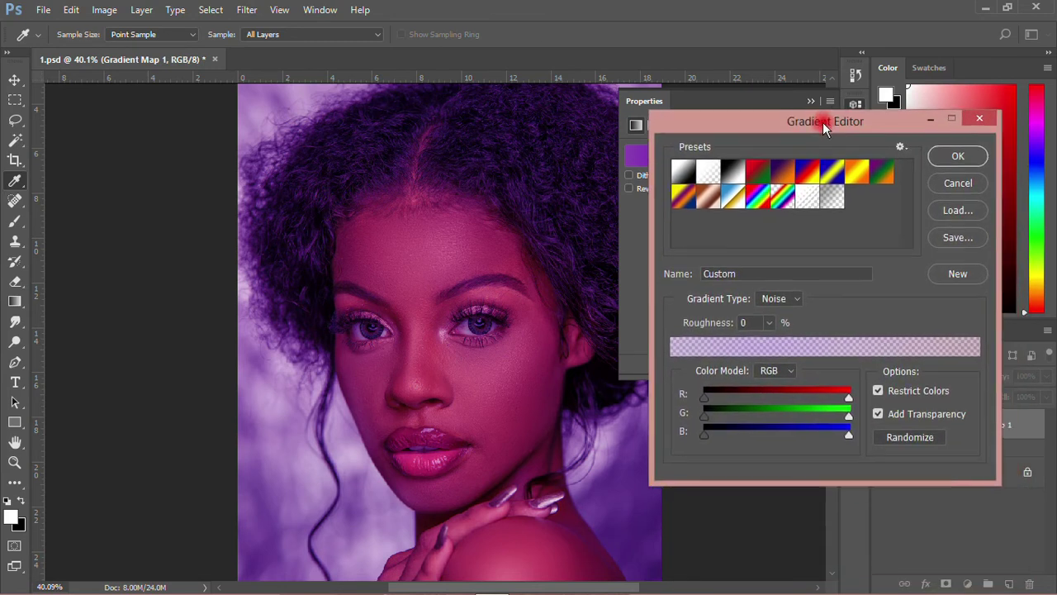
pyautogui.click(955, 157)
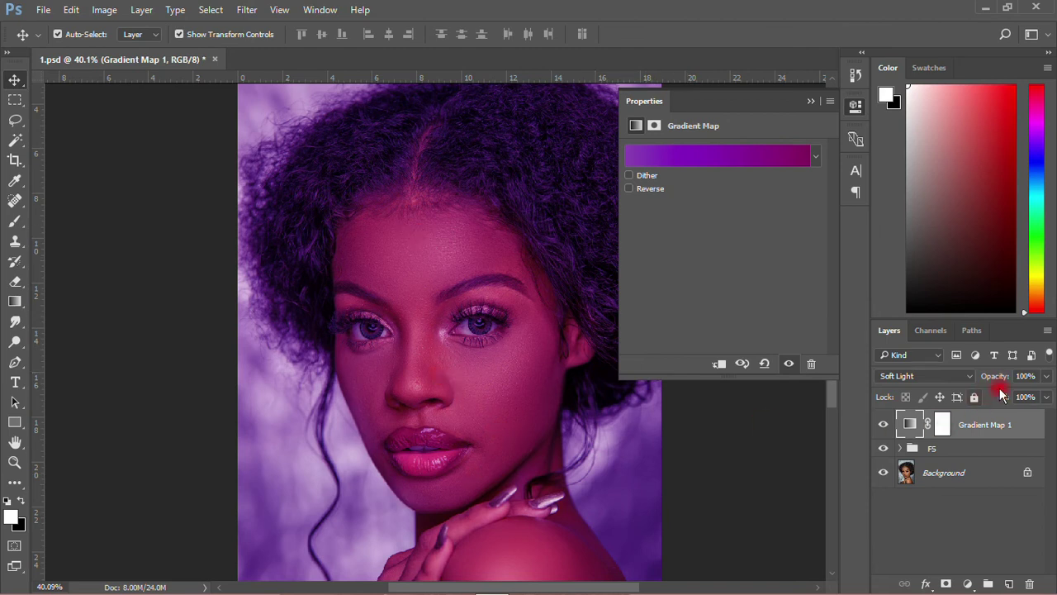
# Set the Gradient Map layer's opacity to 50% and collapse its adjustment properties.
pyautogui.click(1025, 376)
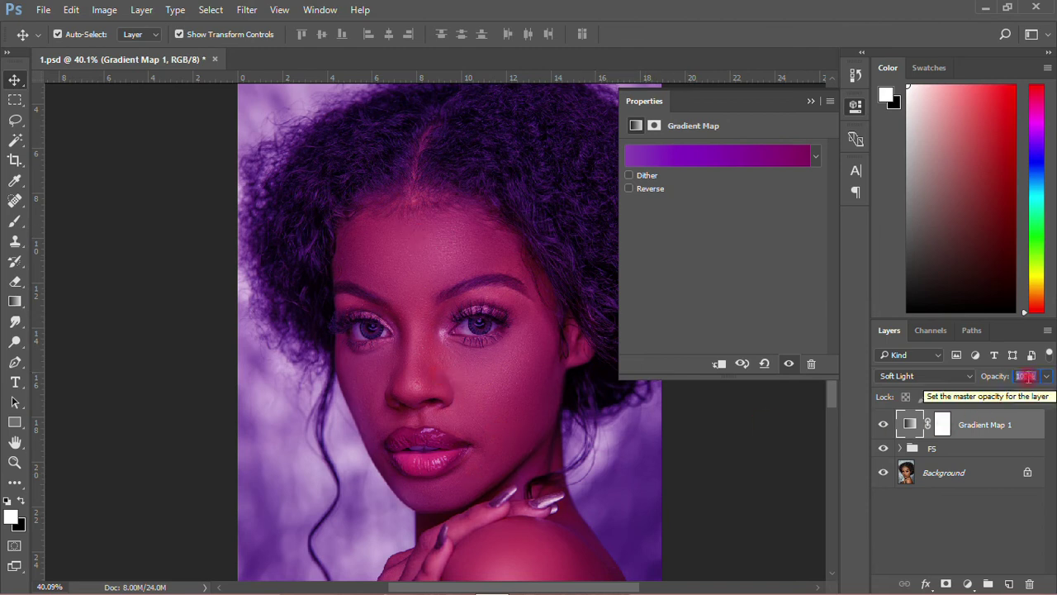
pyautogui.write('50')
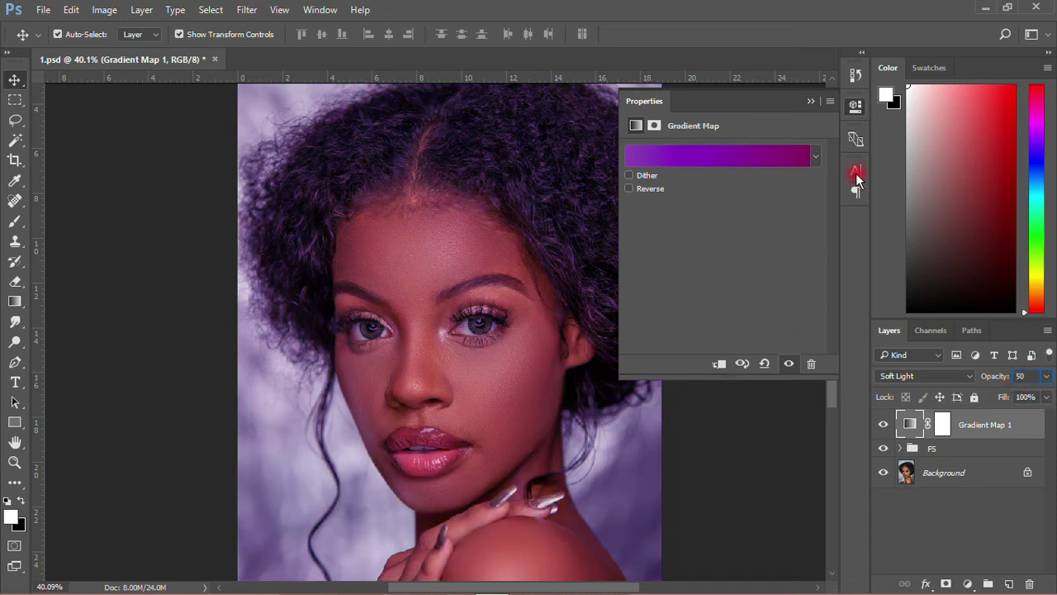
pyautogui.click(857, 106)
pyautogui.click(779, 147)
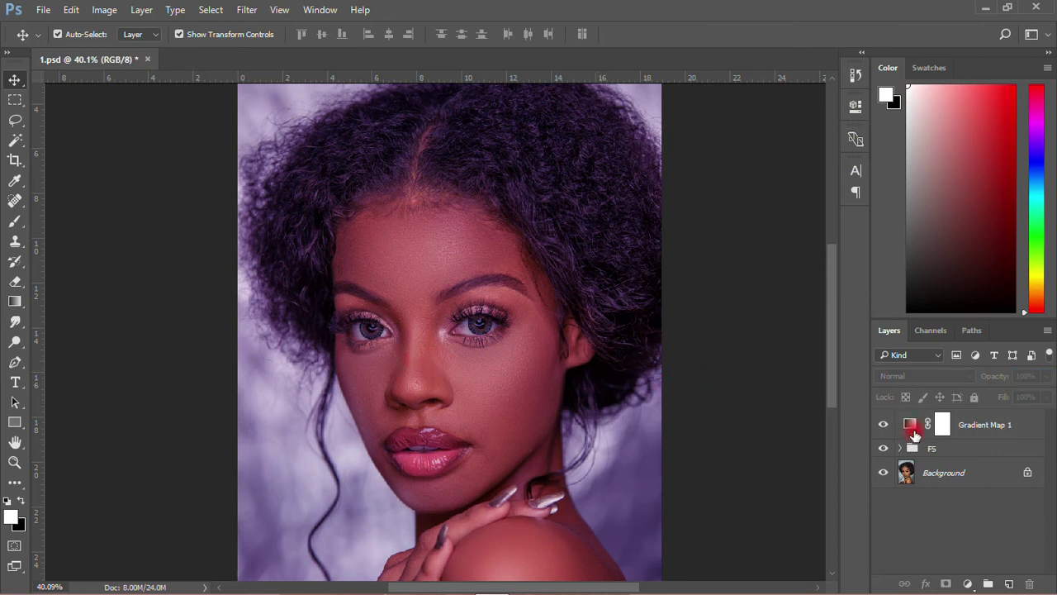
# Group the Gradient Map 1 layer and the FS group together above the Background.
pyautogui.moveTo(917, 436); pyautogui.dragTo(1016, 426)
pyautogui.click(1023, 424)
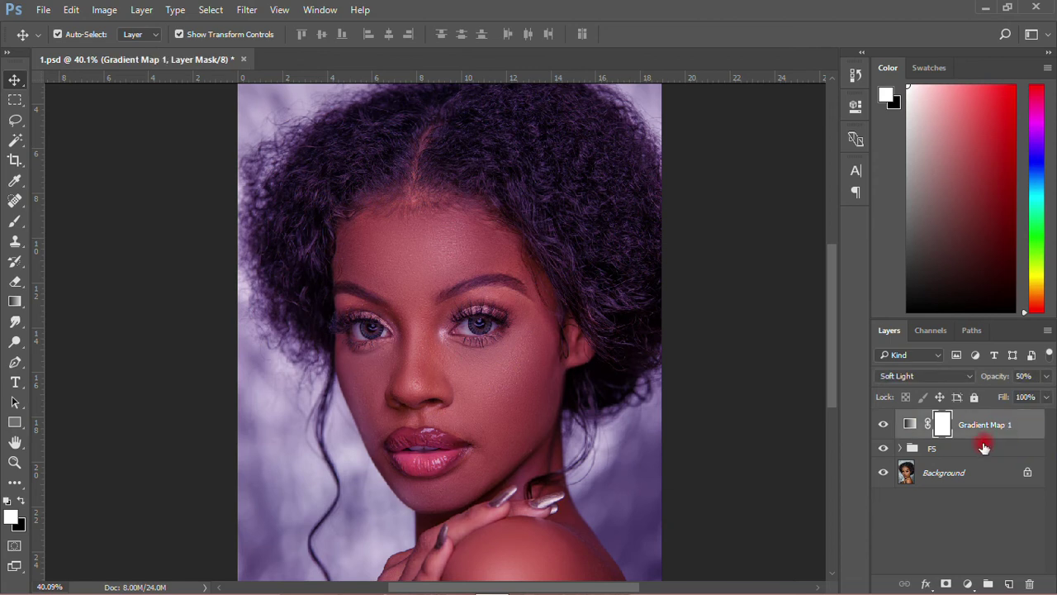
pyautogui.keyDown('shift'); pyautogui.click(982, 445); pyautogui.keyUp('shift')
pyautogui.hotkey('ctrl', 'g')
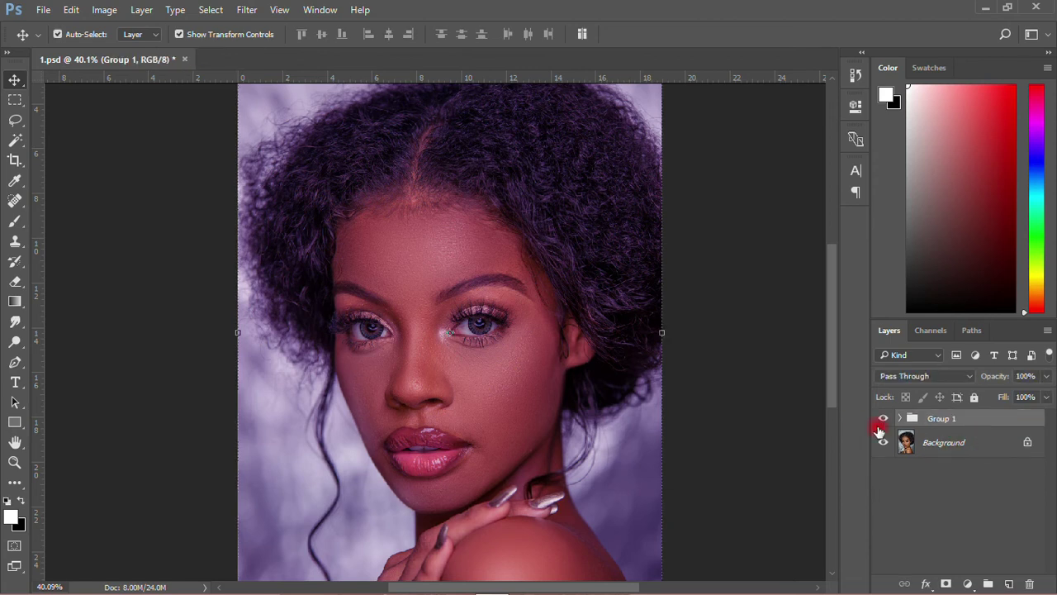
pyautogui.click(708, 413)
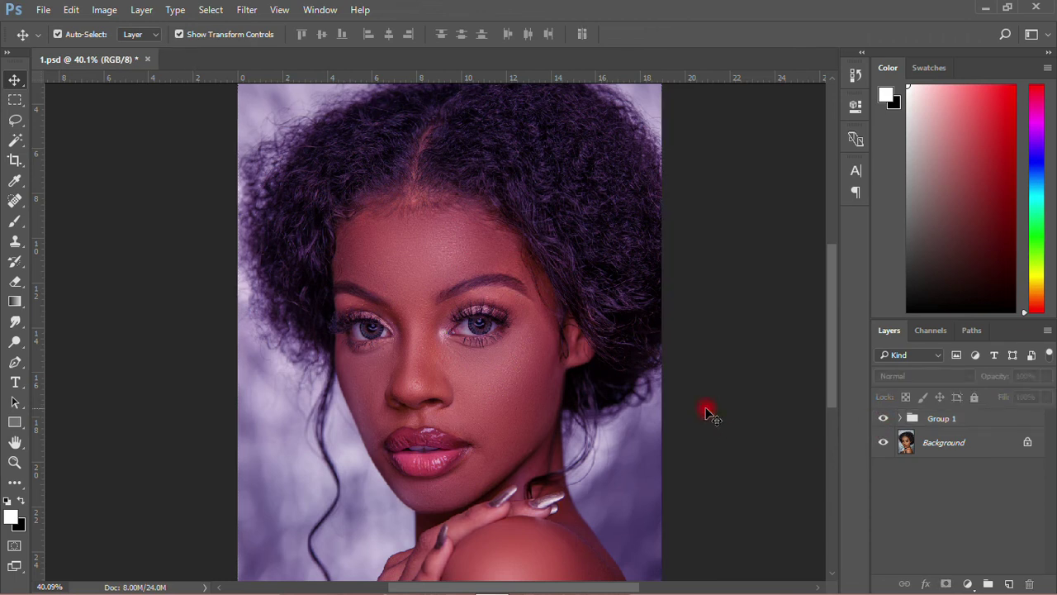
# Compare the portrait before and after editing by toggling the visibility of Group 1, leaving the group shown.
pyautogui.scroll(-2, 709, 413)
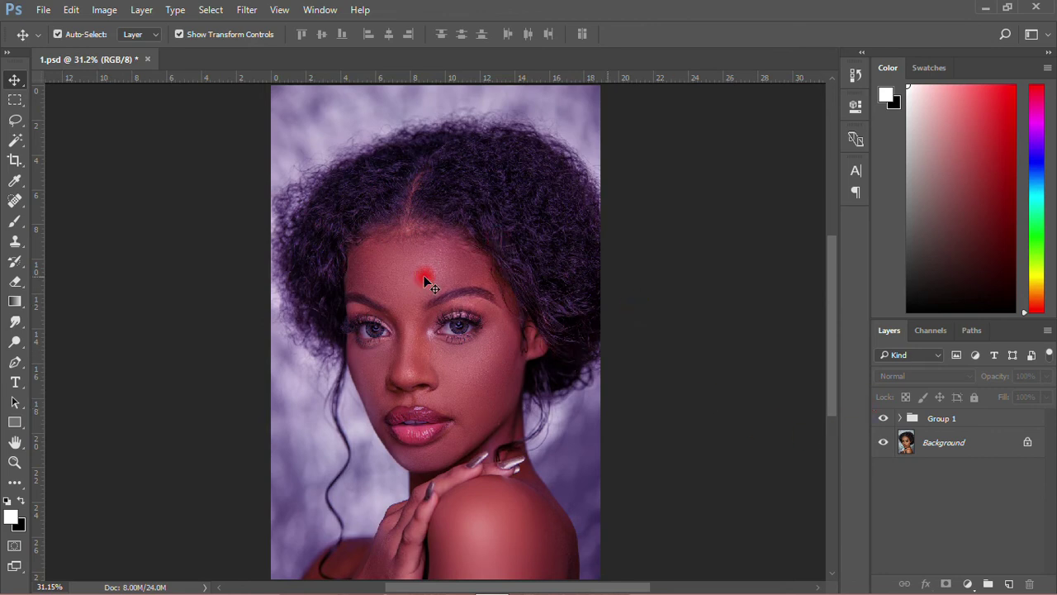
pyautogui.press('ctrl')
pyautogui.scroll(2, 429, 283)
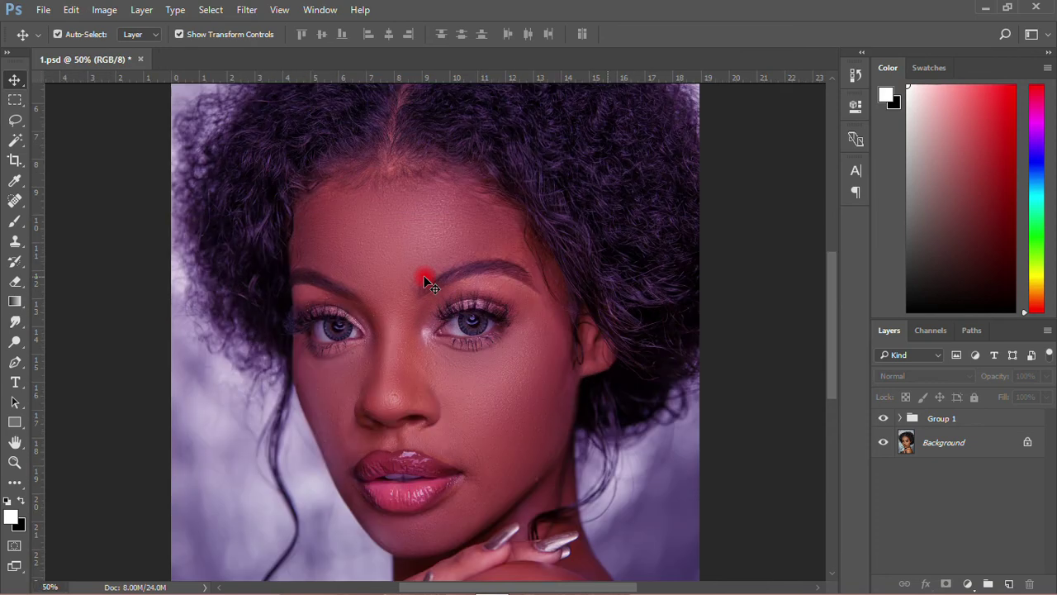
pyautogui.click(884, 419)
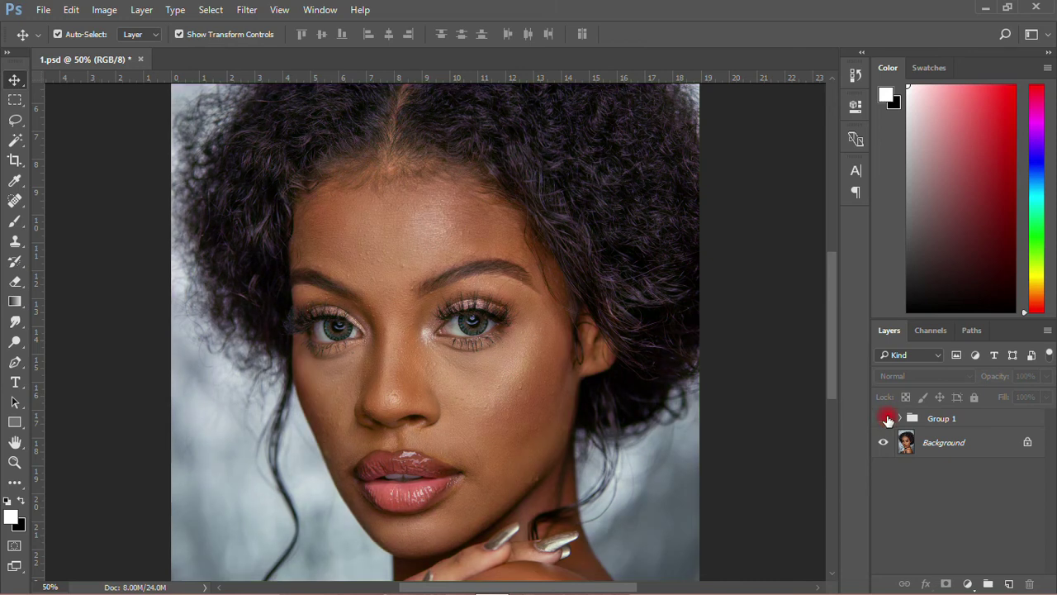
pyautogui.click(885, 420)
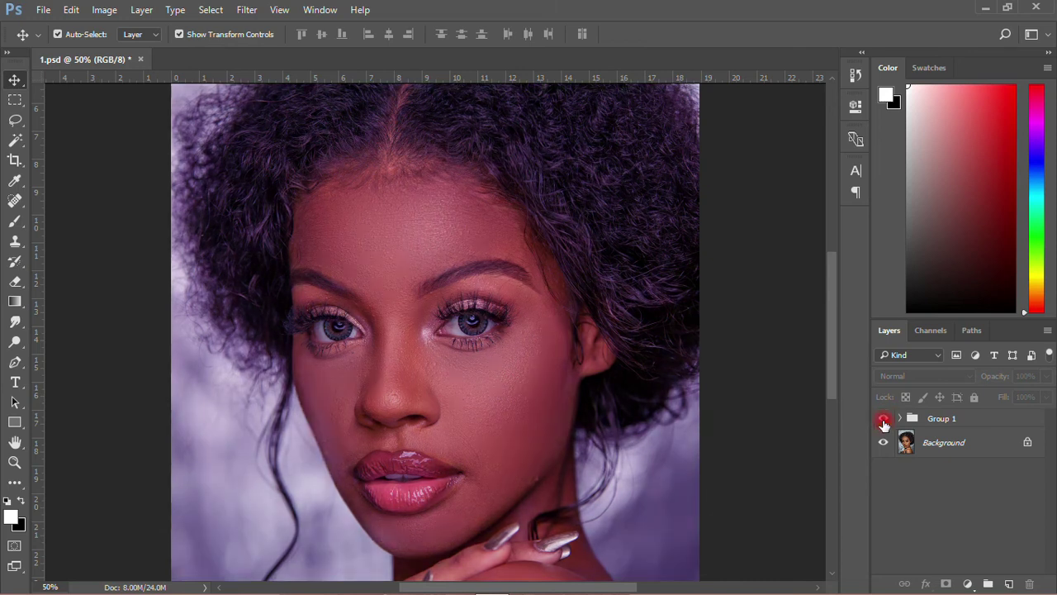
pyautogui.click(884, 421)
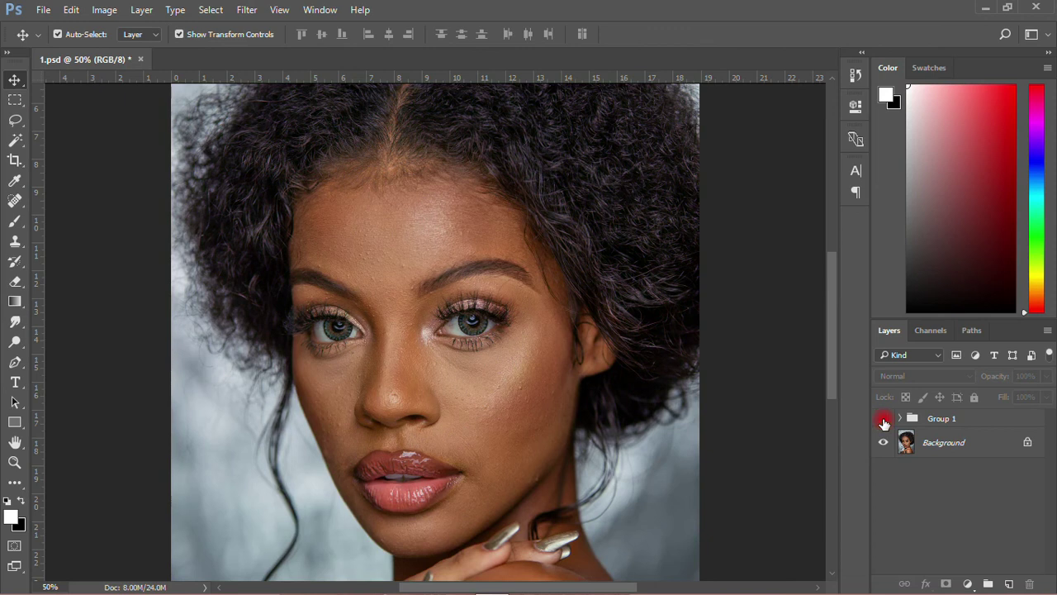
pyautogui.click(883, 421)
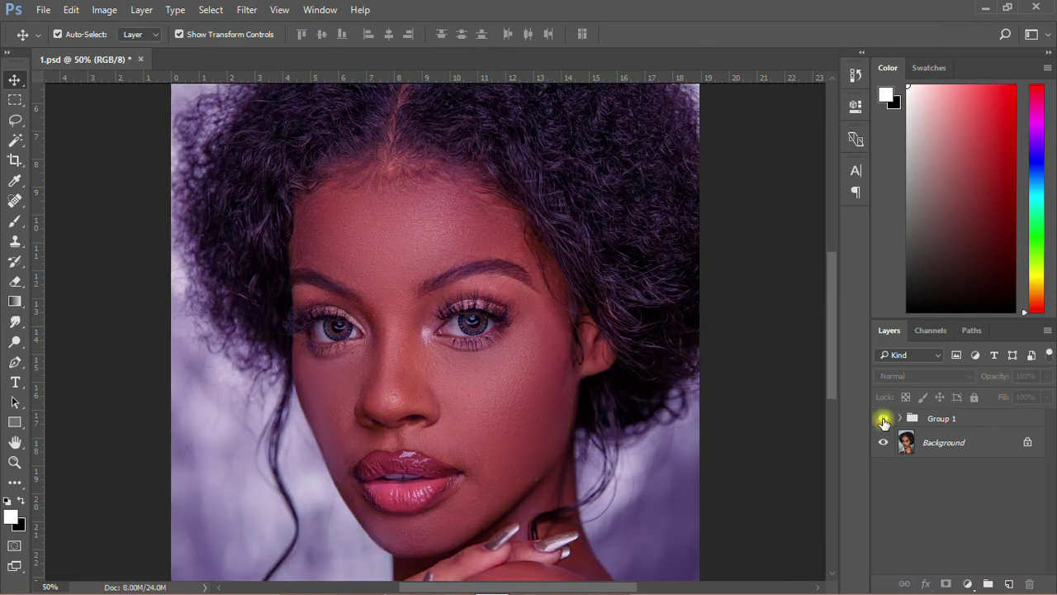
pyautogui.click(884, 421)
pyautogui.click(883, 421)
pyautogui.click(590, 369)
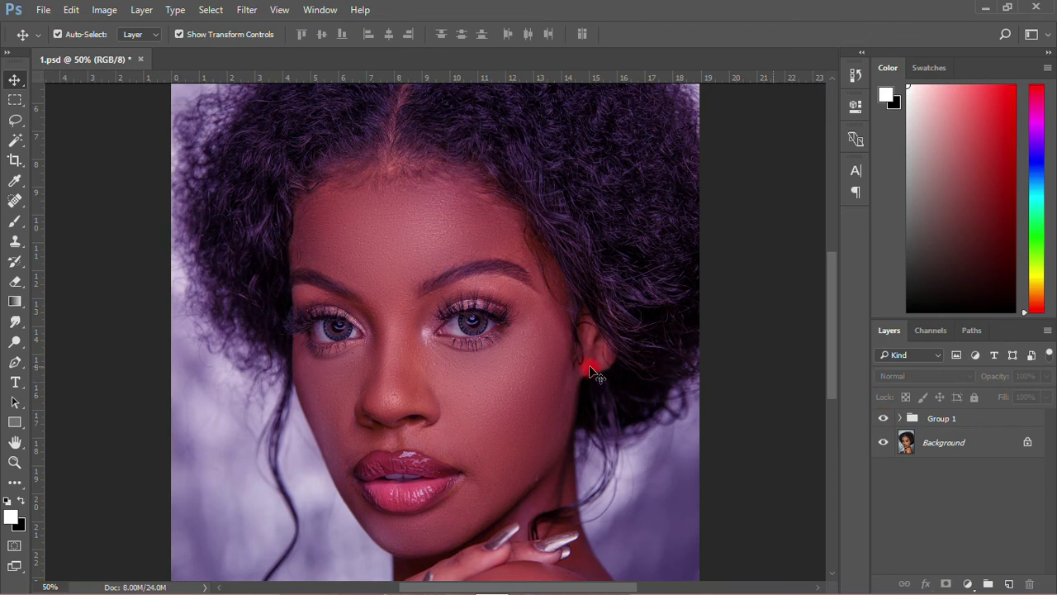
pyautogui.moveTo(593, 374)
pyautogui.mouseDown()
pyautogui.moveTo(633, 368)
pyautogui.moveTo(538, 368)
pyautogui.moveTo(456, 385)
pyautogui.moveTo(500, 355)
pyautogui.moveTo(463, 329)
pyautogui.moveTo(410, 472)
pyautogui.moveTo(438, 485)
pyautogui.moveTo(398, 496)
pyautogui.moveTo(377, 468)
pyautogui.moveTo(403, 483)
pyautogui.mouseUp()
pyautogui.moveTo(453, 274)
pyautogui.mouseDown()
pyautogui.moveTo(427, 413)
pyautogui.moveTo(676, 406)
pyautogui.moveTo(489, 356)
pyautogui.mouseUp()
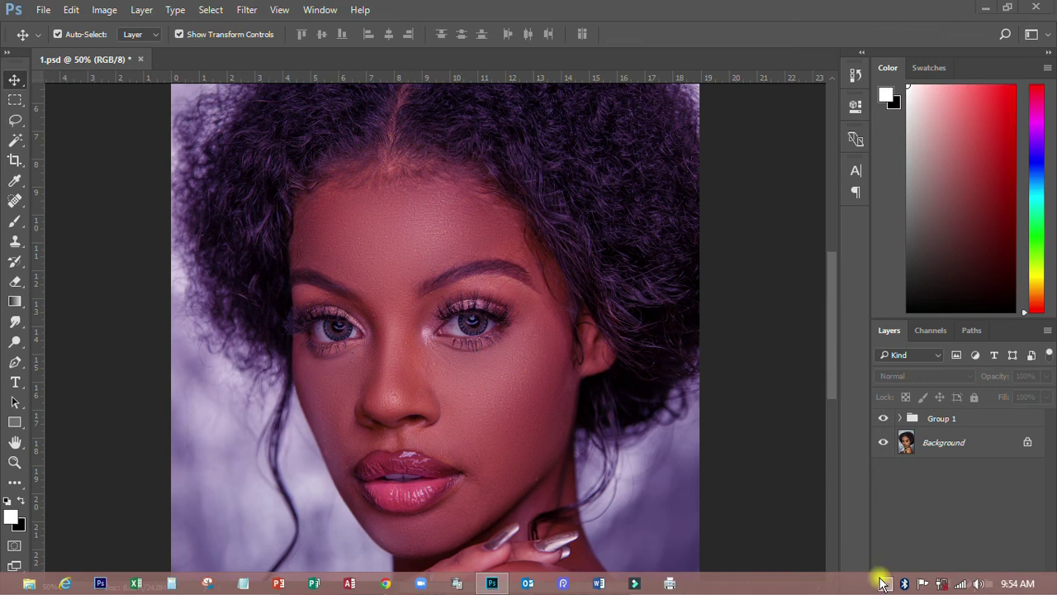
pyautogui.click(886, 583)
pyautogui.click(859, 511)
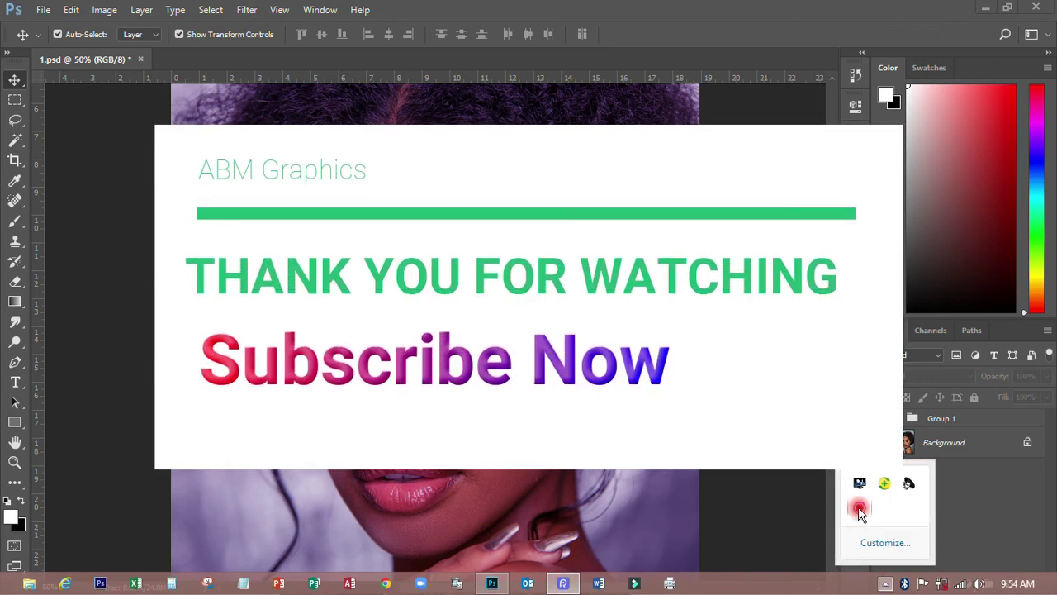
pyautogui.rightClick(860, 511)
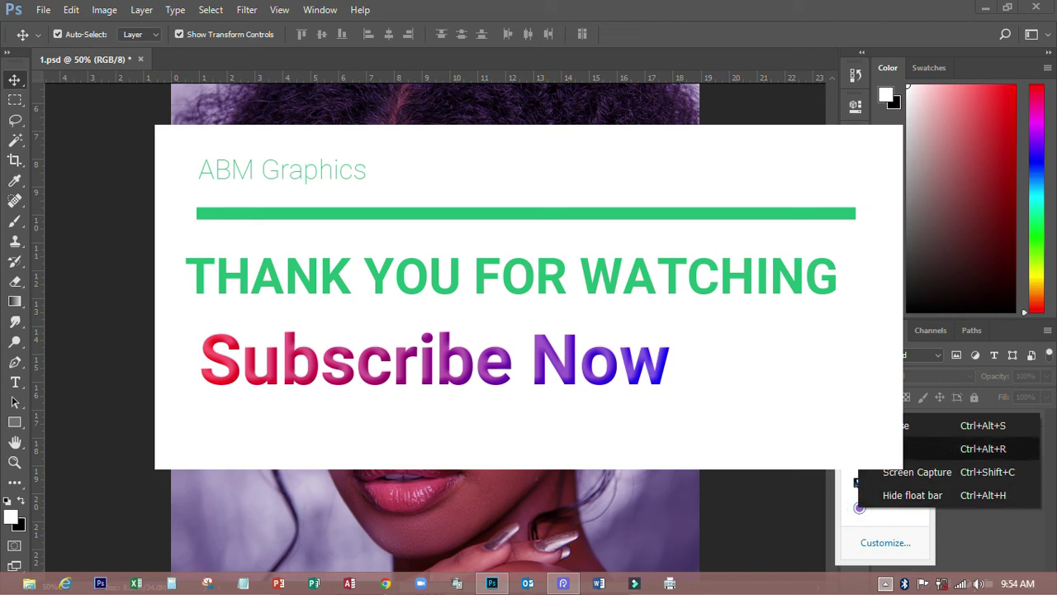